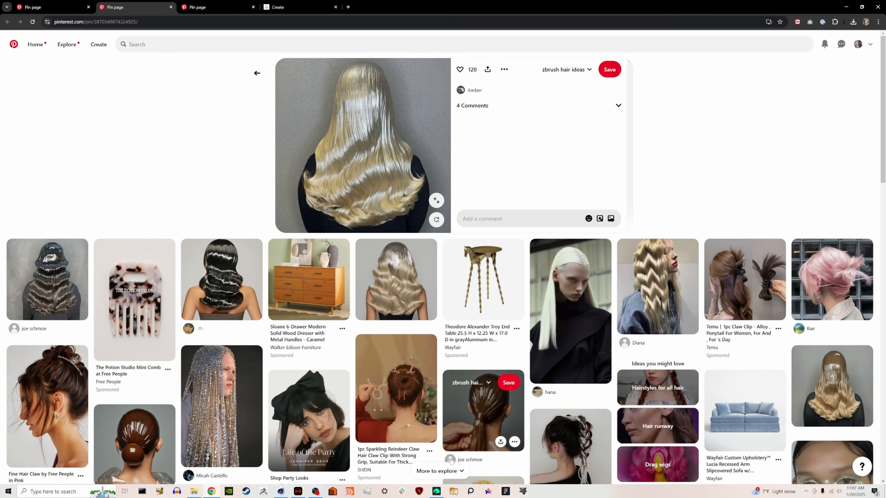
Switch to DAZ Studio and open the Characters presets in My Library.
mouse_move(437, 494)
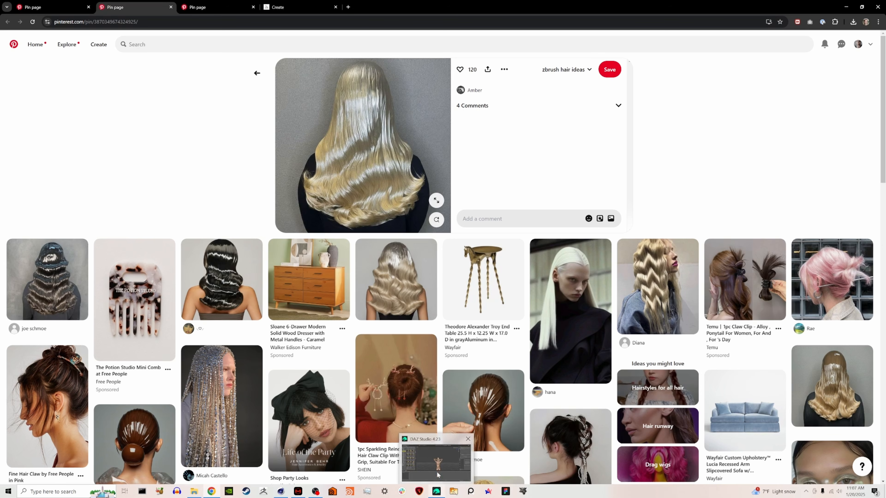
click(439, 475)
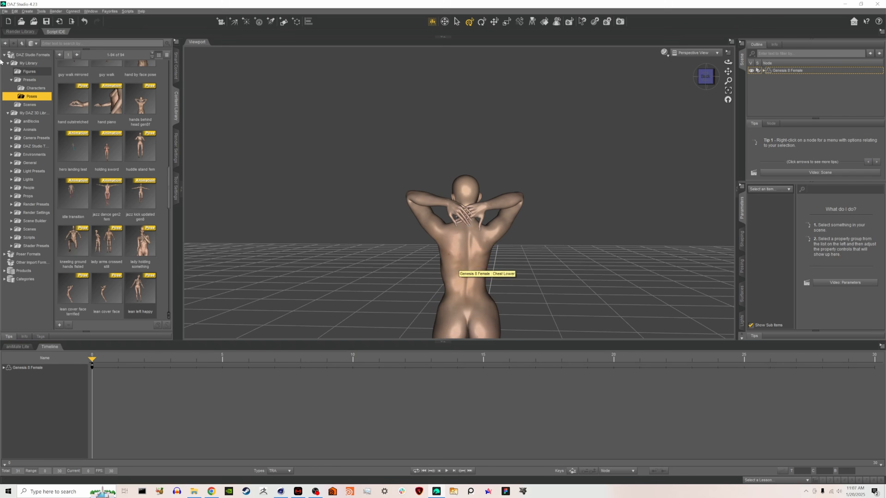
click(35, 88)
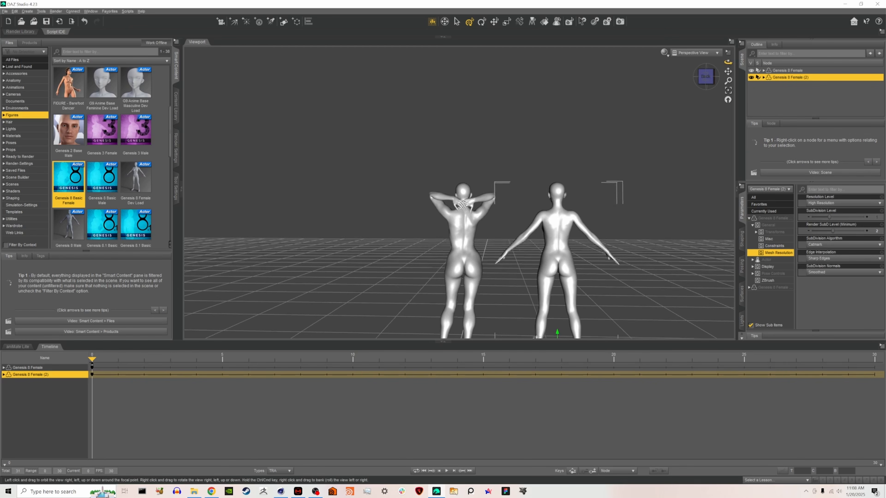
Pose the second Genesis 8 Female by raising her right hand above the head, then lowering it back beside the body.
drag(727, 62, 747, 40)
scroll(356, 226, up, 4)
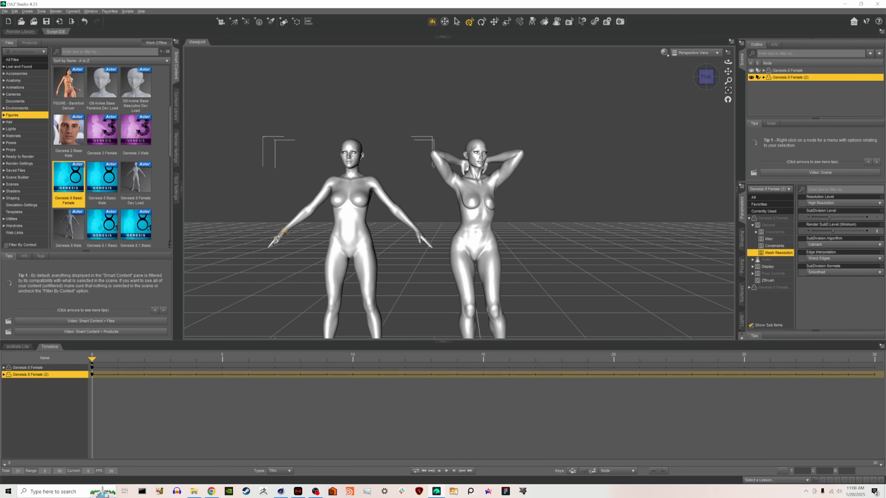
drag(277, 239, 346, 119)
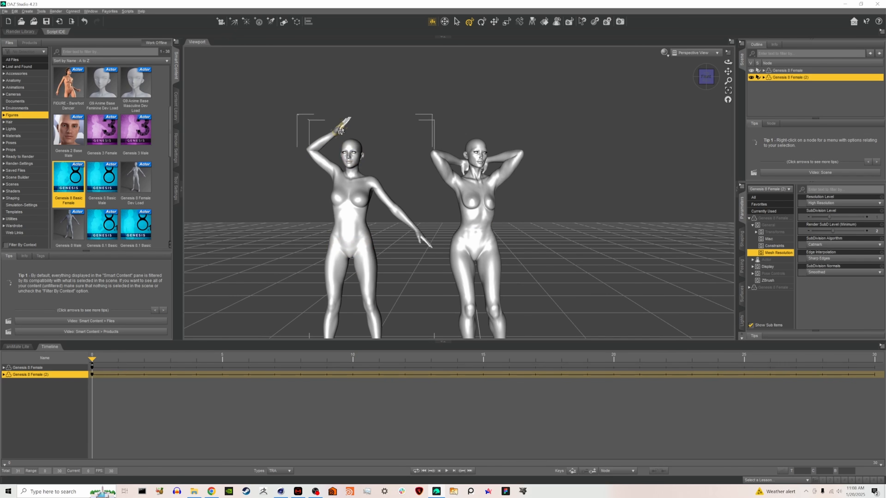
drag(341, 131, 296, 233)
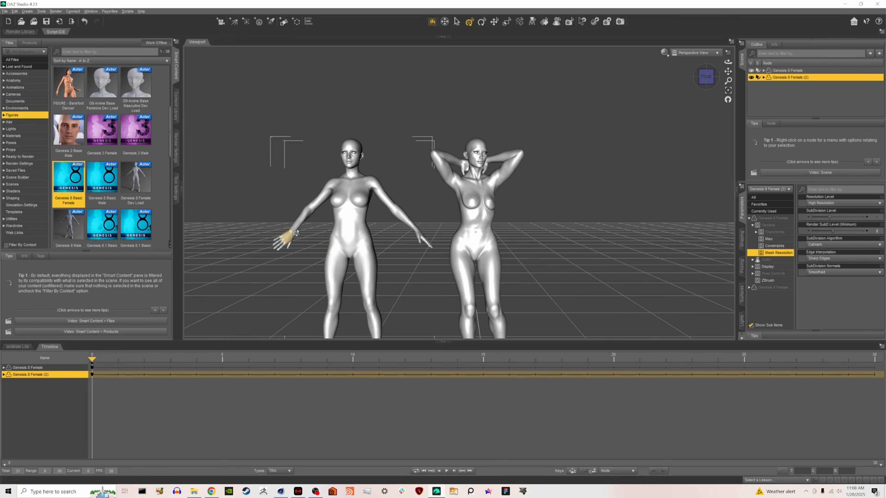
Browse the actor body shapes for the second Genesis 8 Female, including the bodybuilder options.
click(741, 239)
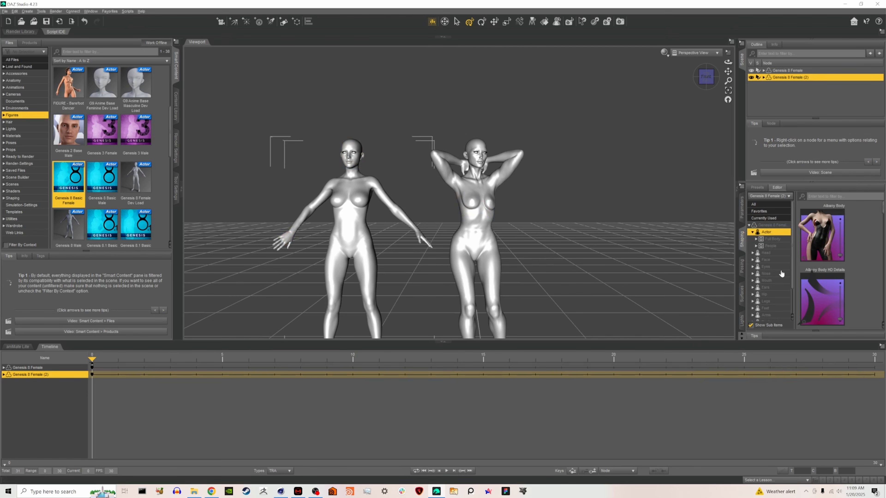
scroll(871, 297, down, 5)
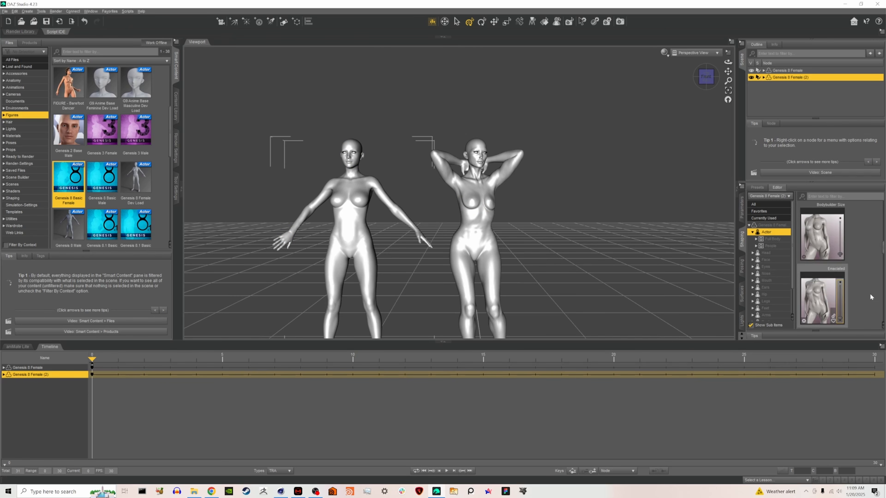
scroll(834, 297, up, 5)
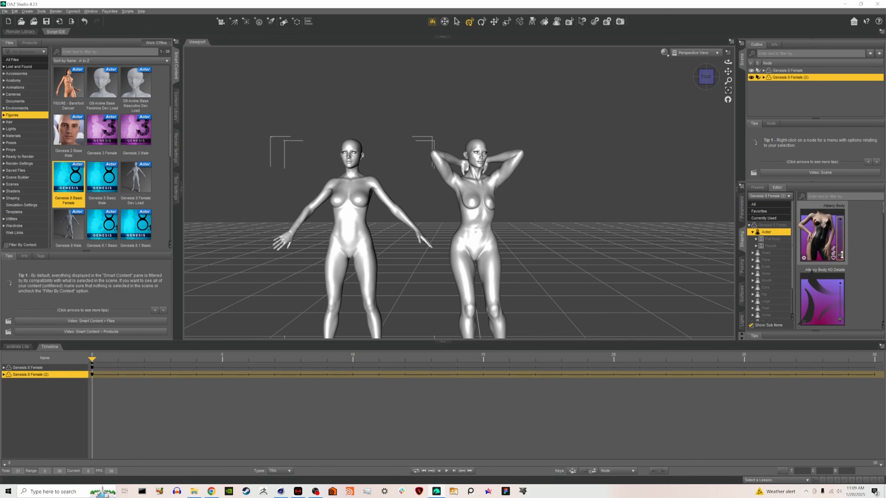
mouse_move(843, 256)
mouse_down()
mouse_move(847, 282)
mouse_move(848, 194)
mouse_move(847, 272)
mouse_up()
scroll(854, 283, down, 5)
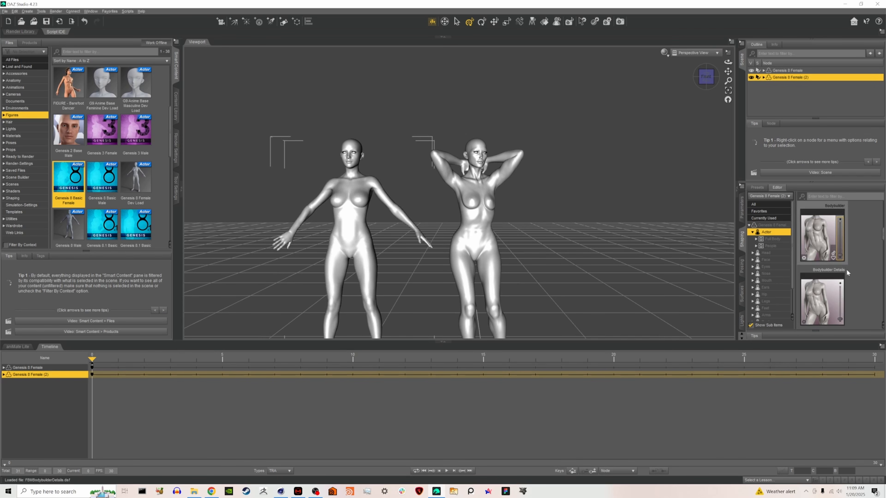
scroll(855, 303, down, 5)
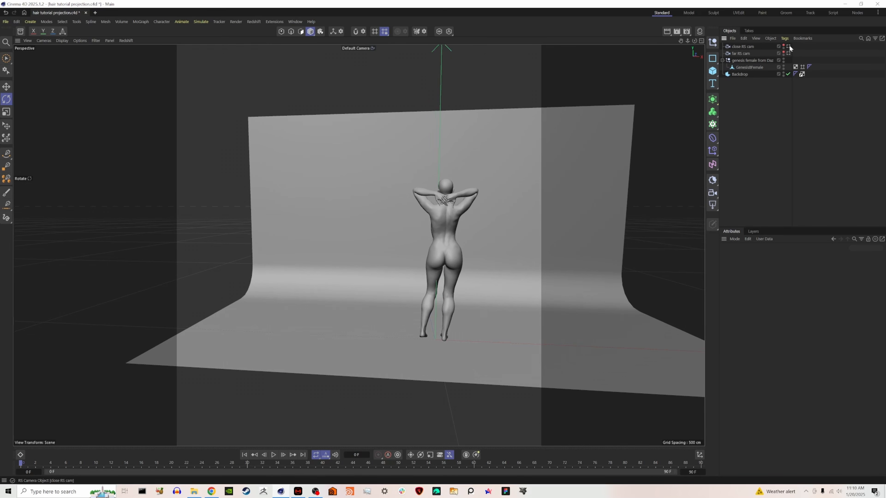
View the Cinema 4D scene through the close RS cam, then through the far RS cam.
click(789, 46)
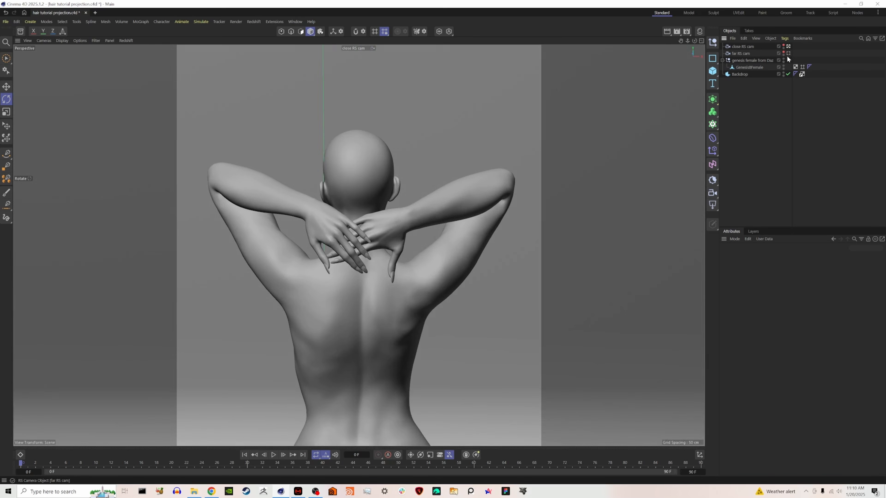
click(788, 53)
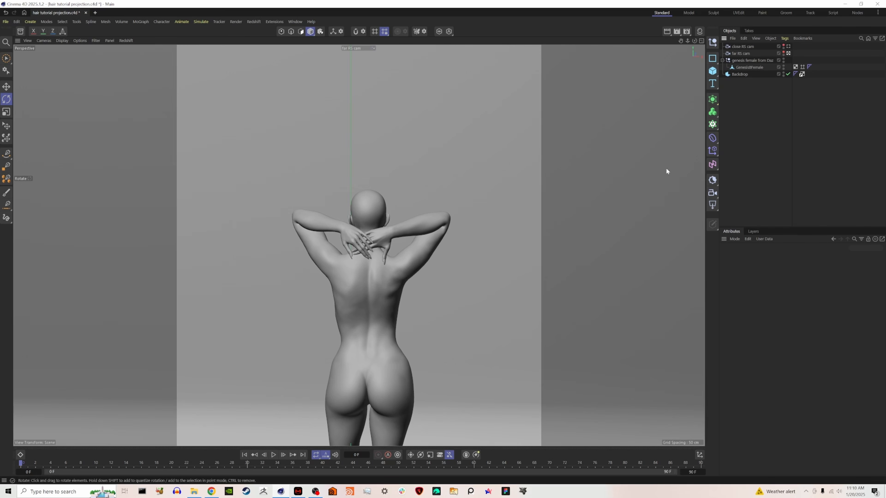
Put the Genesis8Female mesh into polygon editing and return from the far RS cam to the default camera.
click(753, 68)
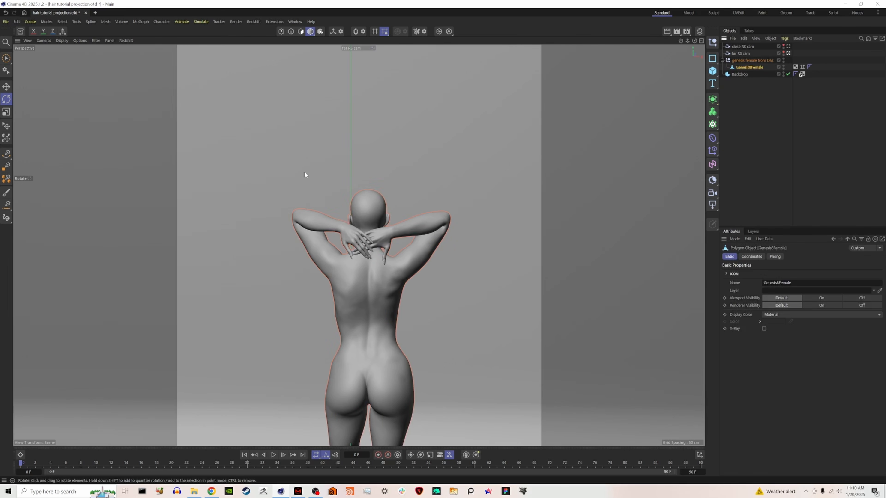
click(301, 32)
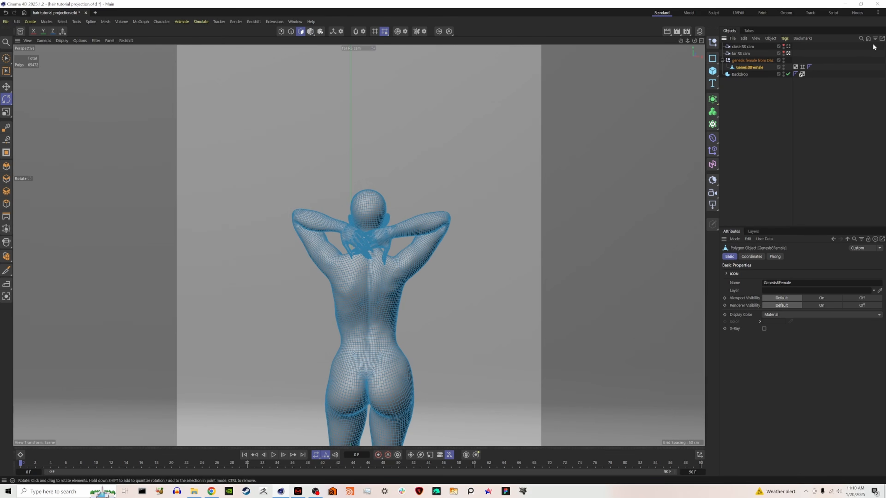
click(788, 53)
Brush-select a narrow strip of polygons along the middle of the scalp, from above the forehead to the back of the crown.
scroll(454, 180, up, 3)
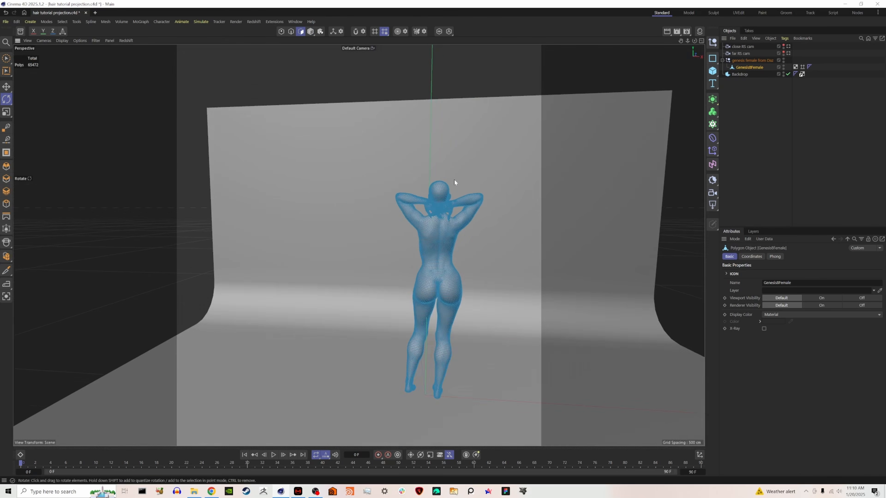
scroll(454, 182, up, 5)
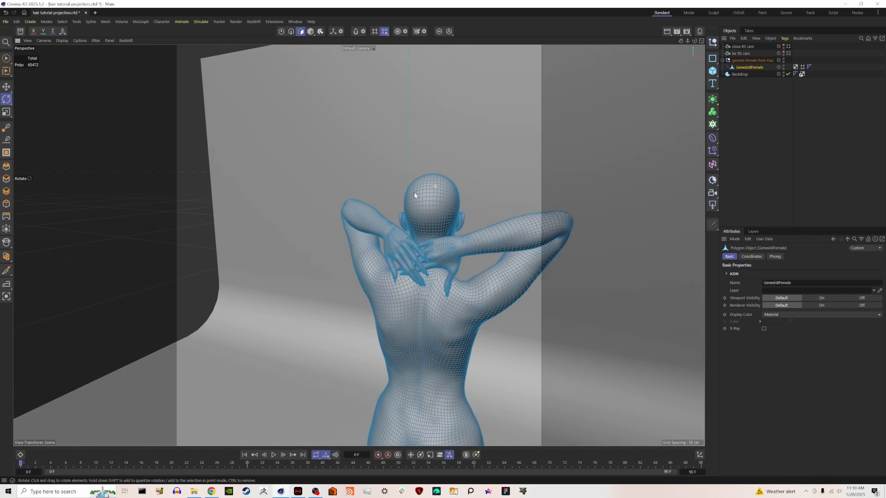
mouse_move(414, 193)
alt+mouse_down()
mouse_move(437, 185)
mouse_move(425, 183)
alt+mouse_up()
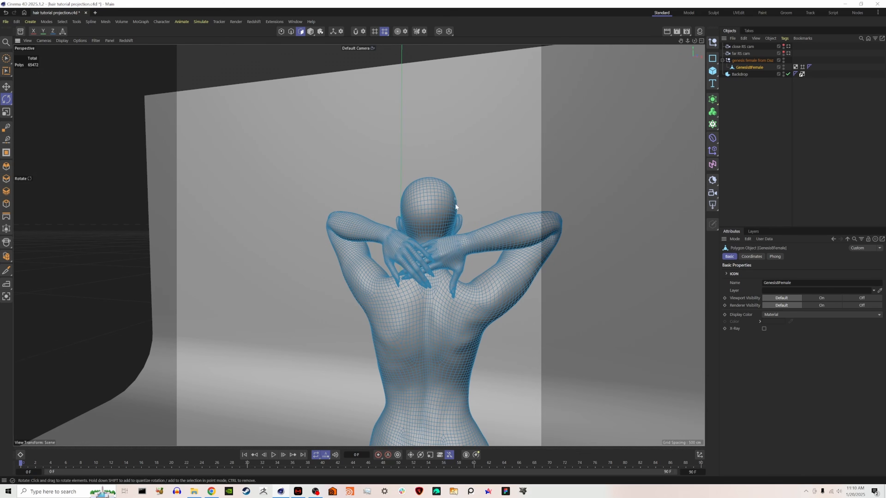
scroll(441, 219, up, 3)
alt+drag(375, 182, 420, 268)
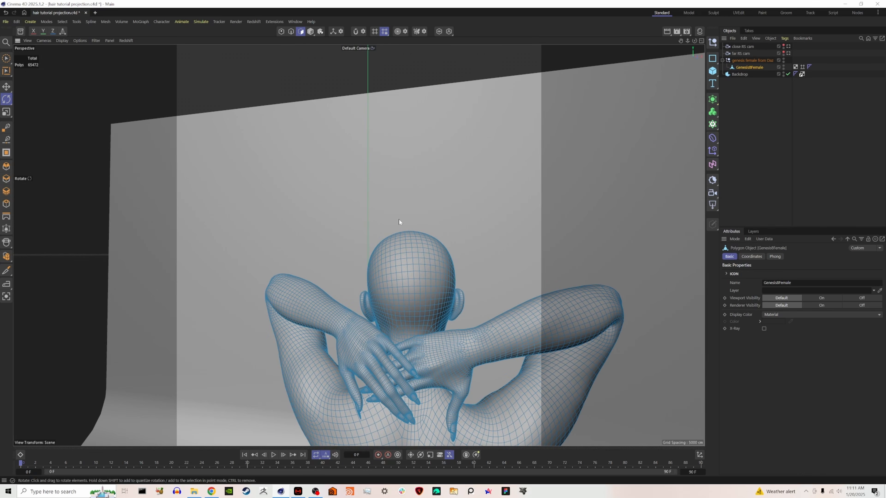
alt+drag(419, 257, 408, 208)
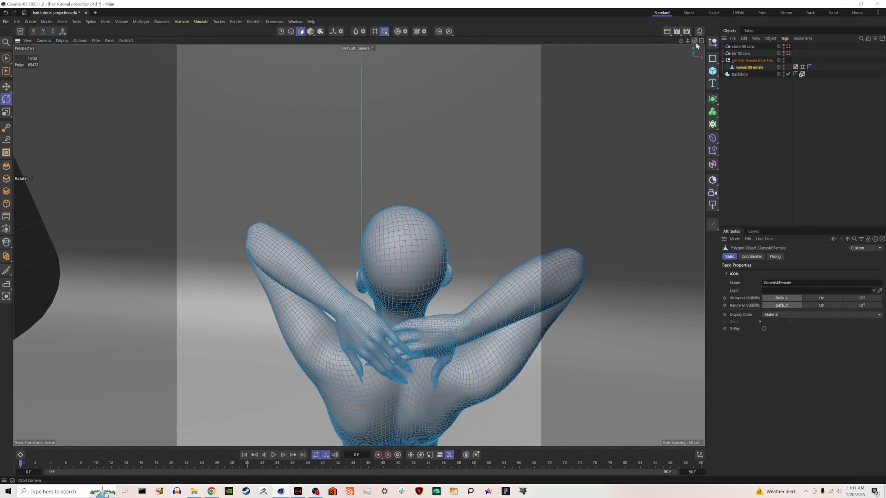
mouse_move(695, 42)
mouse_down()
mouse_move(695, 62)
mouse_move(698, 17)
mouse_move(695, 34)
mouse_up()
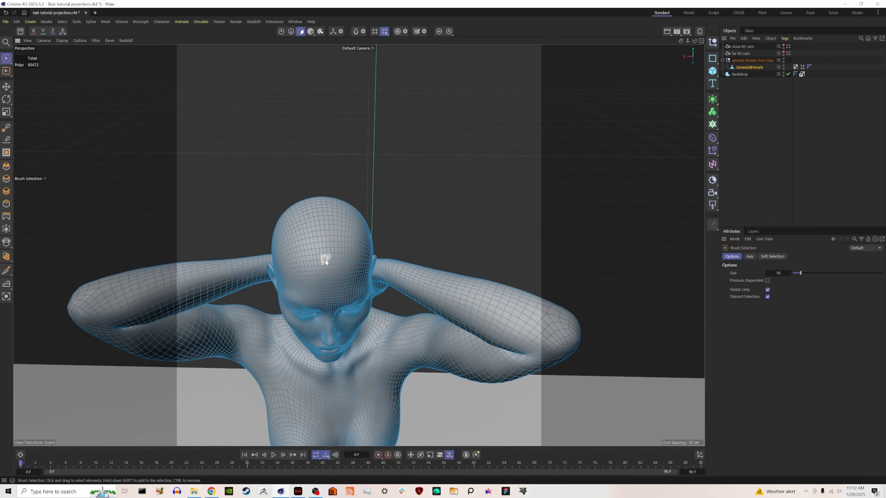
mouse_move(324, 259)
mouse_down()
mouse_move(316, 206)
mouse_move(312, 228)
mouse_up()
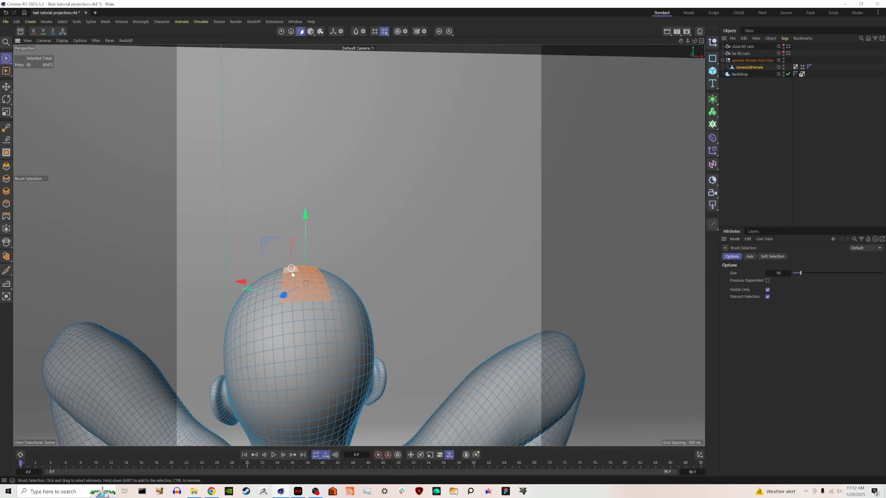
drag(290, 274, 281, 277)
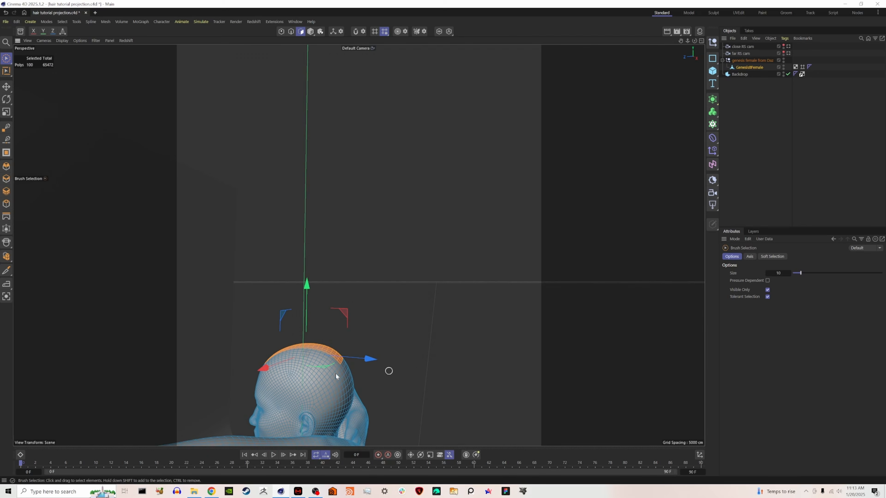
drag(337, 369, 348, 358)
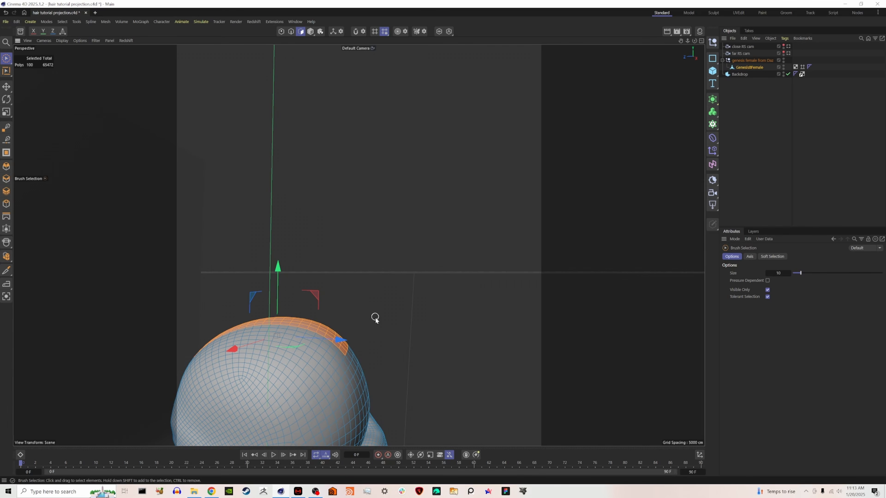
Store the selected scalp polygons as a selection tag named "hair cap".
alt+drag(349, 359, 272, 373)
scroll(342, 365, down, 3)
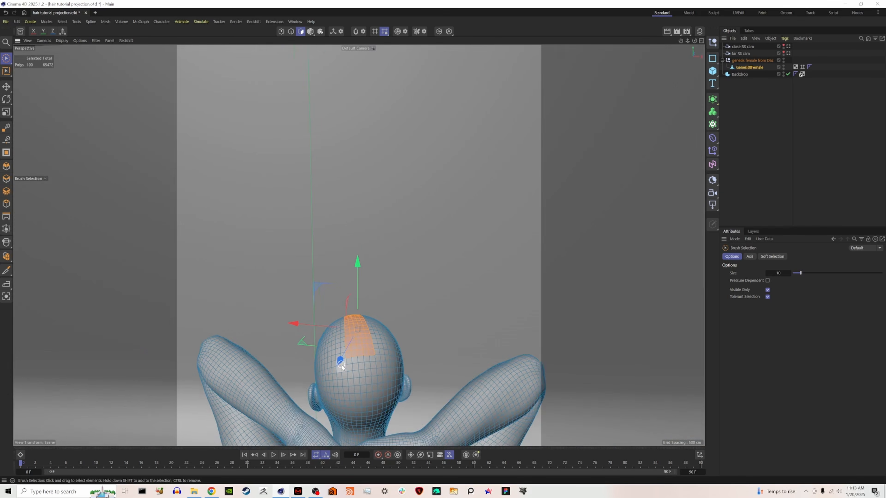
alt+drag(341, 365, 358, 351)
click(59, 22)
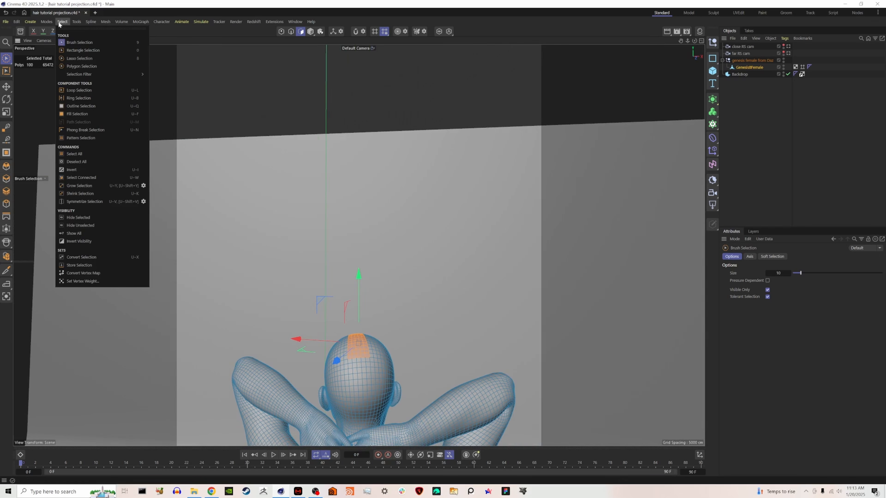
click(105, 264)
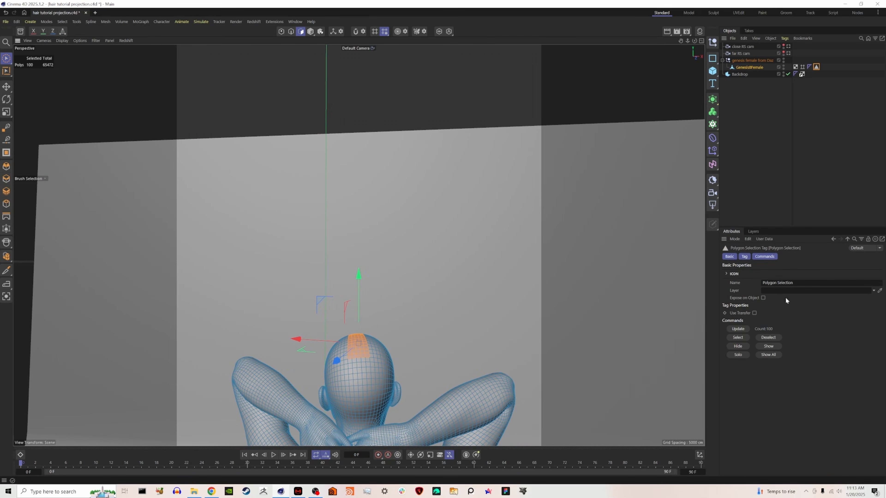
drag(803, 283, 676, 282)
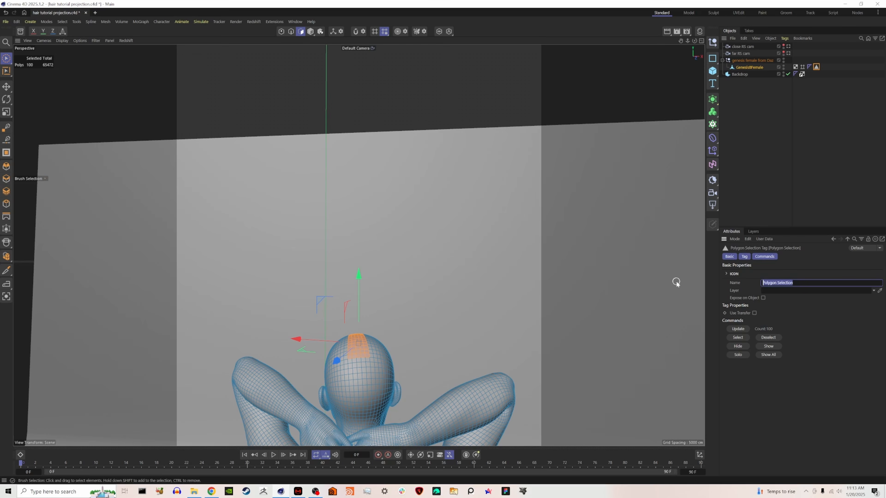
text(hair cap)
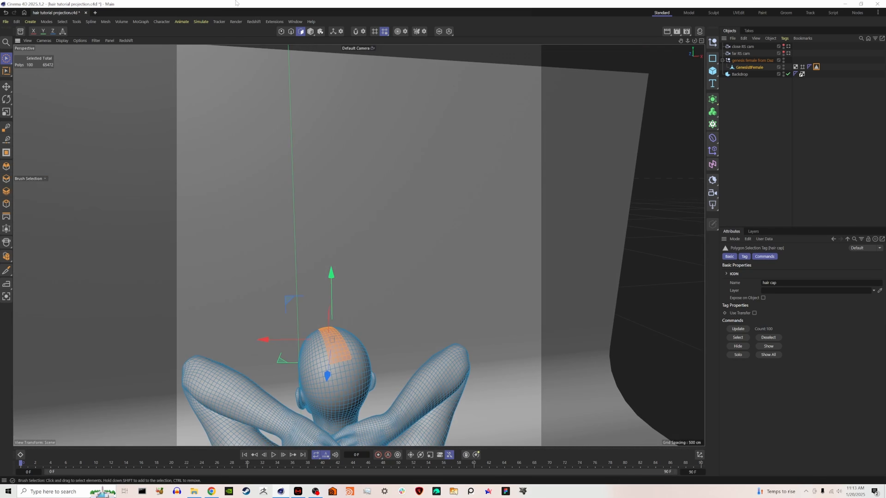
Add a Hair object that grows from the hair cap polygon selection.
click(201, 22)
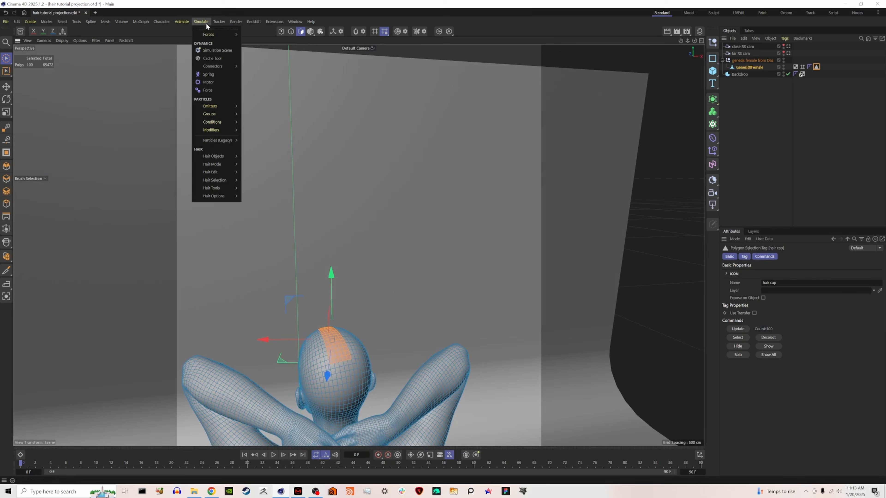
mouse_move(213, 157)
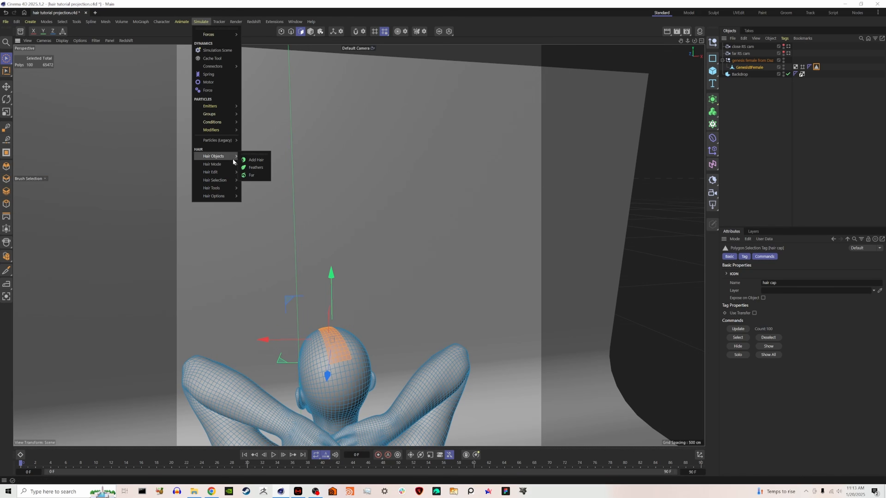
click(252, 159)
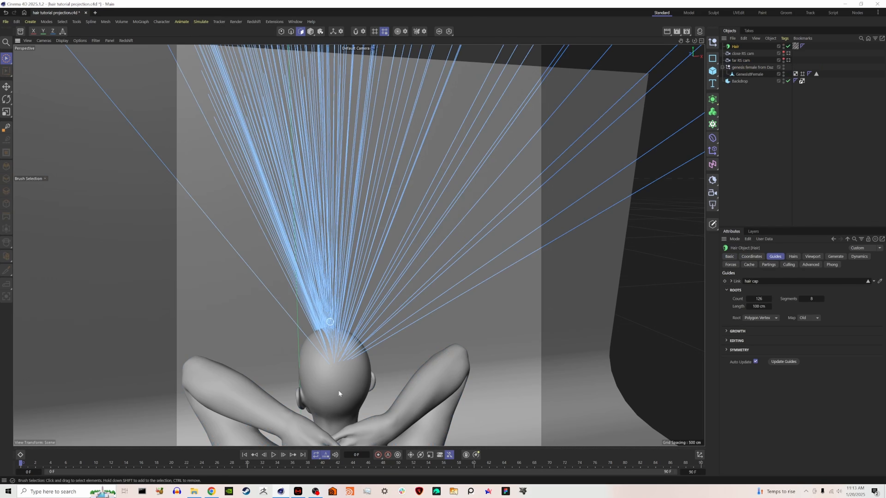
Set the hair guides' length to 65 cm.
scroll(357, 391, down, 5)
scroll(358, 391, up, 5)
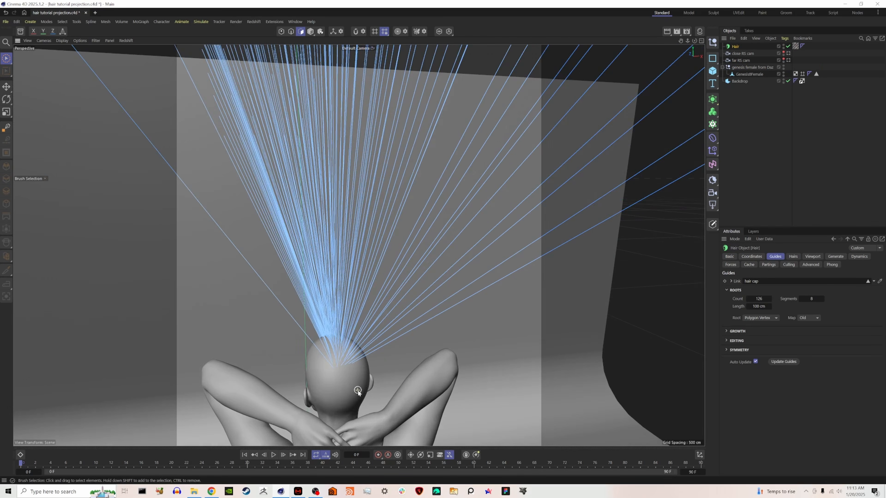
scroll(358, 391, down, 4)
alt+drag(358, 390, 264, 377)
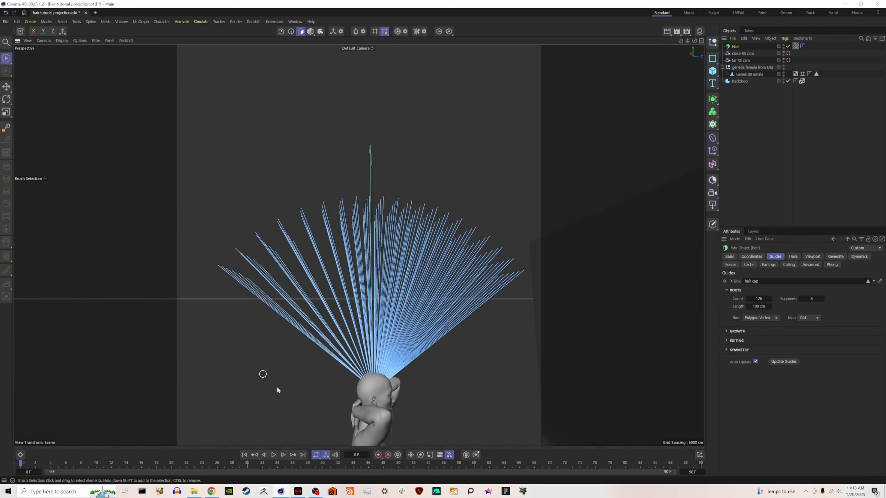
drag(758, 308, 746, 309)
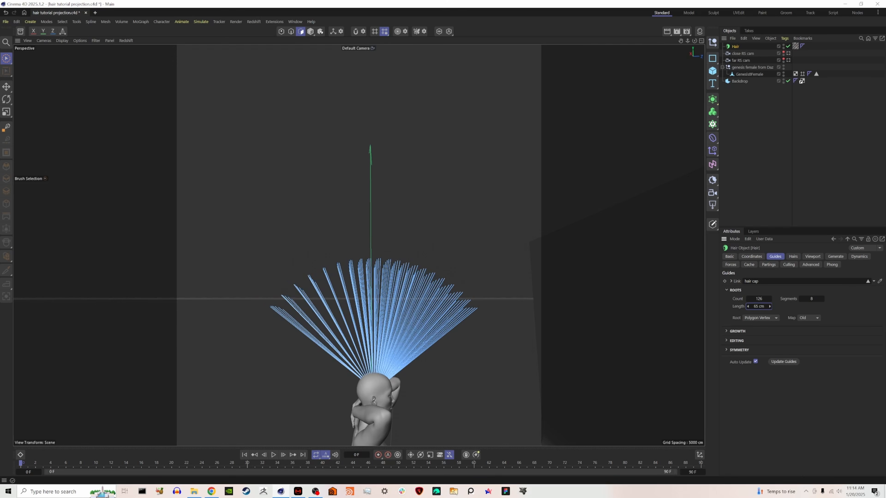
Switch to the Groom layout and enable collisions on the hair Brush with a 0.5 cm collision radius.
alt+drag(350, 384, 440, 386)
alt+drag(357, 388, 272, 385)
scroll(355, 394, down, 2)
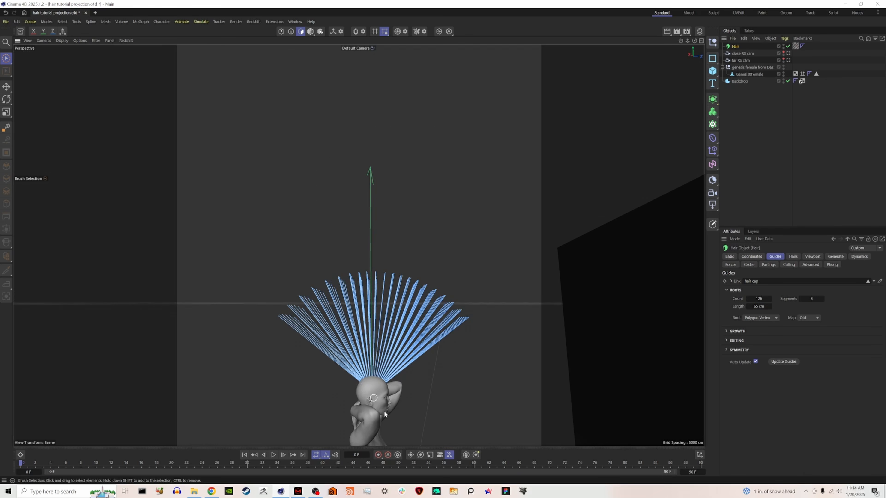
alt+middle_drag(359, 398, 349, 341)
scroll(349, 341, up, 4)
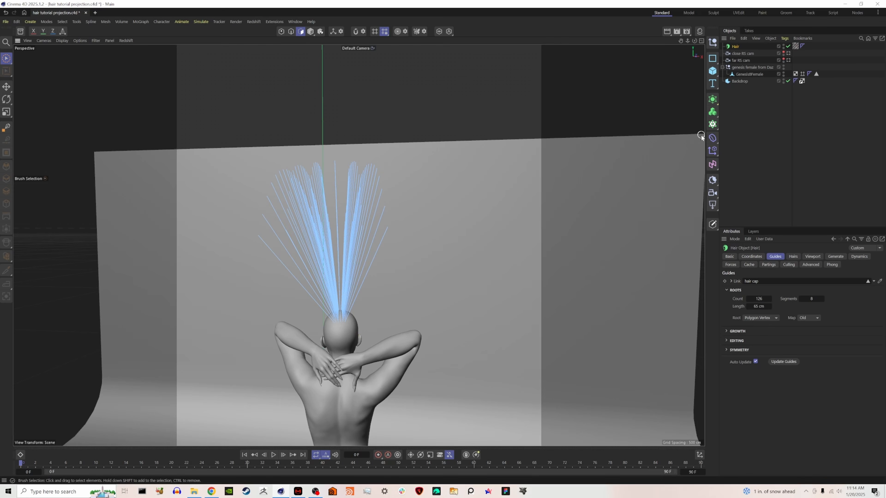
click(786, 13)
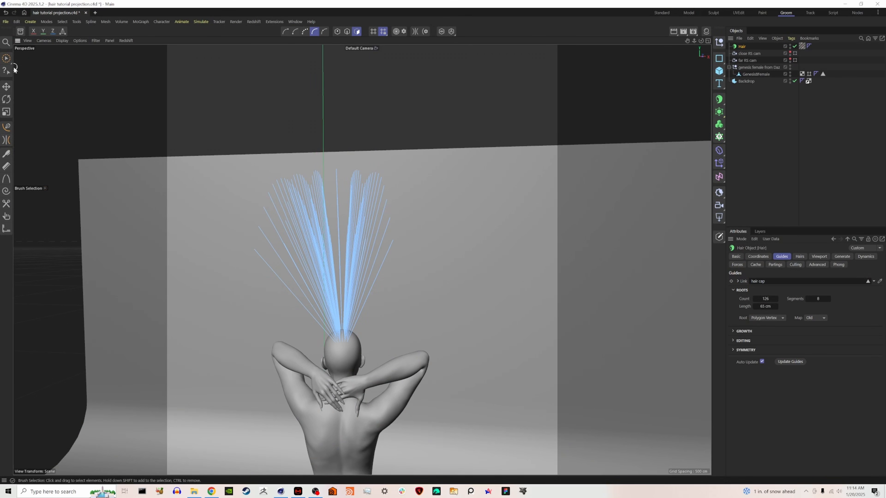
click(7, 154)
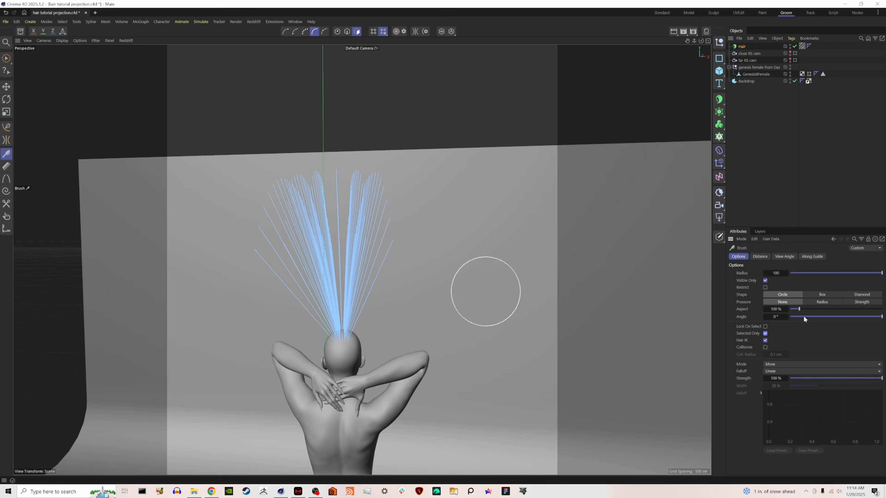
click(766, 348)
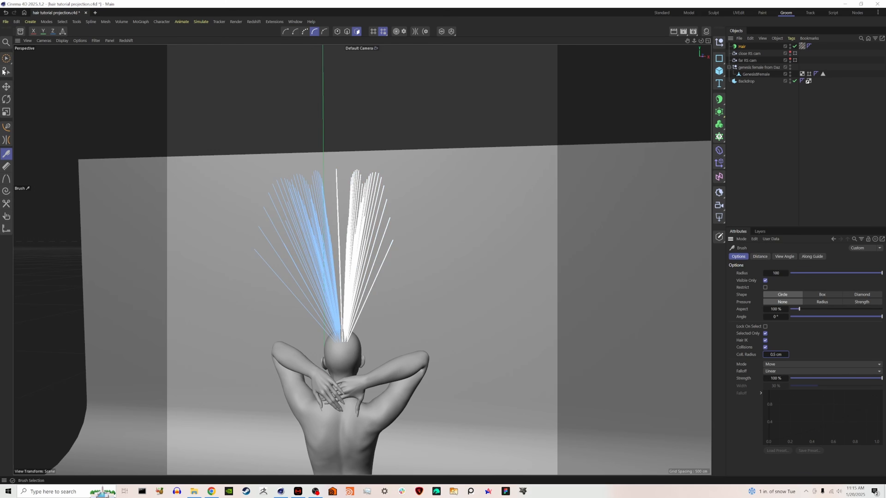
Brush-select all guides on the figure's left side of the parting, with Visible Only disabled.
click(6, 59)
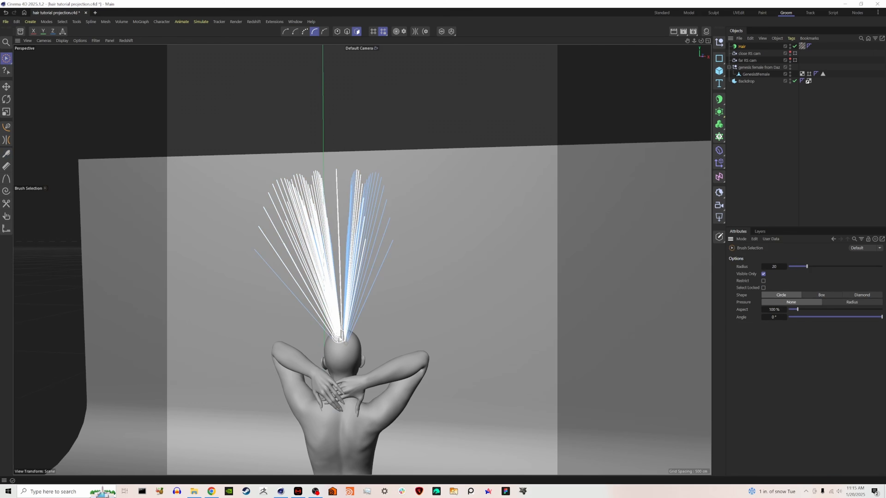
alt+drag(340, 337, 337, 308)
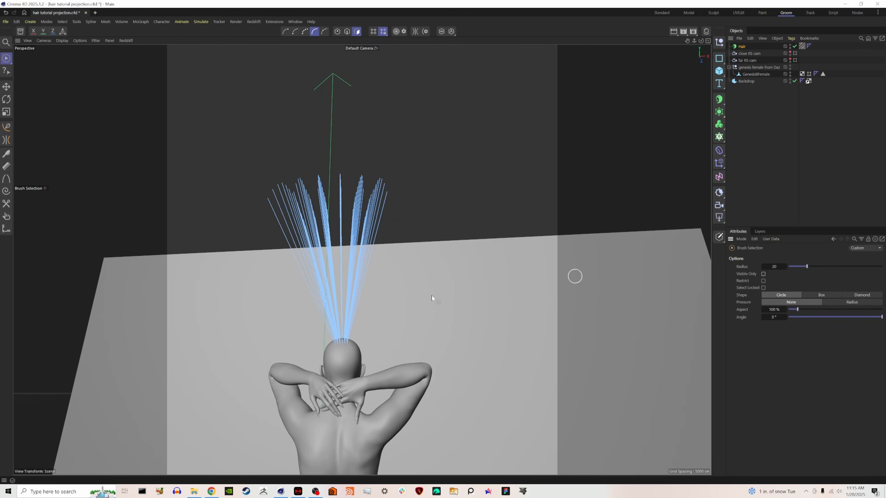
click(334, 329)
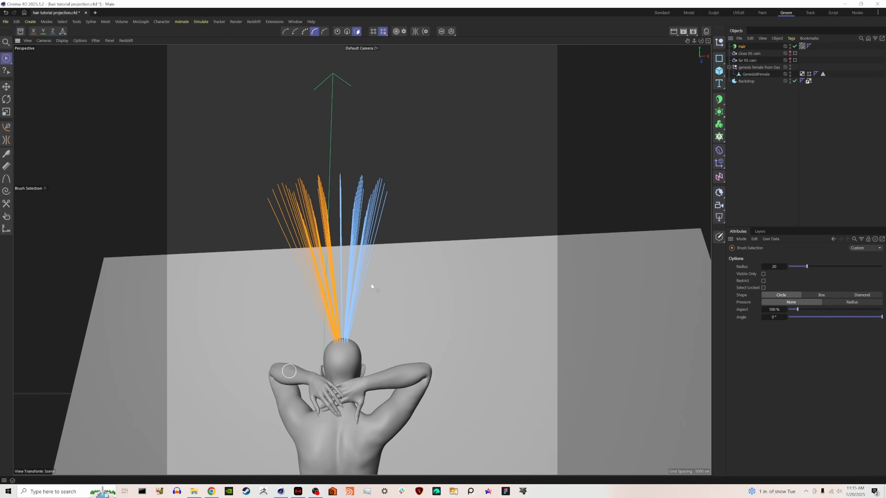
Comb the selected guides sideways away from the head and set the guide segments to 20.
click(6, 154)
scroll(342, 255, down, 5)
mouse_move(342, 255)
alt+mouse_down()
mouse_move(350, 276)
mouse_move(350, 250)
mouse_move(345, 259)
mouse_move(374, 254)
mouse_move(300, 262)
mouse_move(307, 275)
mouse_move(300, 279)
alt+mouse_up()
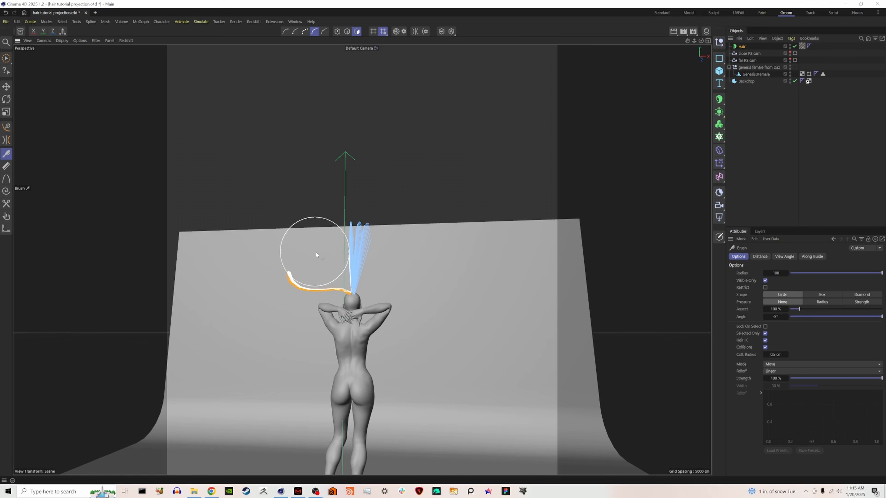
click(744, 46)
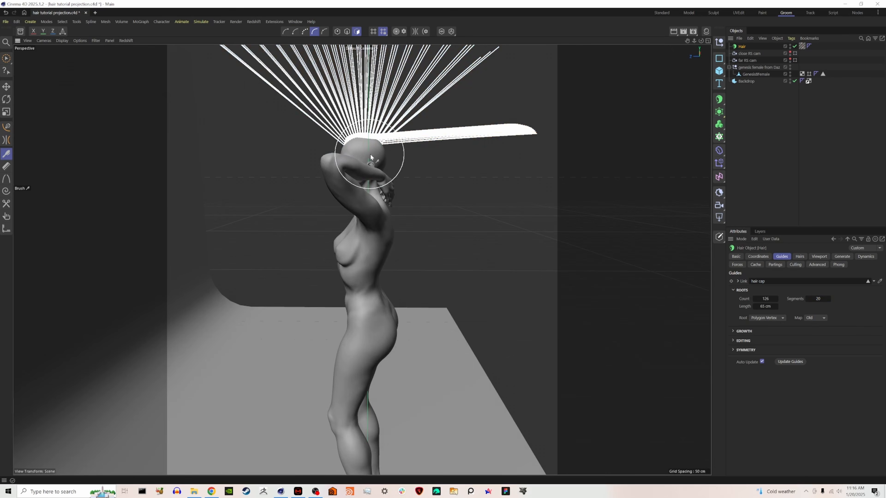
Comb the selected guides down the figure's back and cut their ends level at the lower back.
drag(397, 148, 475, 237)
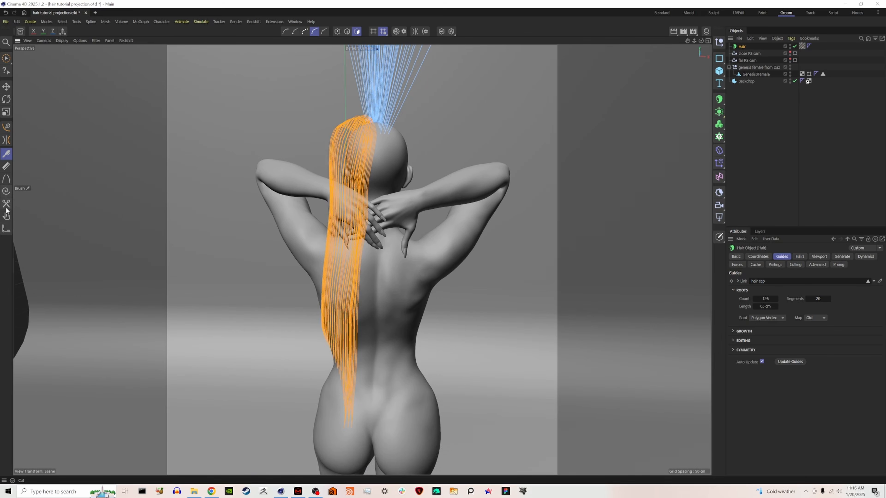
click(6, 204)
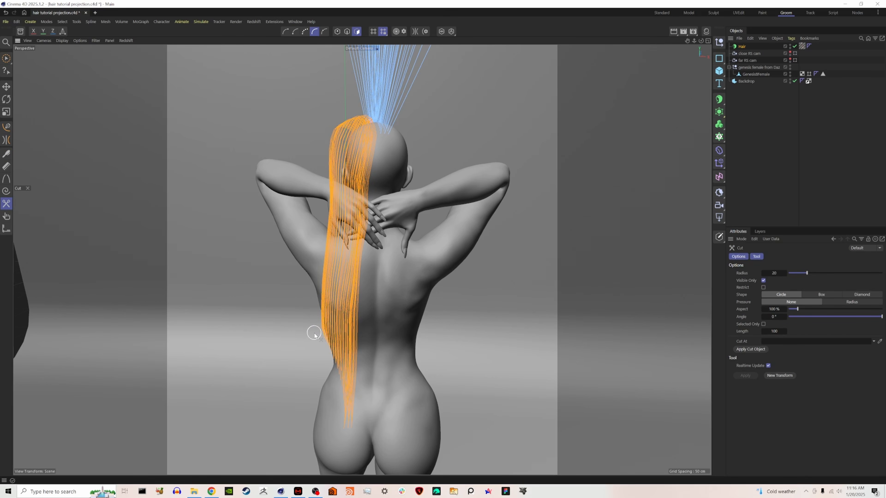
mouse_move(316, 336)
mouse_down()
mouse_move(340, 356)
mouse_move(362, 353)
mouse_move(348, 348)
mouse_up()
Invert the guide selection to select the uncombed guides on the figure's right side.
click(6, 58)
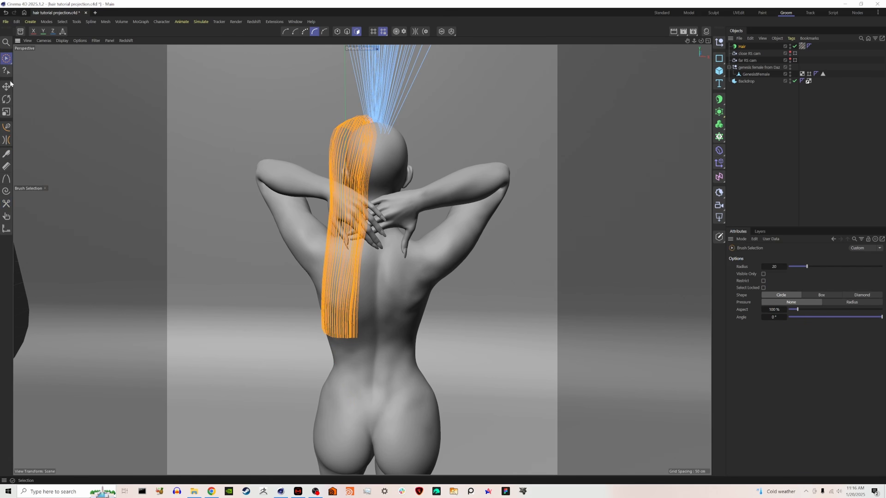
click(62, 21)
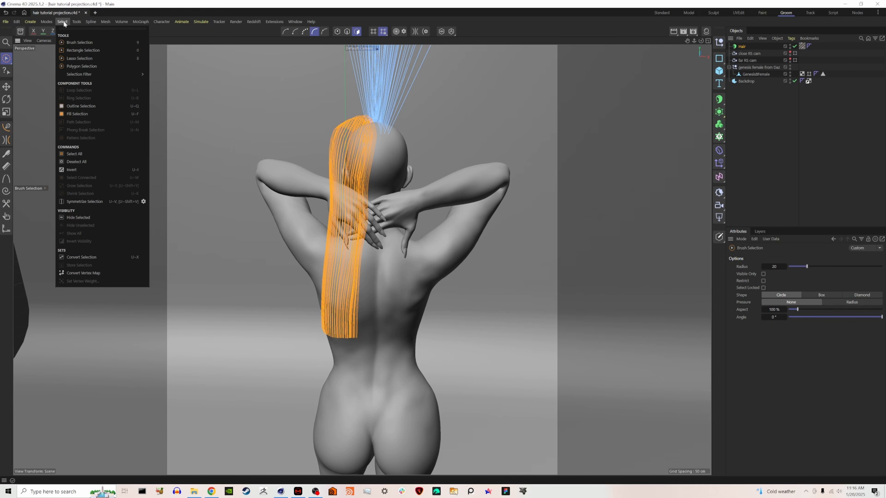
click(117, 173)
Comb the right-side guides over the head and down the figure's back with the hair Brush.
click(6, 154)
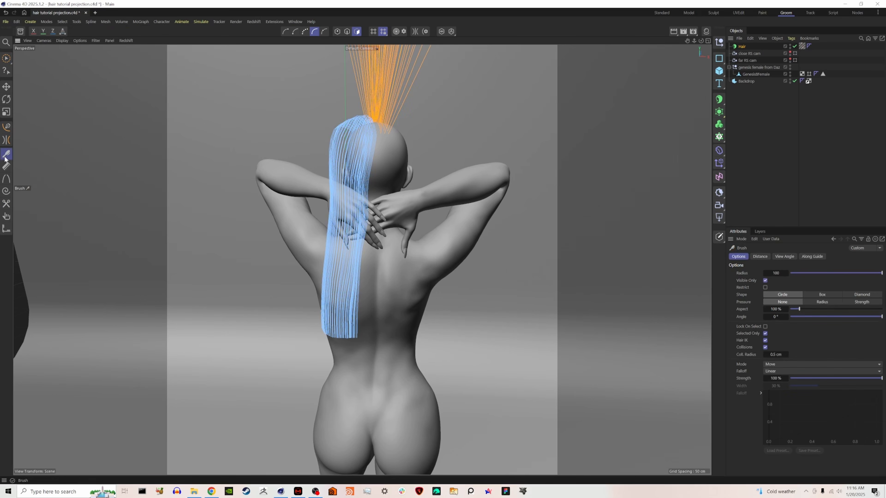
scroll(415, 185, down, 5)
mouse_move(418, 188)
alt+mouse_down()
mouse_move(332, 225)
mouse_move(433, 249)
mouse_move(342, 233)
mouse_move(559, 154)
mouse_move(523, 181)
alt+mouse_up()
drag(303, 251, 335, 300)
mouse_move(335, 300)
alt+mouse_down()
mouse_move(443, 313)
mouse_move(432, 305)
mouse_move(432, 275)
mouse_move(335, 279)
mouse_move(376, 387)
alt+mouse_up()
scroll(433, 305, up, 3)
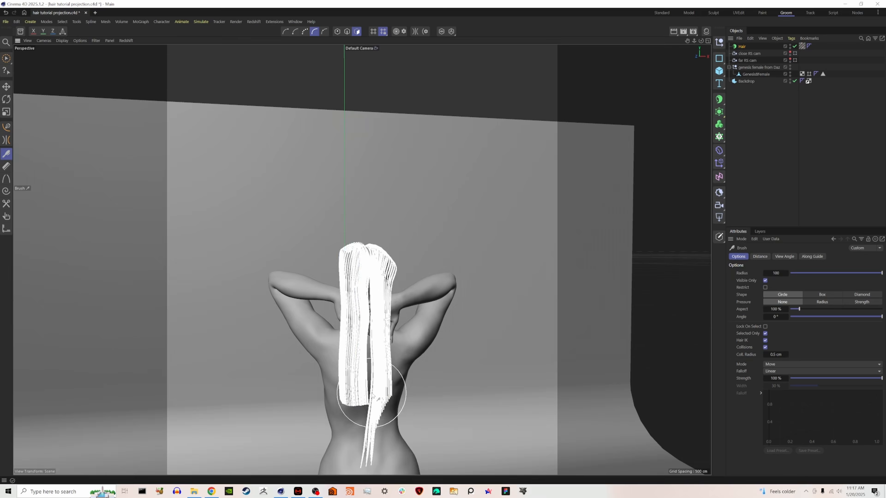
alt+drag(419, 335, 335, 335)
mouse_move(363, 384)
mouse_down()
mouse_move(382, 342)
mouse_move(488, 335)
mouse_up()
Cut the right-side guides level with the trimmed ends of the left-side guides.
click(6, 204)
drag(356, 401, 303, 404)
scroll(331, 349, up, 3)
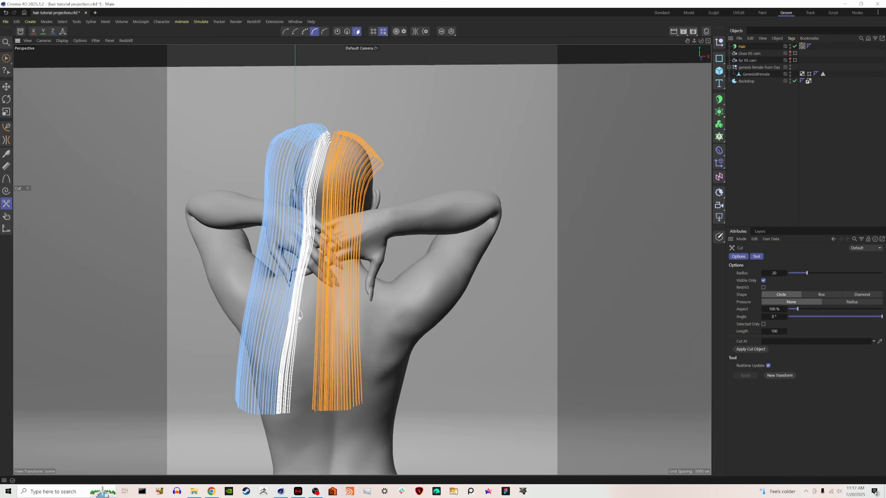
Check how the combed guides lie around the head and back from several sides.
scroll(307, 293, down, 3)
alt+middle_drag(323, 284, 371, 303)
alt+drag(371, 302, 201, 263)
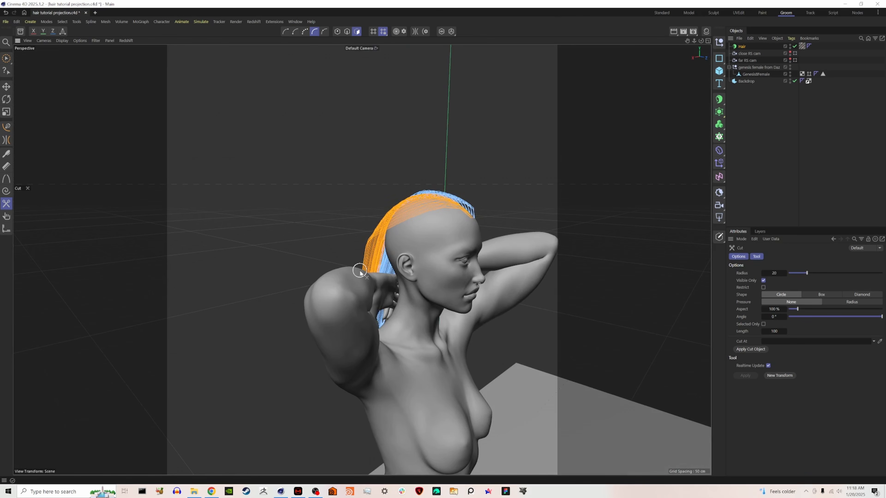
alt+drag(360, 273, 522, 292)
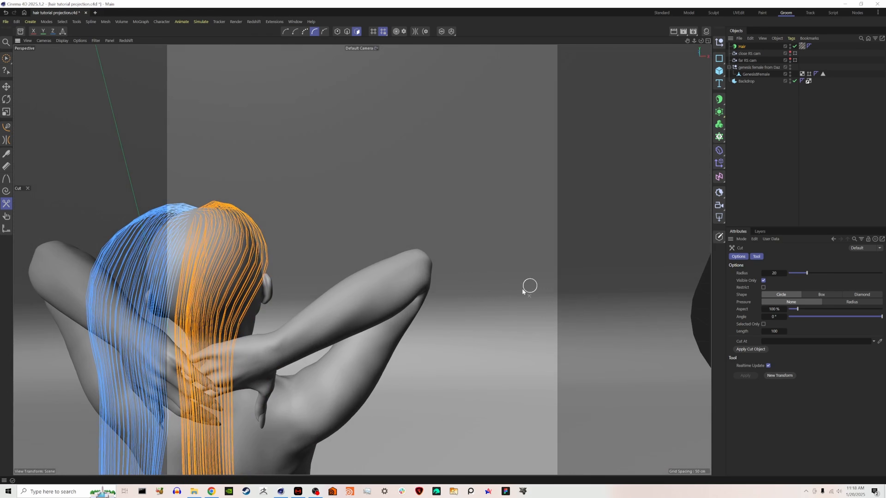
scroll(164, 332, down, 8)
alt+middle_drag(120, 330, 296, 297)
alt+drag(296, 297, 291, 298)
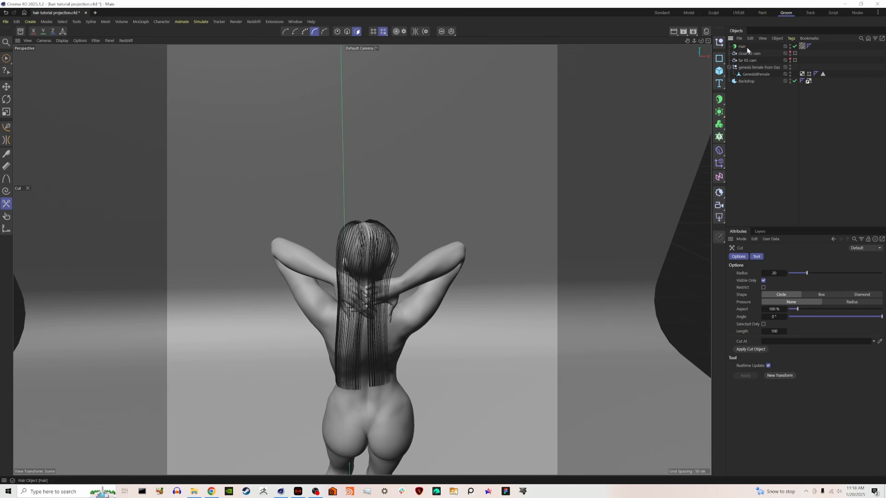
Set the Hair object's hair count to 50000 and its hair segments to 70.
click(746, 47)
click(800, 257)
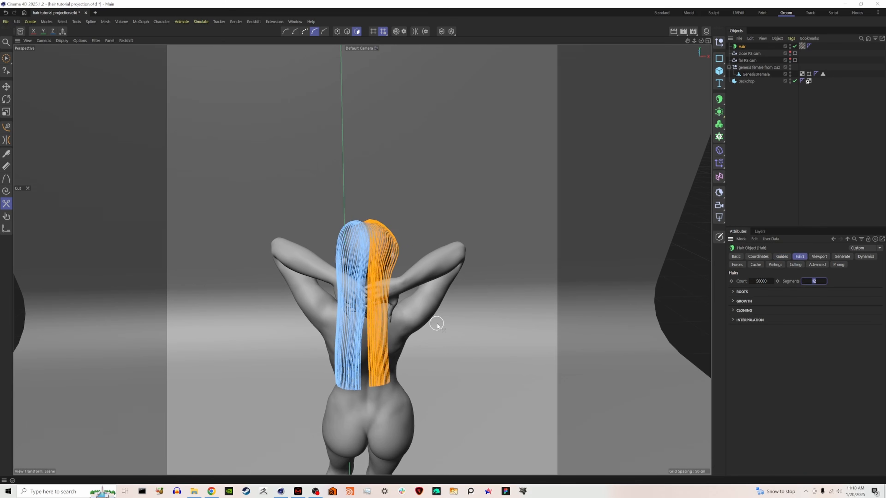
text(70)
Set Hold Roots to 15% in the hair dynamics and expand the dynamics' animation settings.
click(866, 258)
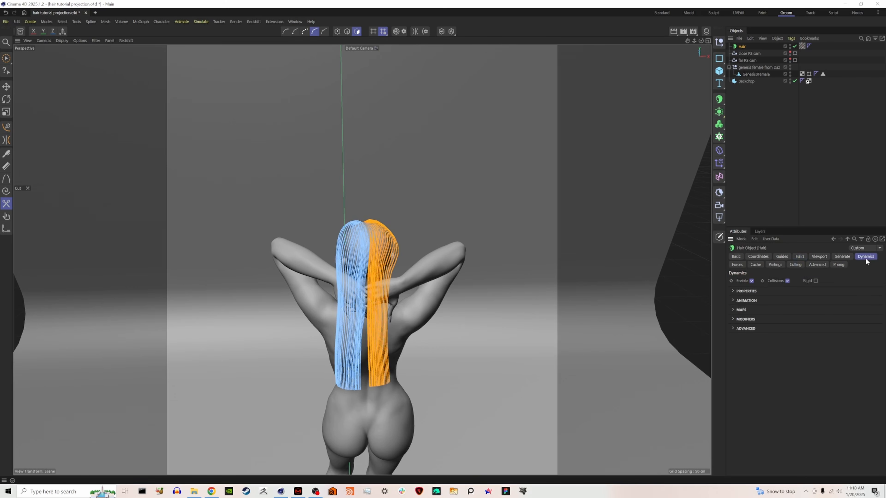
click(747, 293)
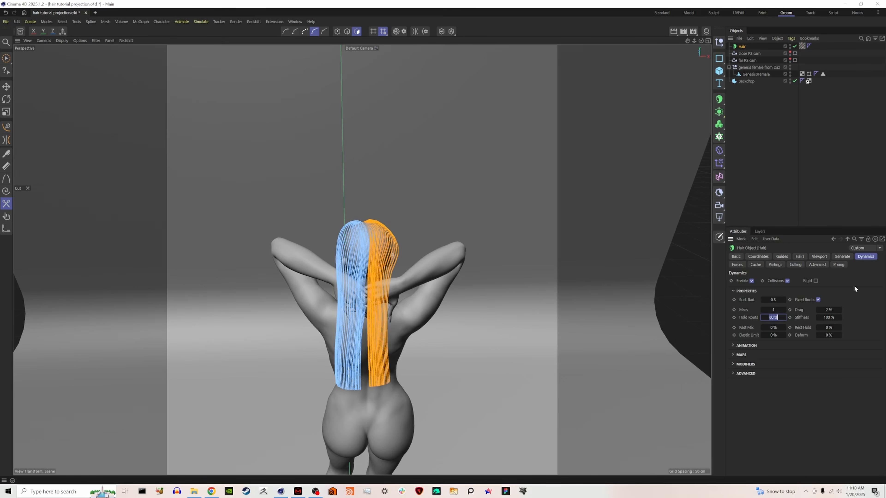
text(15)
key(Return)
click(747, 345)
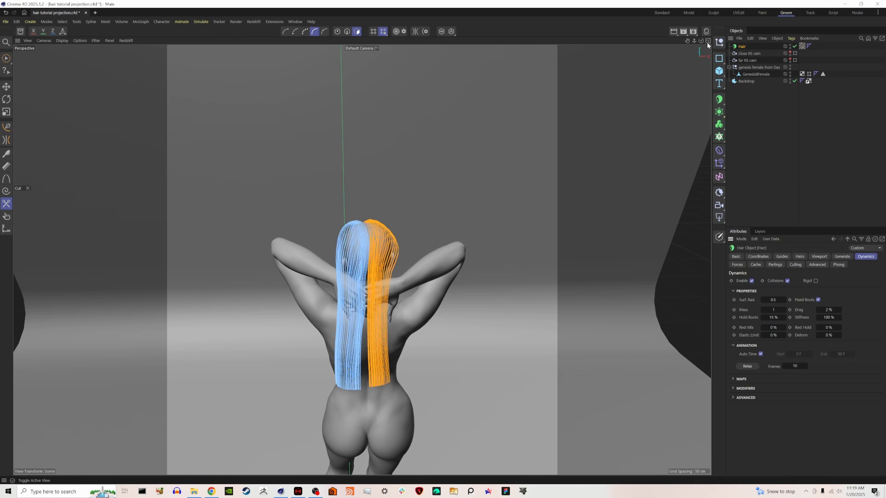
Add a Hair Collider tag to the Genesis8Female mesh.
drag(701, 41, 748, 28)
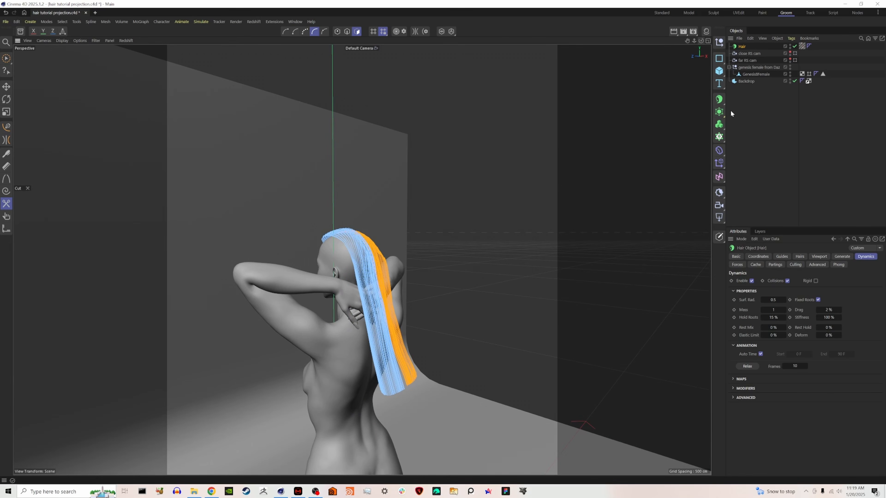
click(767, 73)
right_click(766, 73)
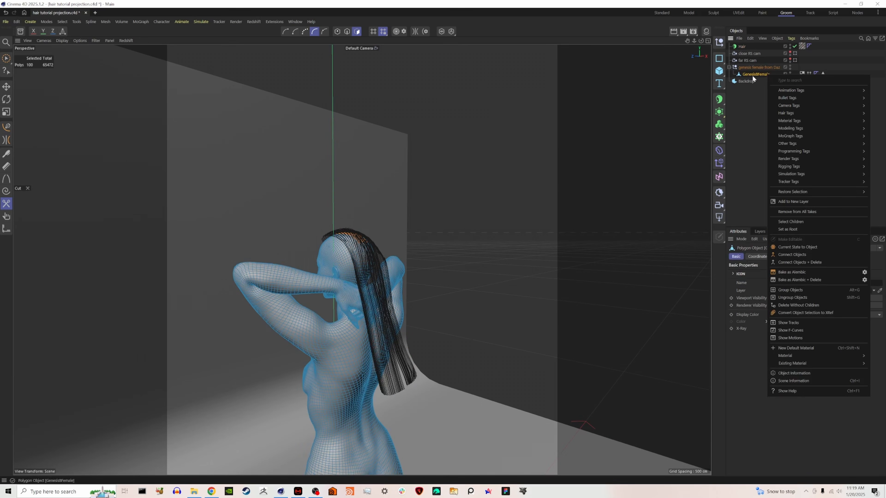
mouse_move(786, 116)
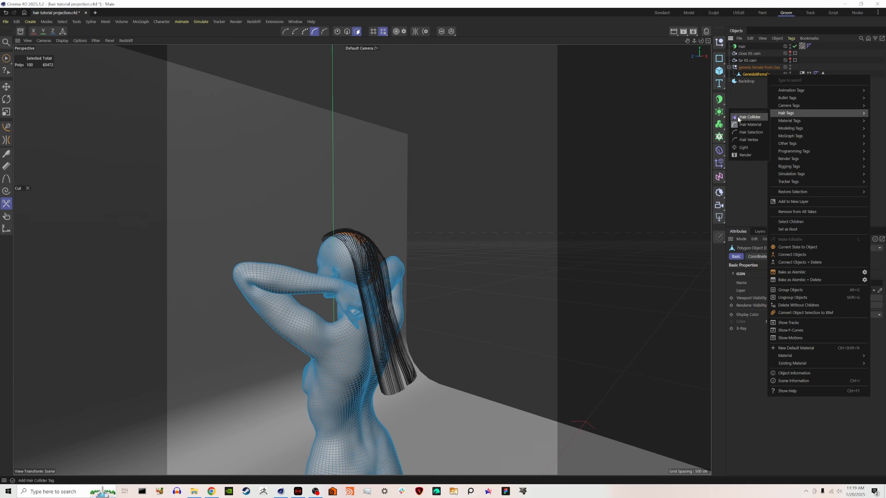
click(746, 117)
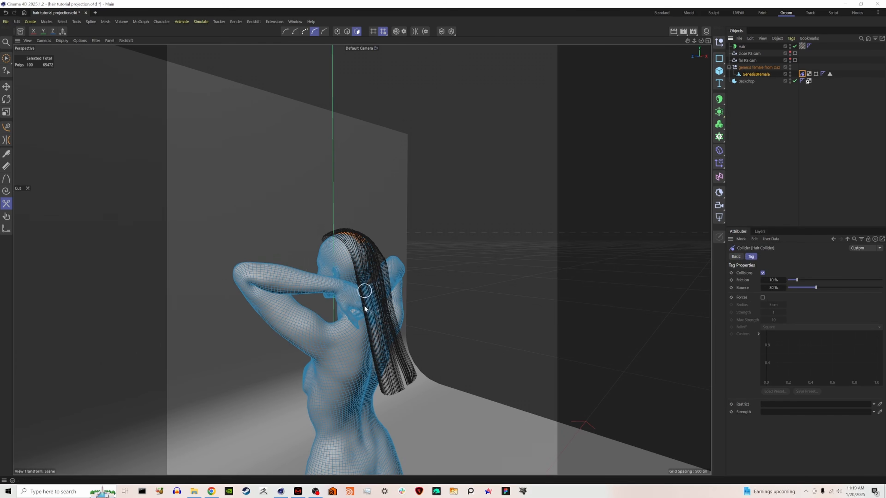
drag(701, 40, 638, 42)
click(758, 105)
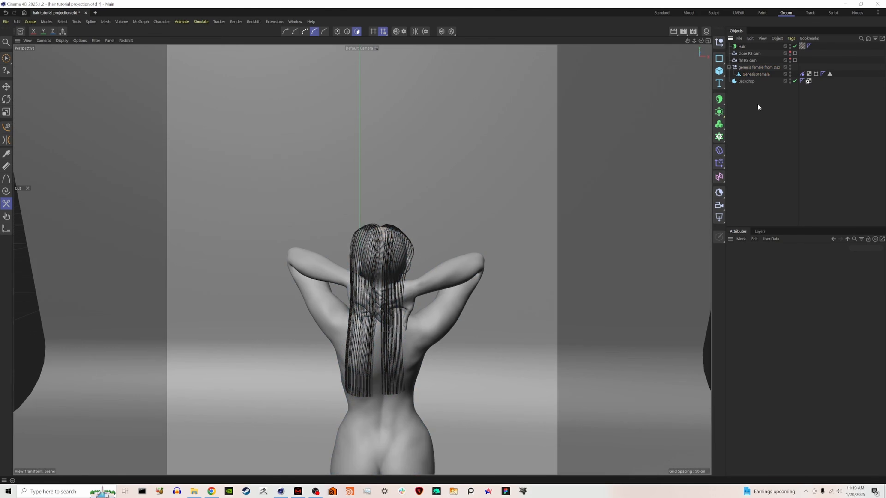
Set the Hair object's gravity force to -3.
click(743, 46)
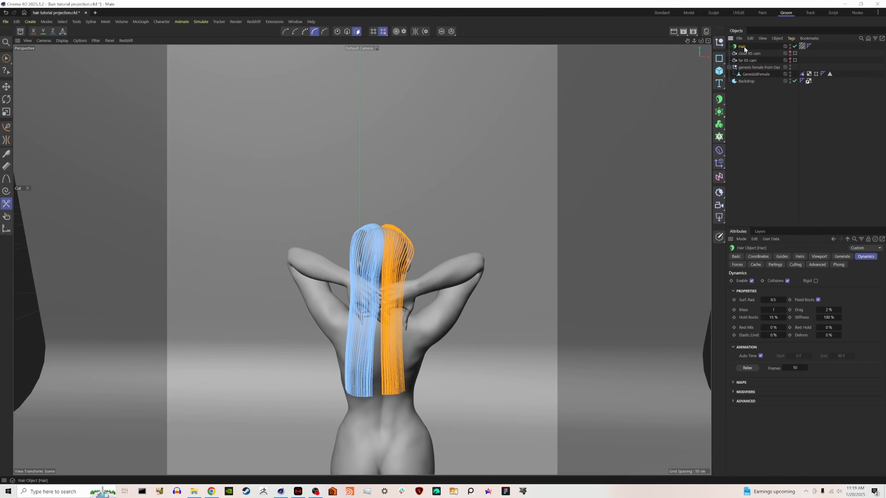
click(736, 265)
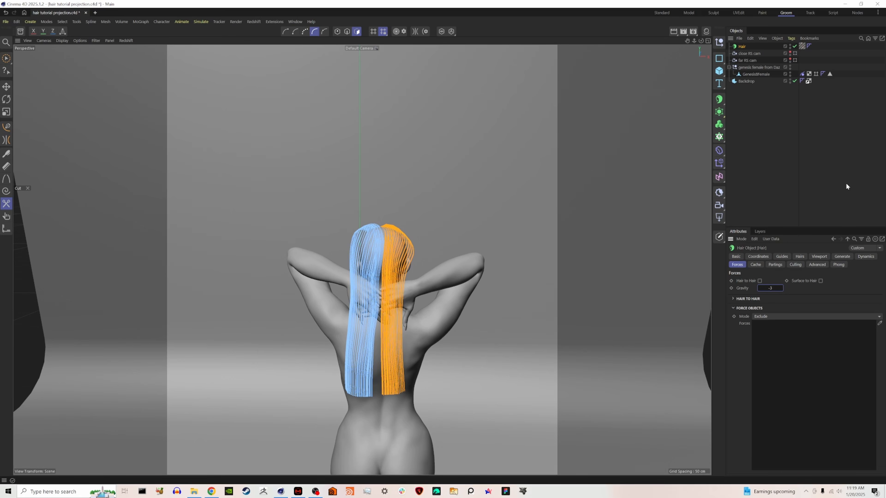
click(791, 187)
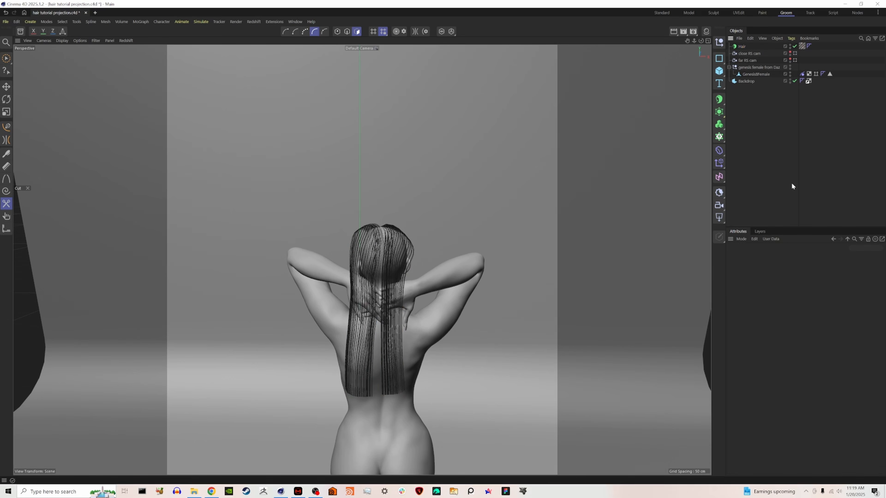
Switch to the Standard layout, select all guides of the Hair object and relax their dynamics over 20 frames.
click(662, 13)
click(736, 48)
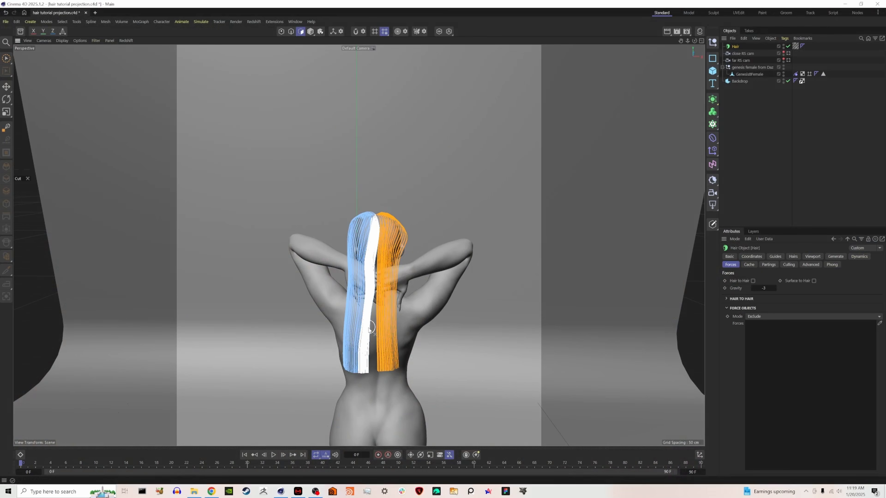
key(ctrl+a)
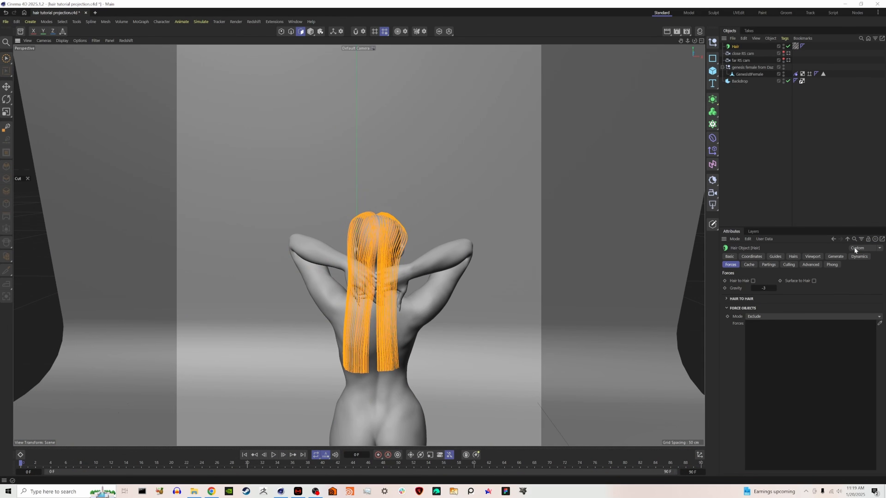
click(859, 257)
click(791, 369)
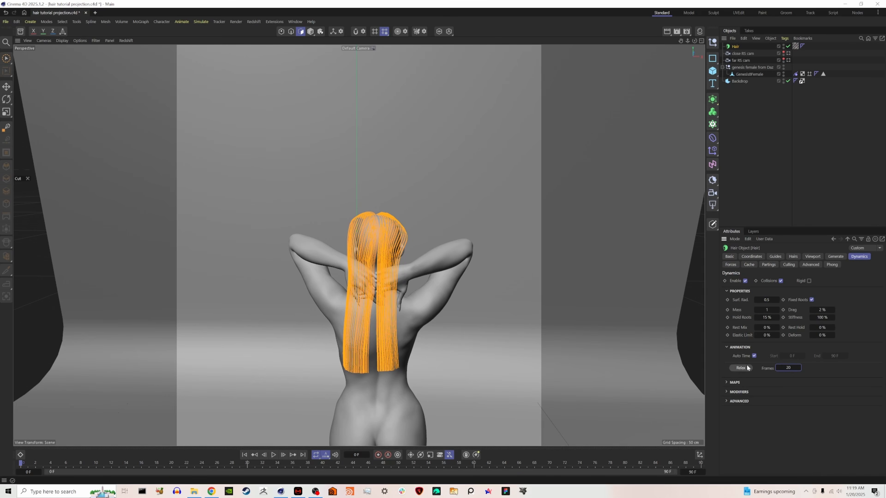
click(740, 369)
click(754, 124)
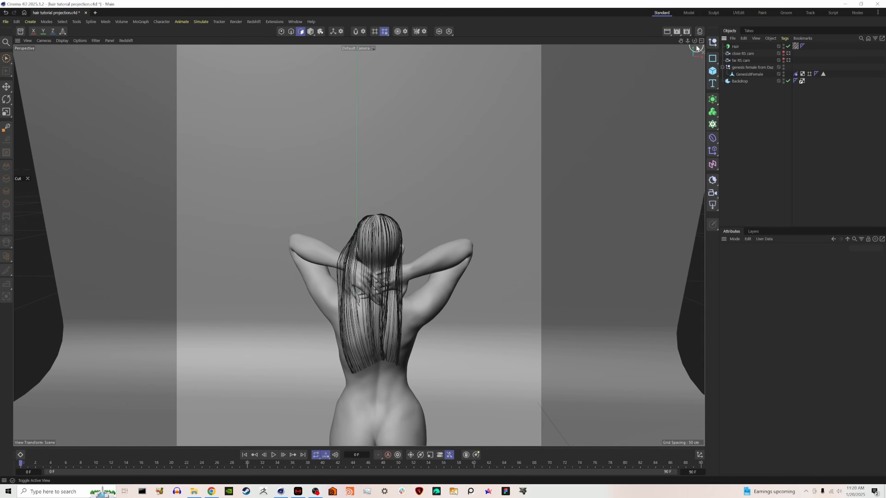
mouse_move(694, 41)
mouse_down()
mouse_move(624, 49)
mouse_move(683, 56)
mouse_move(551, 87)
mouse_move(488, 63)
mouse_move(656, 66)
mouse_move(579, 42)
mouse_move(646, 42)
mouse_move(646, 77)
mouse_move(694, 40)
mouse_up()
Relax the Hair object's dynamics for another 20 frames and inspect how the hair falls on the back.
click(731, 48)
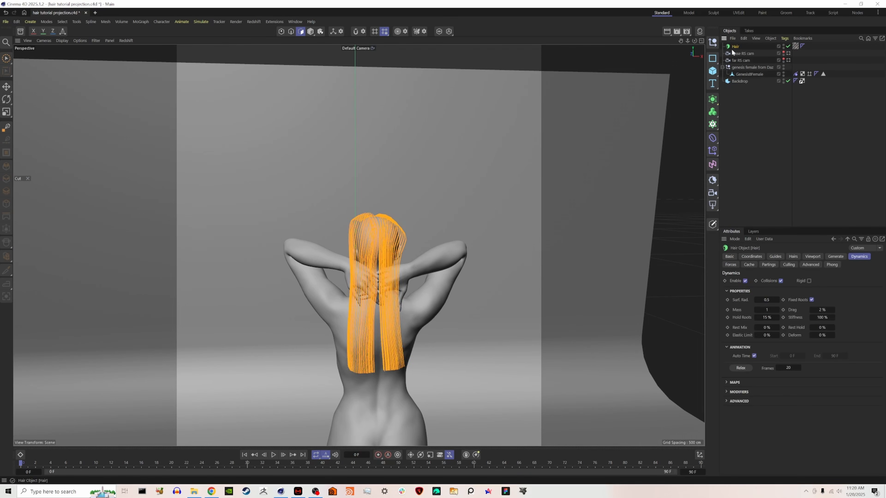
click(743, 369)
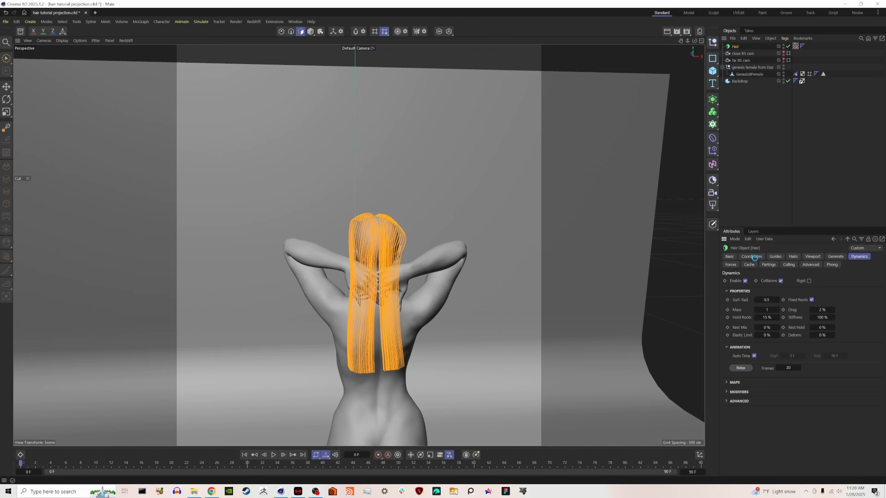
click(771, 141)
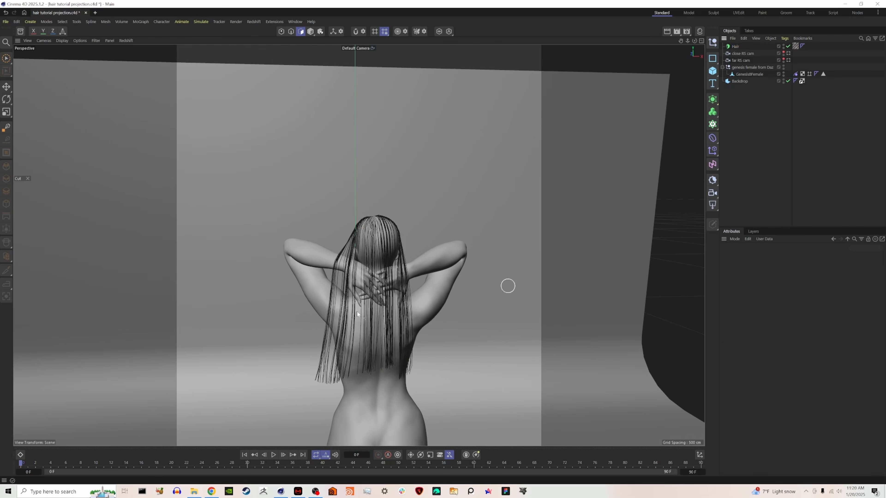
mouse_move(694, 40)
mouse_down()
mouse_move(663, 41)
mouse_move(700, 17)
mouse_move(740, 23)
mouse_move(695, 40)
mouse_up()
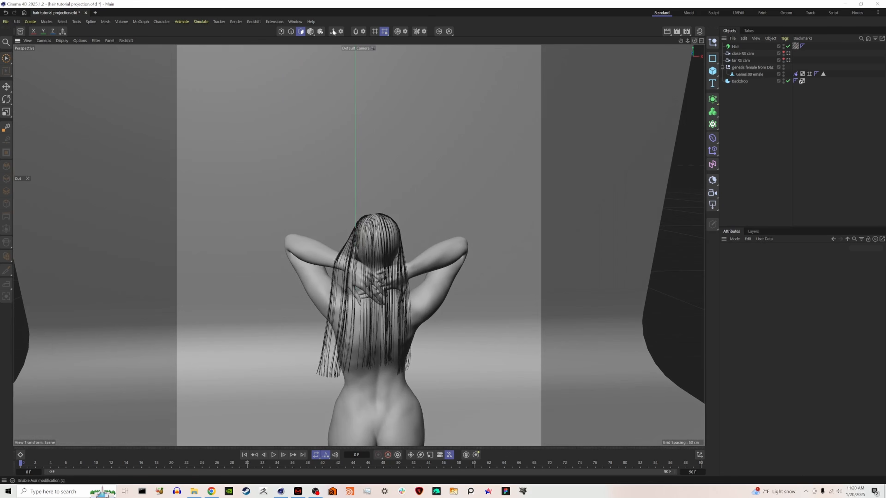
click(201, 22)
mouse_move(224, 175)
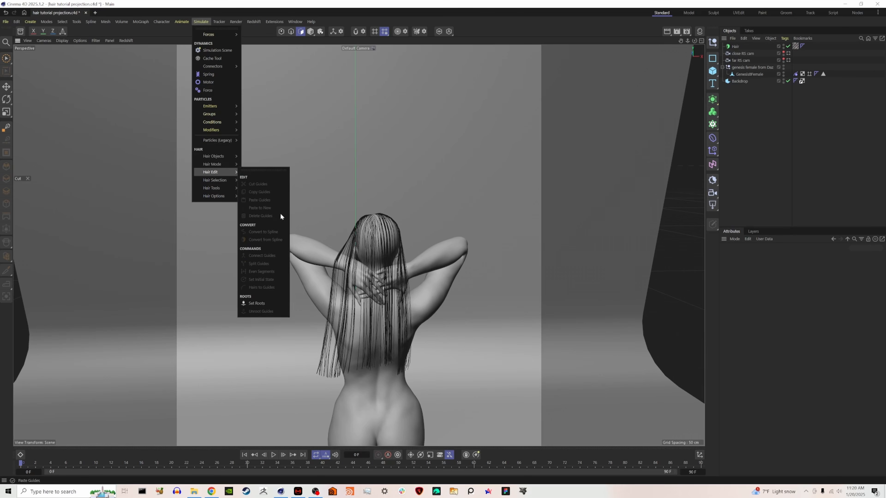
click(749, 57)
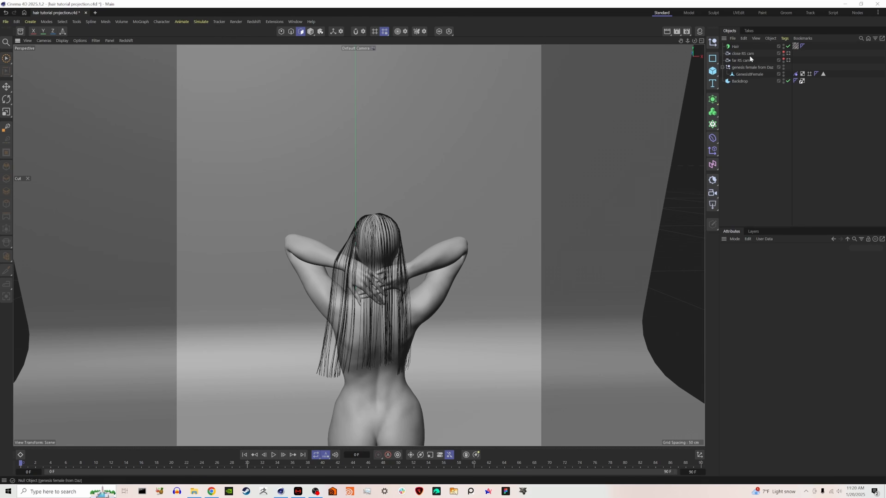
Change the number of guide segments on the Hair object and return to its dynamics settings.
click(736, 47)
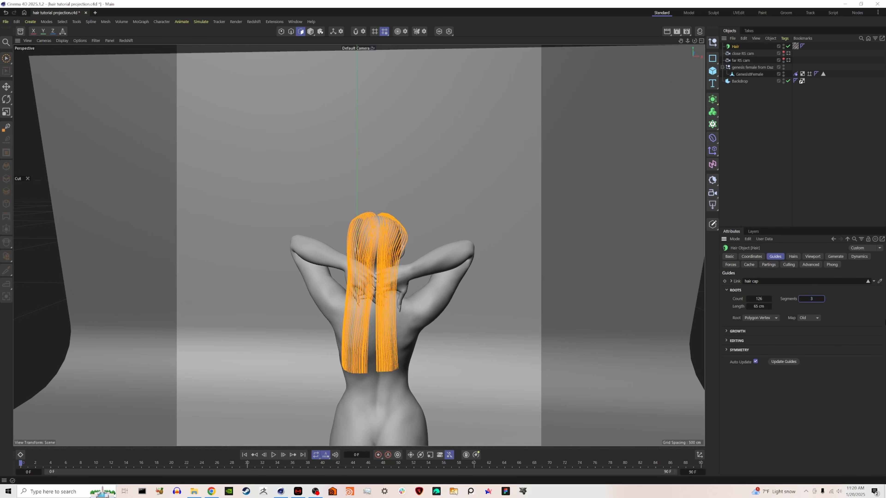
click(859, 256)
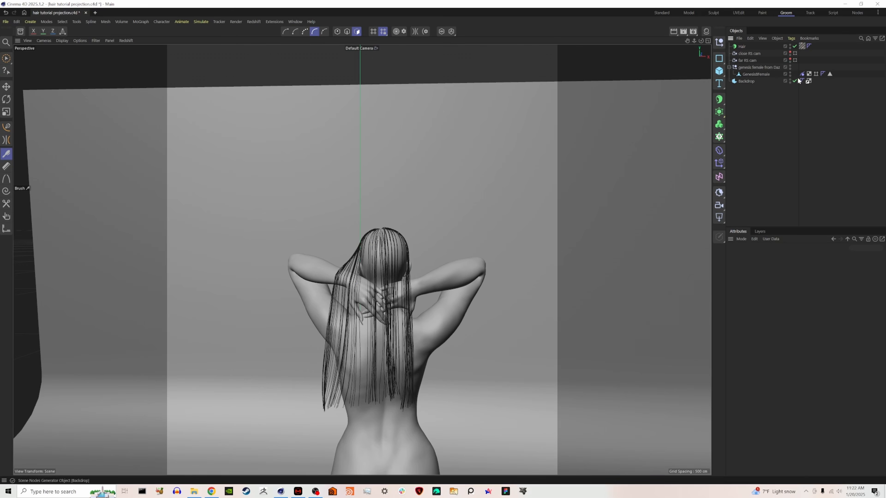
Increase the bounce of the Hair Collider tag on the Genesis8Female mesh.
click(801, 74)
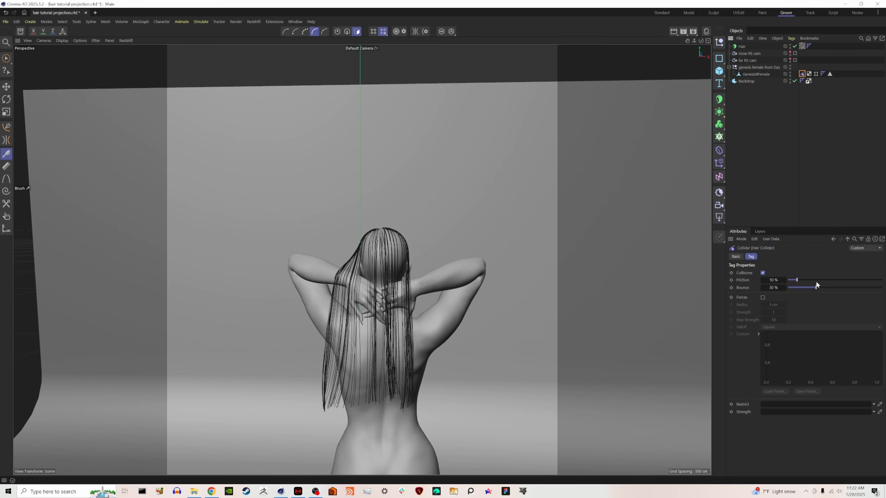
drag(815, 286, 869, 281)
Relax the Hair object over 20 frames and set the relaxed shape as the guides' initial state.
click(747, 47)
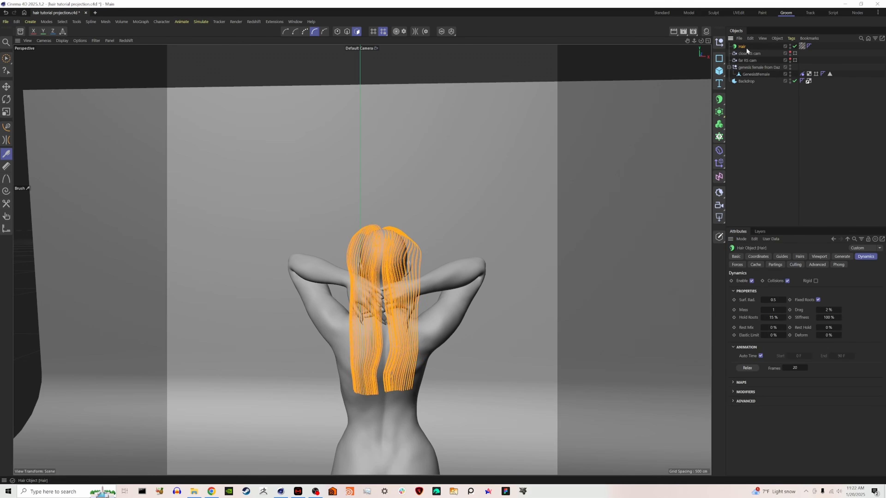
click(746, 369)
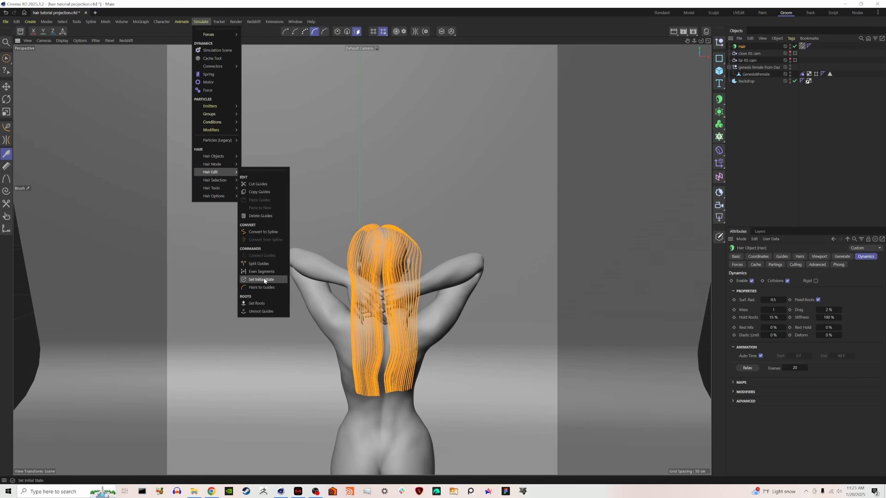
click(264, 279)
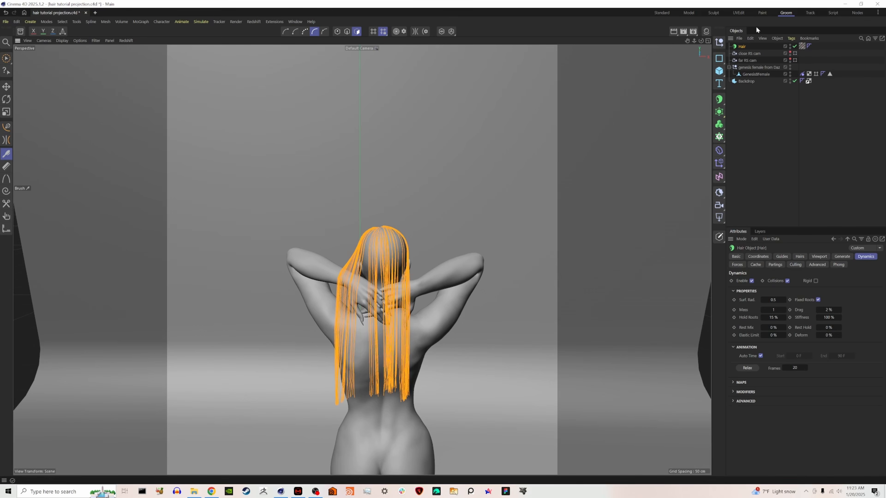
Trim the uneven guide tips at the lower back to an even length with the Cut tool.
mouse_move(701, 41)
mouse_down()
mouse_move(701, 52)
mouse_move(701, 43)
mouse_up()
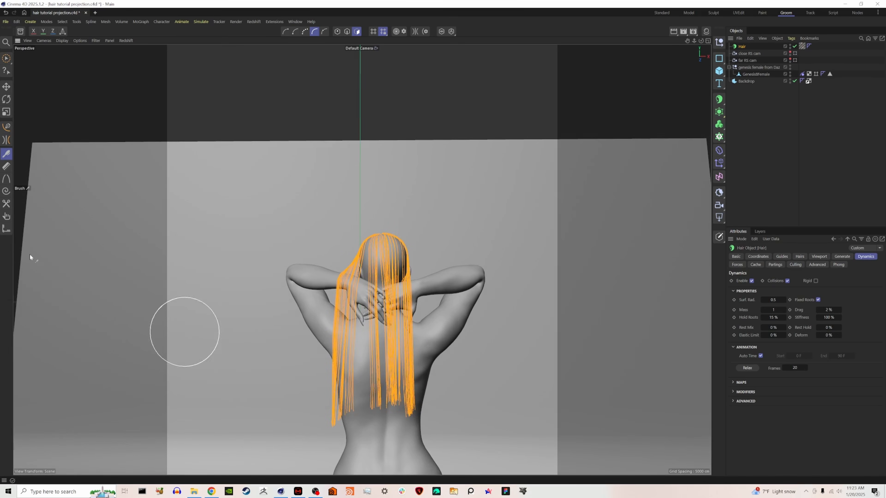
click(7, 204)
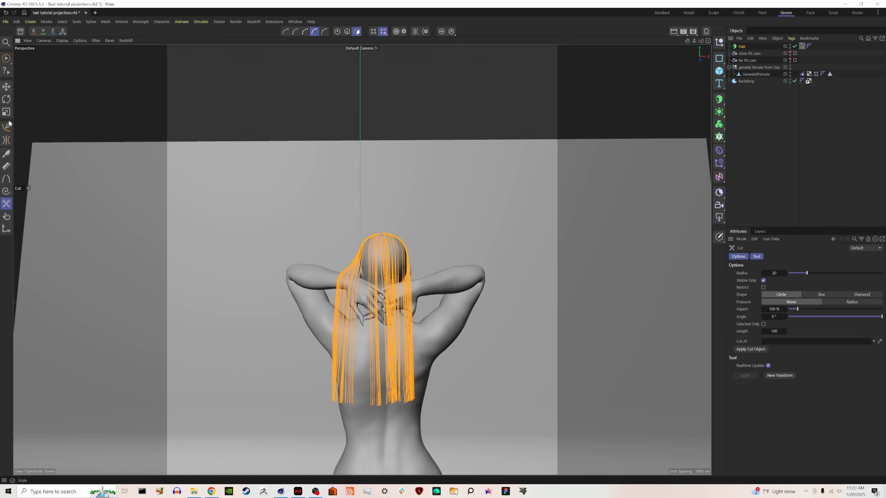
Comb the front guides beside the face around the ear with the Brush tool.
click(7, 156)
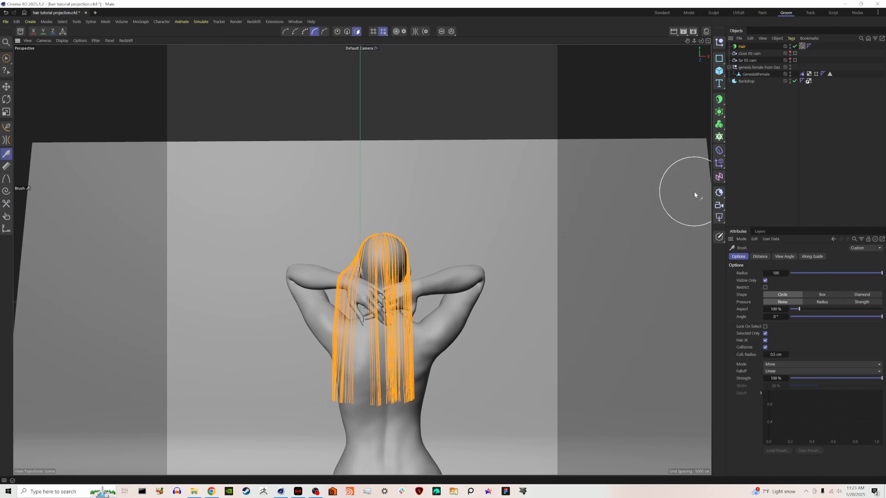
drag(700, 41, 552, 43)
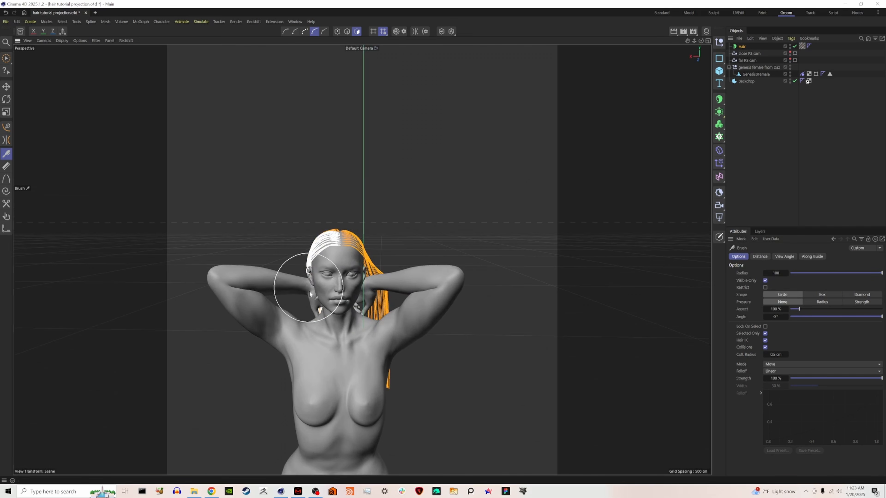
scroll(309, 281, up, 5)
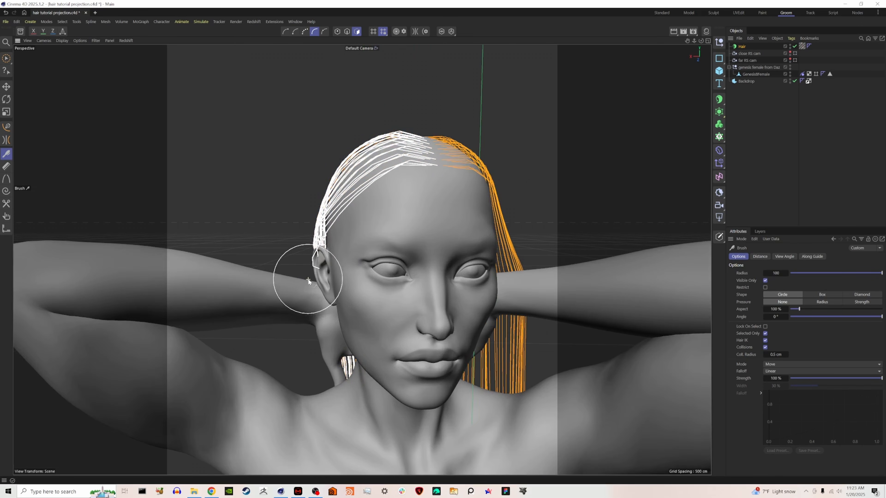
drag(332, 266, 309, 281)
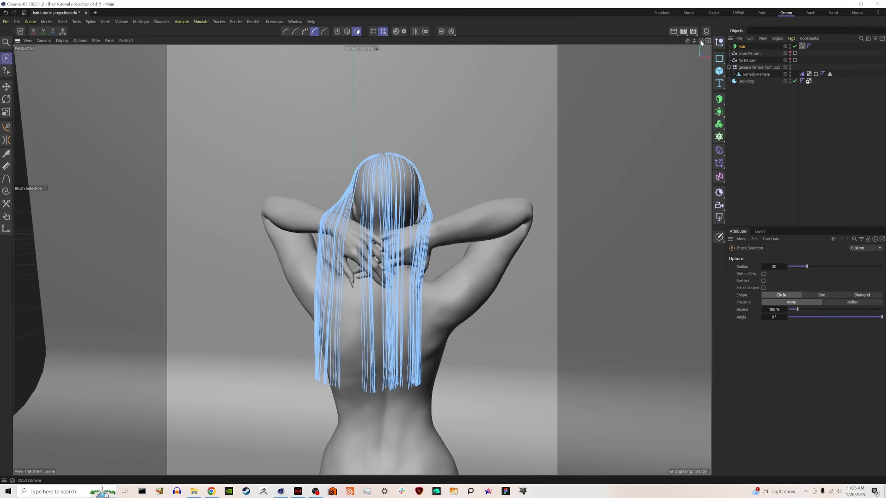
Disable dynamics on the Hair object.
drag(701, 40, 849, 41)
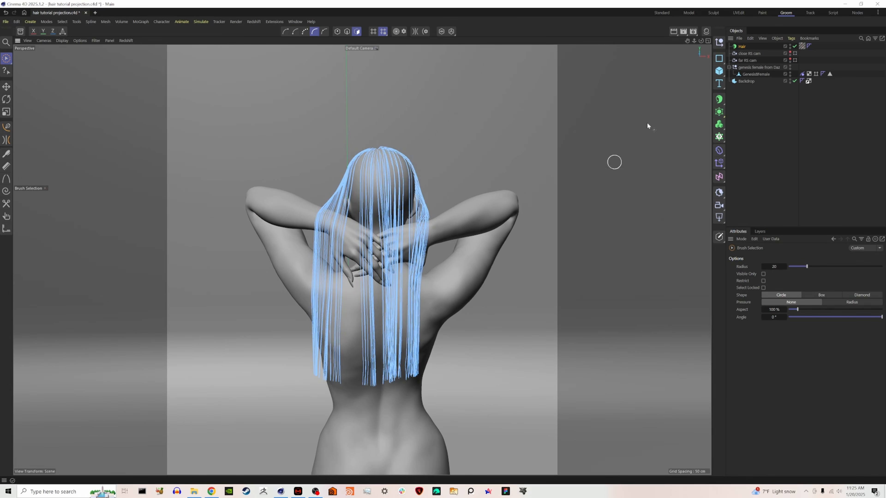
drag(702, 41, 708, 42)
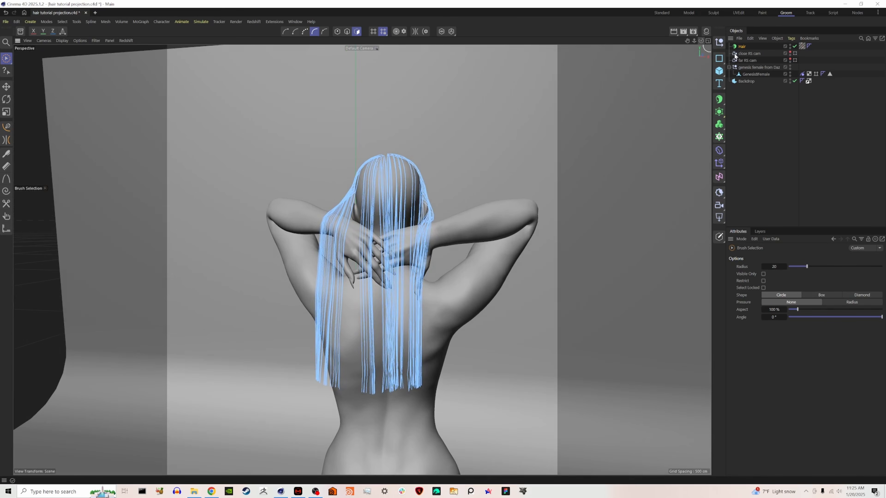
click(742, 47)
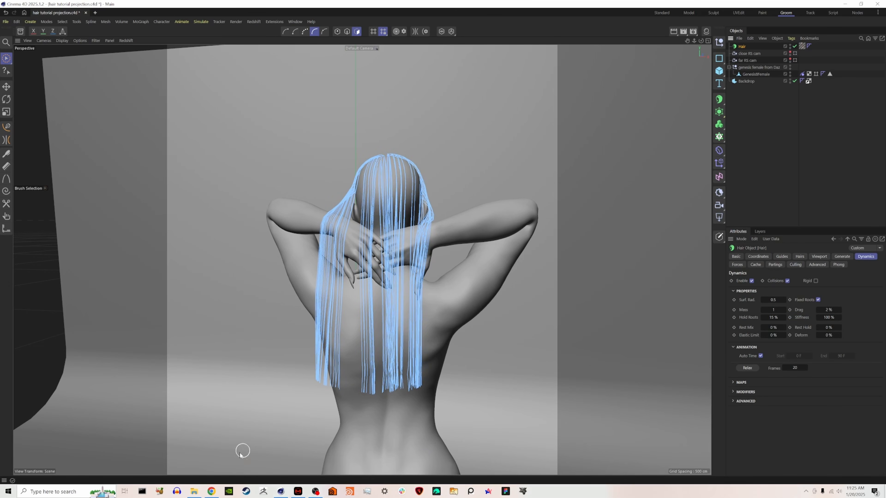
click(211, 491)
click(280, 492)
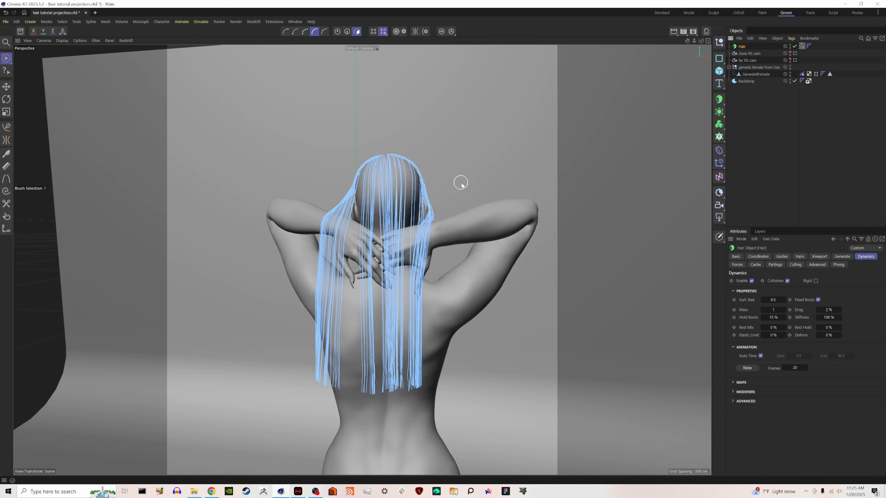
click(751, 281)
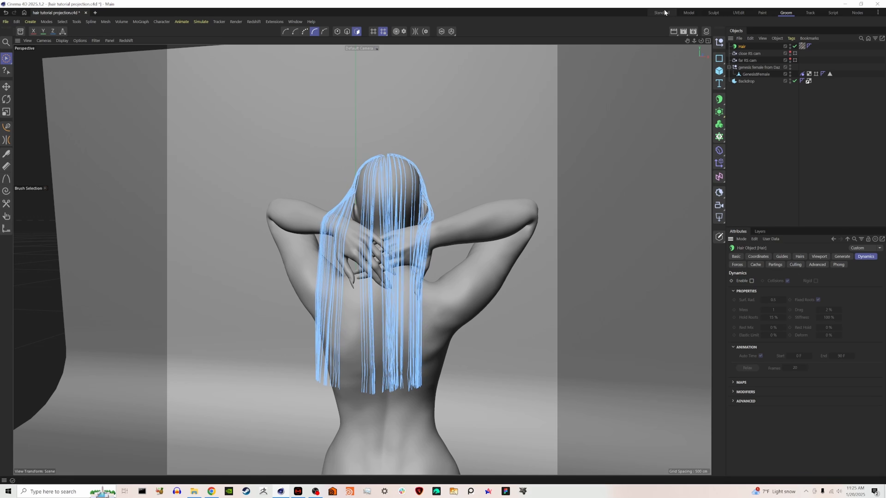
Set the Brush radius to 80 and comb the guides on both sides of the back into loose waves with flicked tips.
click(6, 153)
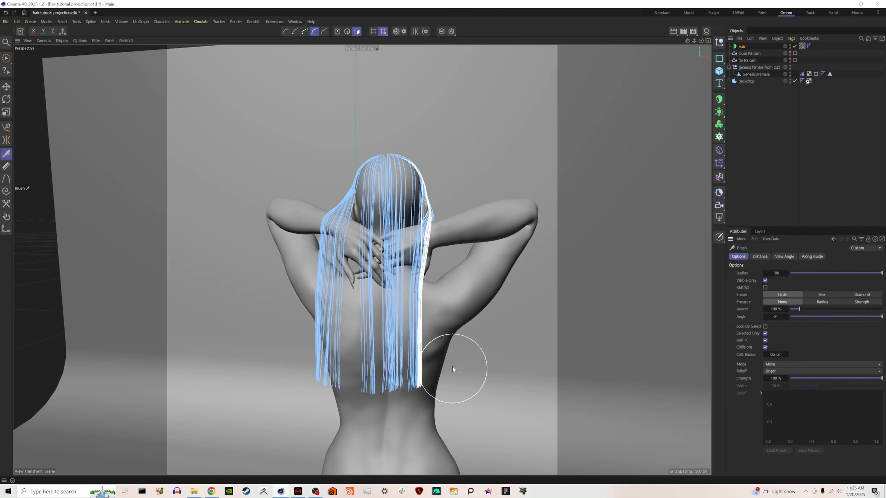
drag(879, 277, 871, 274)
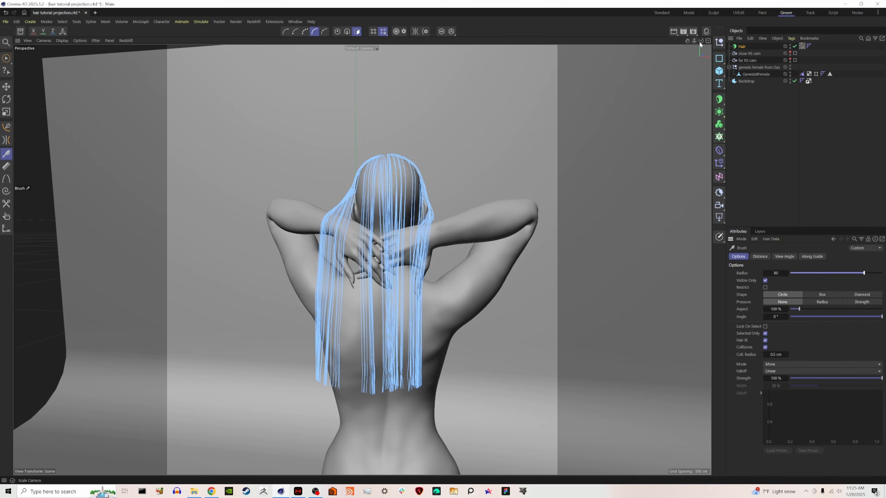
drag(701, 41, 708, 41)
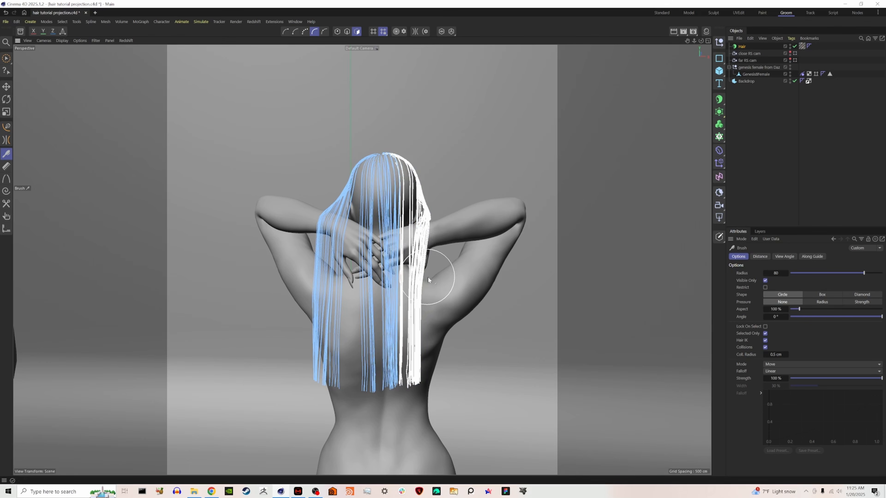
mouse_move(428, 276)
mouse_down()
mouse_move(438, 352)
mouse_move(429, 322)
mouse_move(437, 345)
mouse_move(432, 384)
mouse_move(457, 392)
mouse_move(447, 393)
mouse_move(470, 369)
mouse_move(423, 276)
mouse_move(403, 282)
mouse_move(392, 353)
mouse_up()
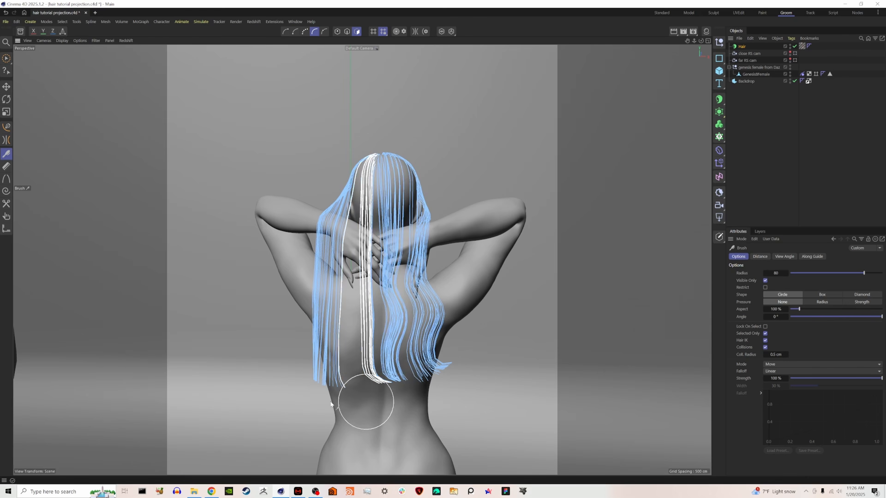
drag(313, 399, 283, 299)
drag(439, 274, 441, 244)
drag(317, 283, 347, 288)
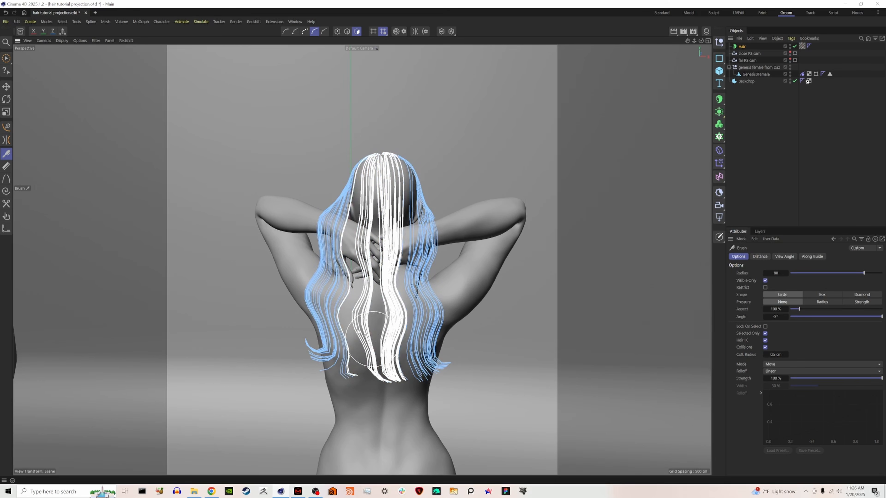
Brush-select guides at the middle of the back, and comb the lower hair into fuller waves with outward-flicked tips.
click(6, 59)
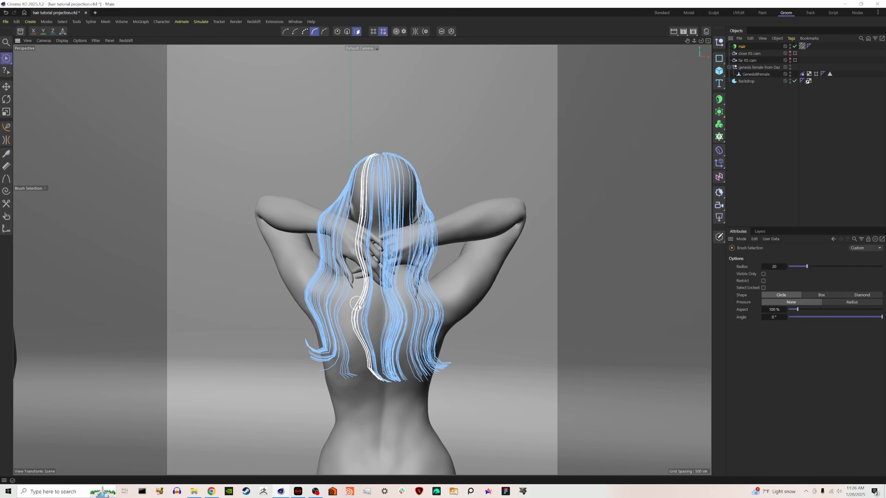
drag(362, 217, 370, 223)
click(5, 154)
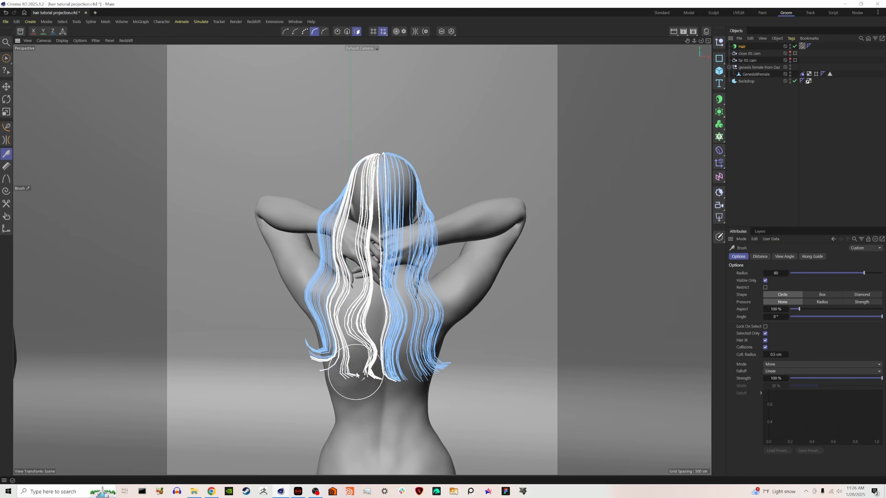
mouse_move(388, 352)
mouse_down()
mouse_move(440, 355)
mouse_move(463, 345)
mouse_up()
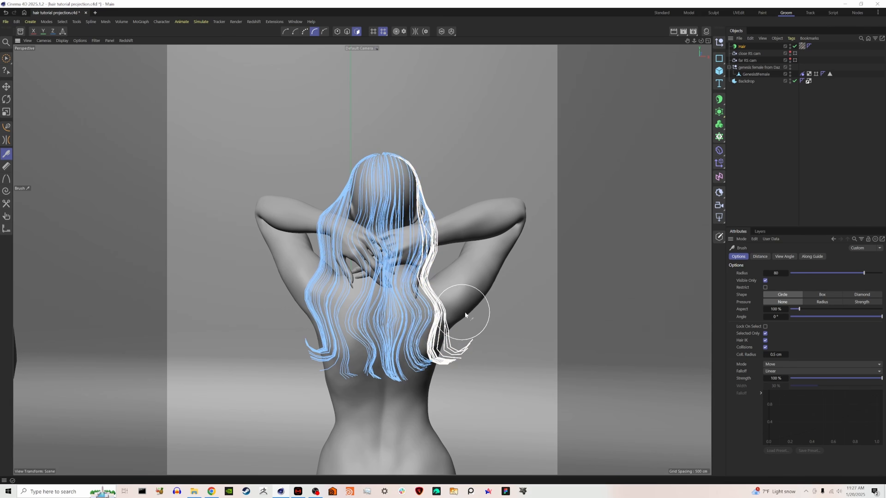
Comb the outer guides at the back, then brush-select a strand group on the opposite side and comb its lower tips.
drag(431, 245, 438, 241)
click(6, 59)
mouse_move(316, 263)
mouse_down()
mouse_move(328, 260)
mouse_move(293, 251)
mouse_move(350, 246)
mouse_up()
click(6, 154)
click(6, 59)
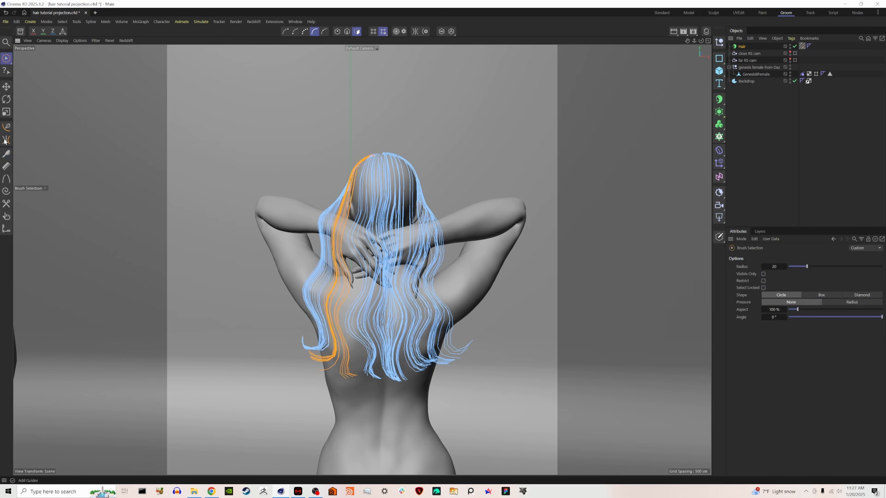
click(6, 154)
drag(330, 397, 339, 394)
click(6, 58)
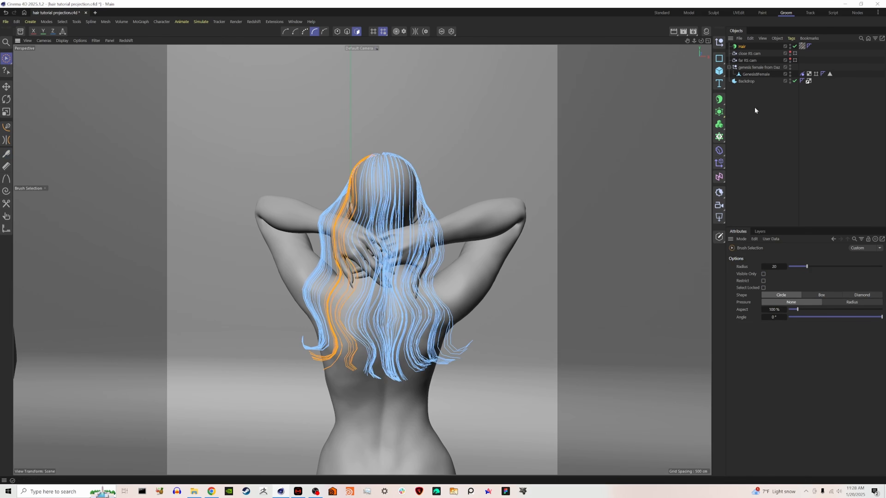
Comb the long guides from both profile sides with the Brush tool so the lower hair follows the back.
drag(701, 41, 635, 42)
alt+drag(362, 259, 331, 243)
mouse_move(701, 41)
mouse_down()
mouse_move(750, 39)
mouse_move(696, 38)
mouse_up()
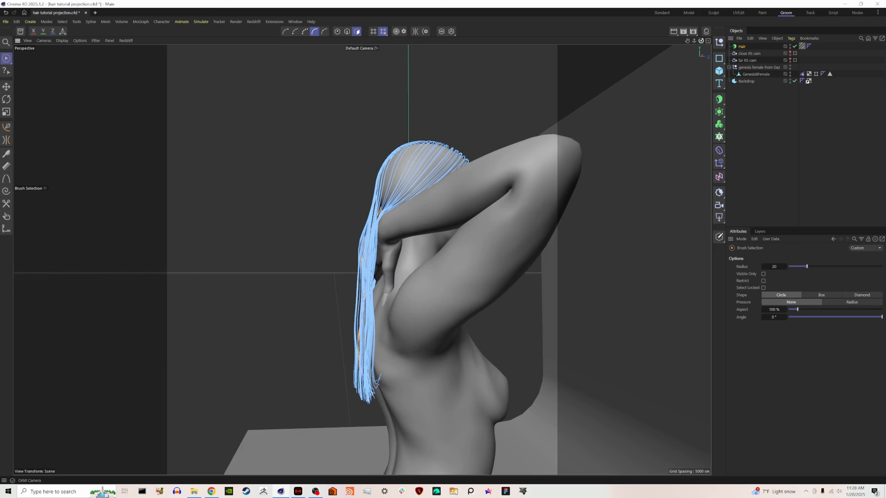
click(6, 153)
mouse_move(370, 346)
mouse_down()
mouse_move(359, 287)
mouse_move(381, 260)
mouse_move(380, 386)
mouse_up()
mouse_move(701, 40)
mouse_down()
mouse_move(750, 40)
mouse_move(695, 39)
mouse_up()
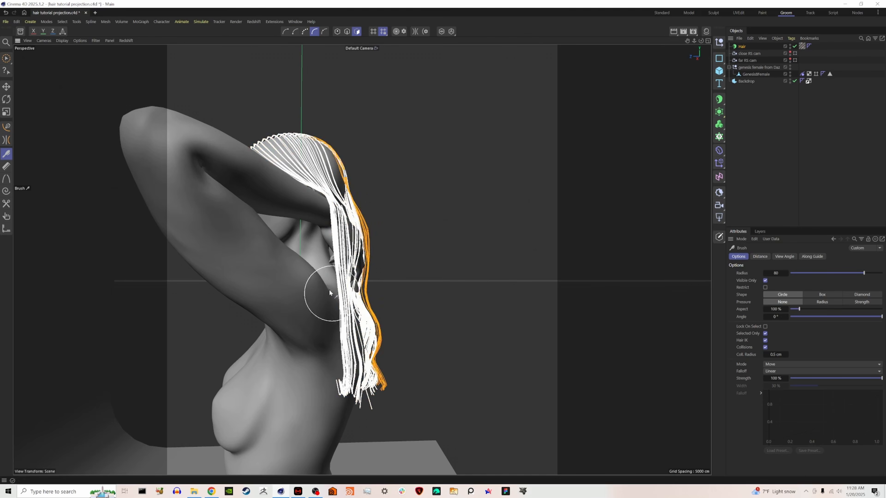
drag(331, 293, 326, 267)
drag(701, 41, 683, 41)
mouse_move(370, 329)
mouse_down()
mouse_move(389, 313)
mouse_move(362, 176)
mouse_up()
mouse_move(415, 250)
alt+mouse_down()
mouse_move(390, 251)
mouse_move(340, 278)
mouse_move(321, 265)
alt+mouse_up()
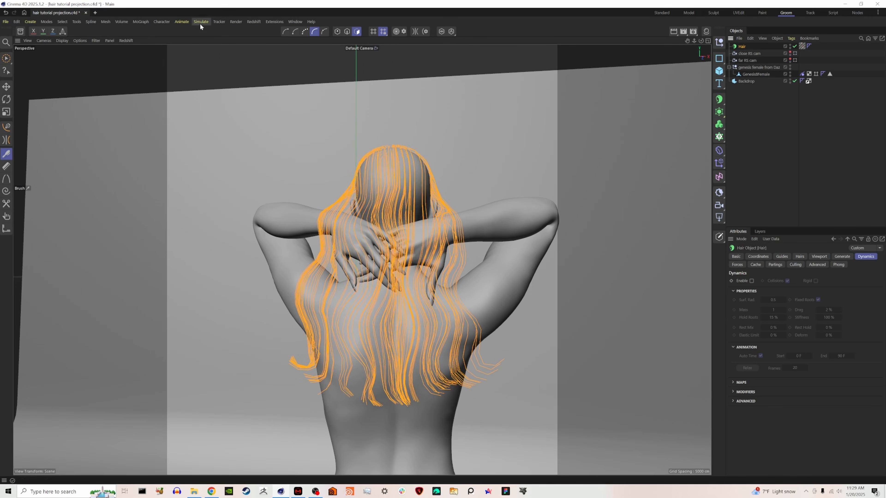
Set the combed guides as the hair's initial state and deselect the Hair object.
click(201, 23)
mouse_move(219, 172)
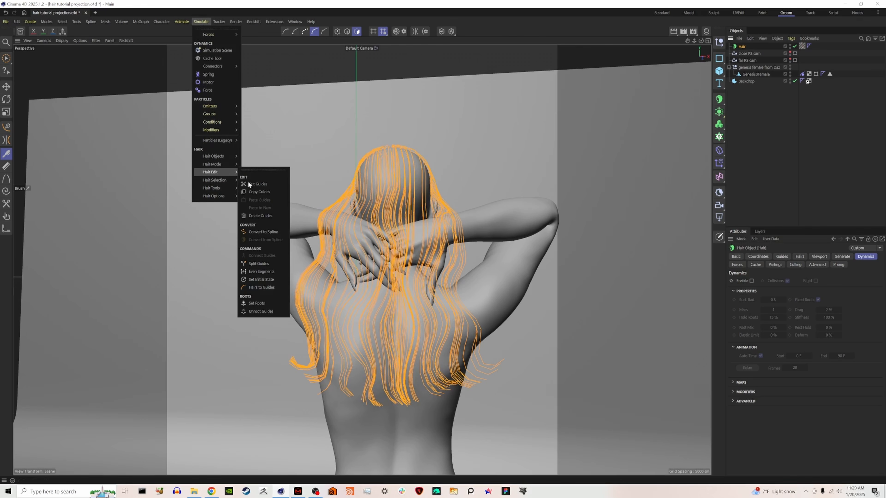
click(265, 275)
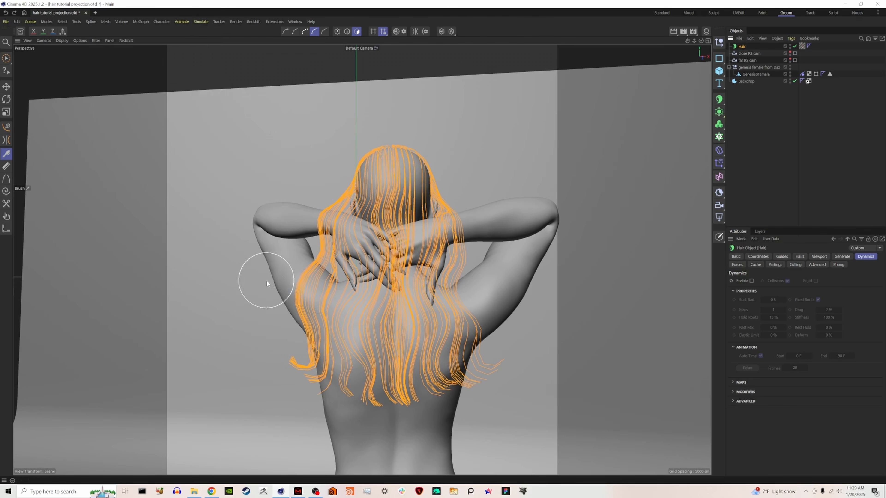
click(791, 131)
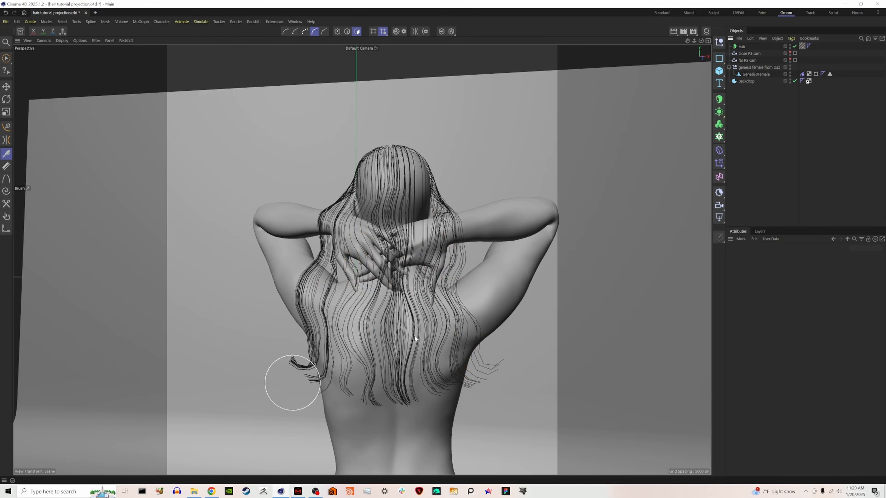
Look through the close RS cam and display its object properties.
scroll(429, 398, up, 4)
scroll(430, 398, down, 7)
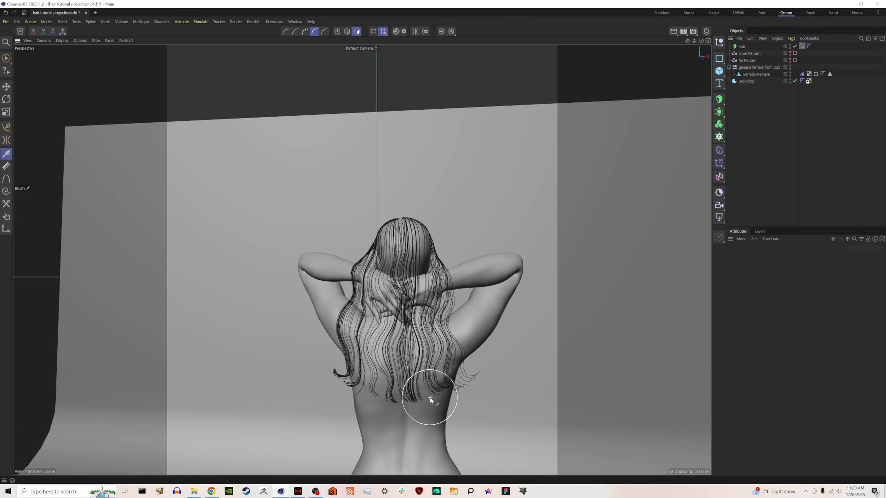
scroll(430, 399, up, 2)
scroll(430, 397, down, 4)
scroll(440, 389, up, 3)
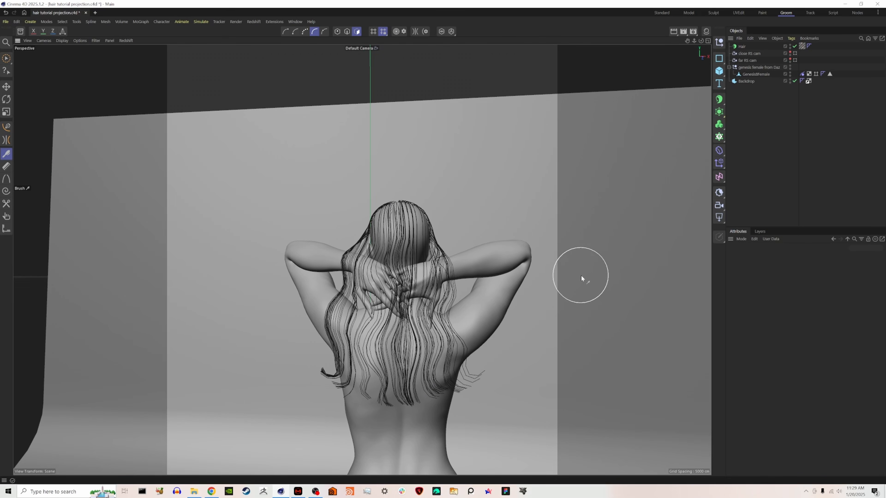
click(796, 54)
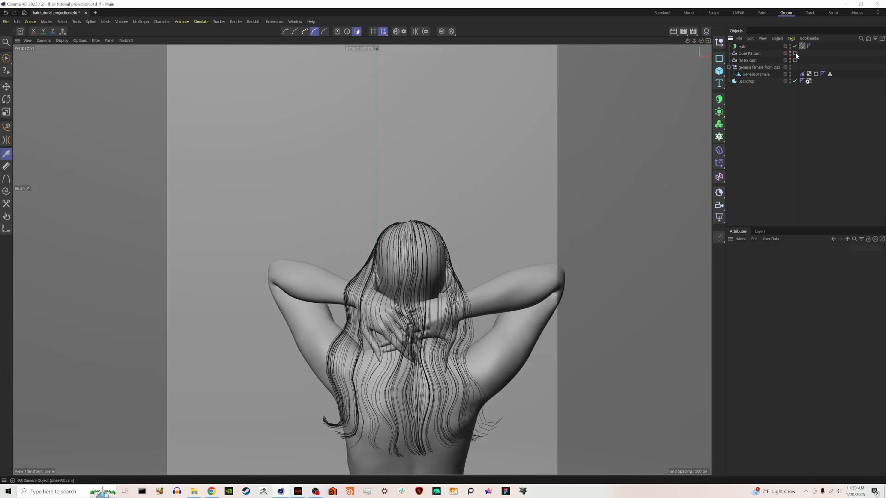
click(750, 53)
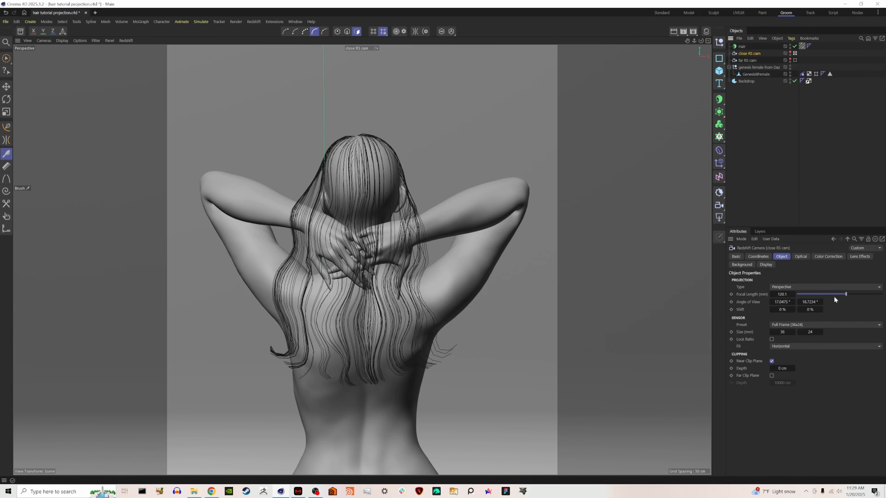
Check the effects in the Redshift render settings, including Hair Render, and close the settings.
click(236, 21)
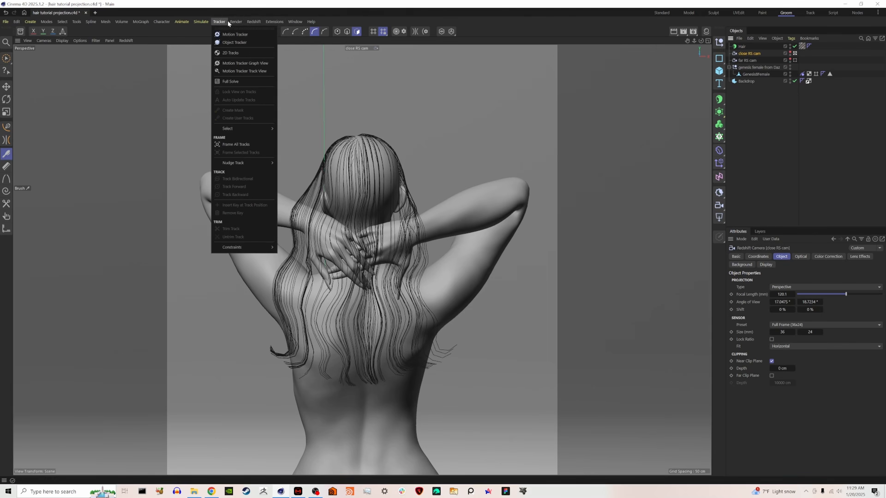
click(306, 192)
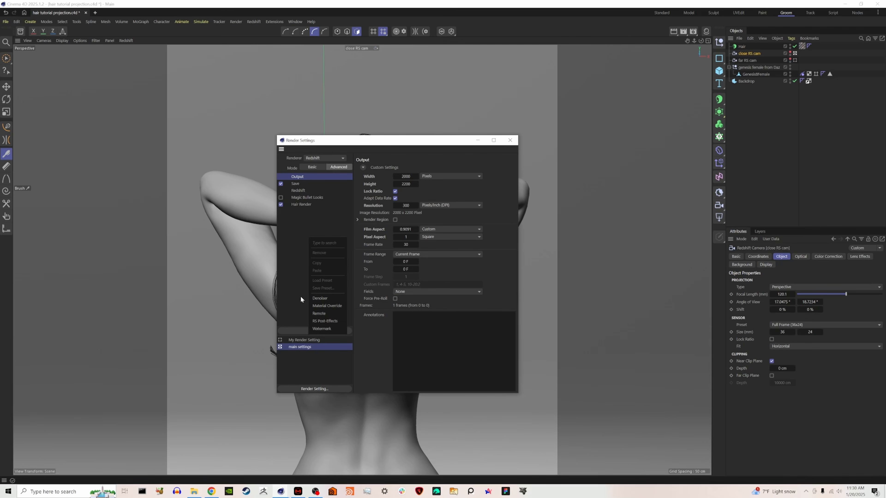
click(292, 219)
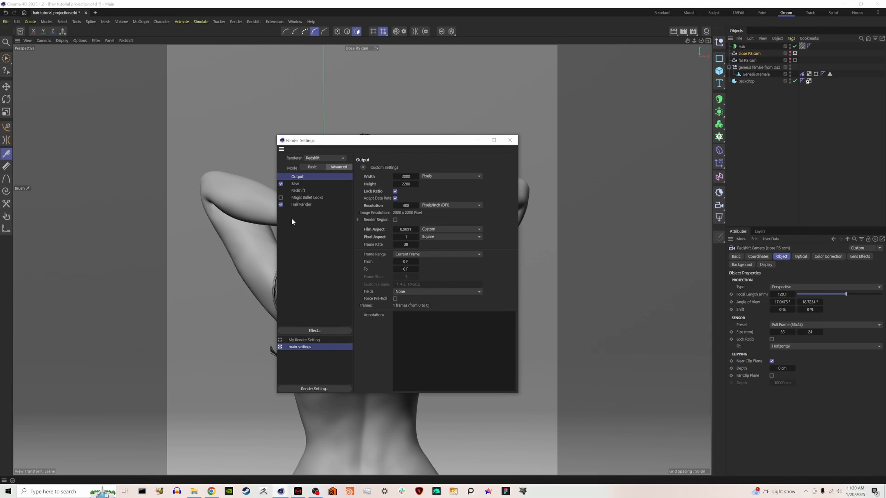
right_click(303, 227)
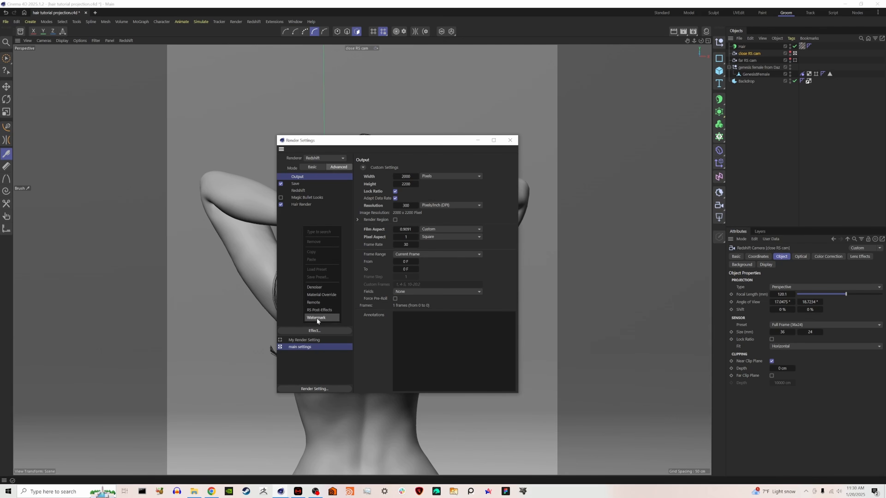
click(293, 258)
click(510, 140)
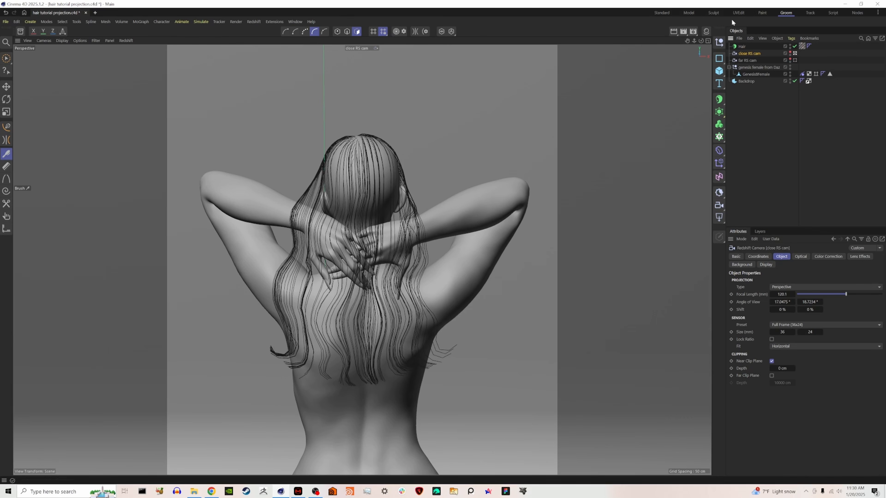
Switch to the Standard layout and add the HDRI hdr-light-studio_08.exr from the Asset Browser as a Redshift dome light.
click(662, 13)
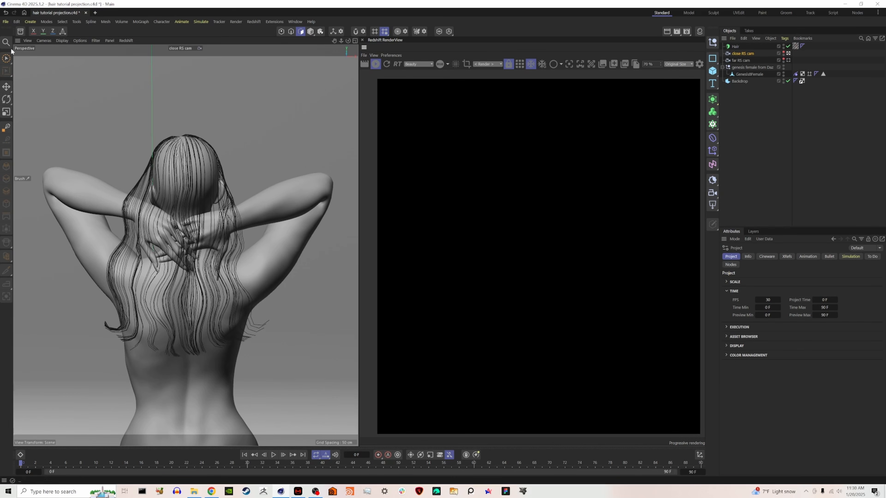
click(20, 32)
click(33, 154)
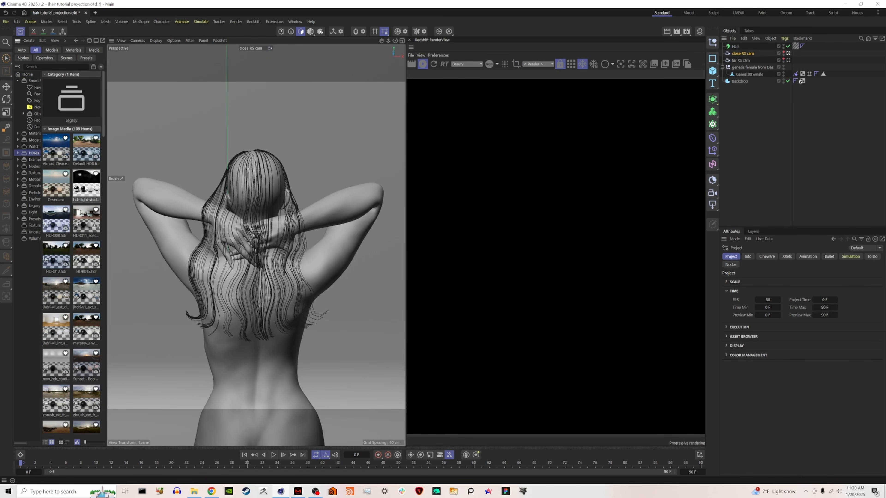
scroll(89, 192, down, 5)
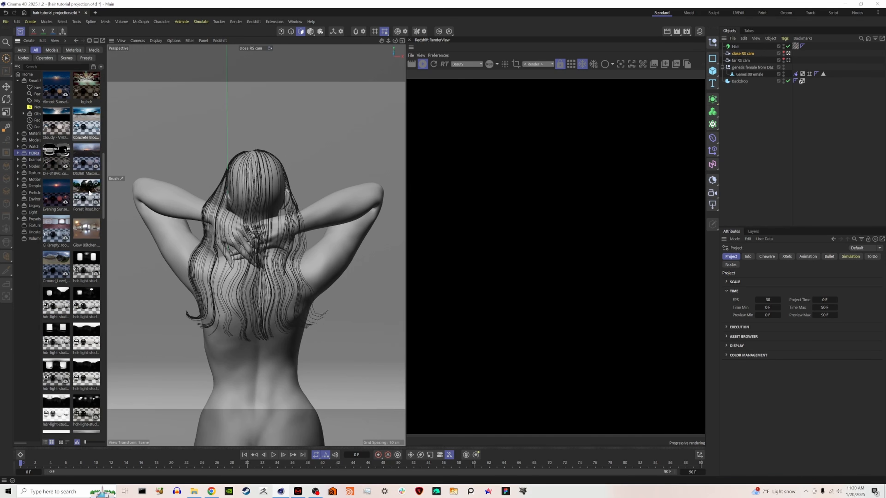
scroll(89, 192, down, 1)
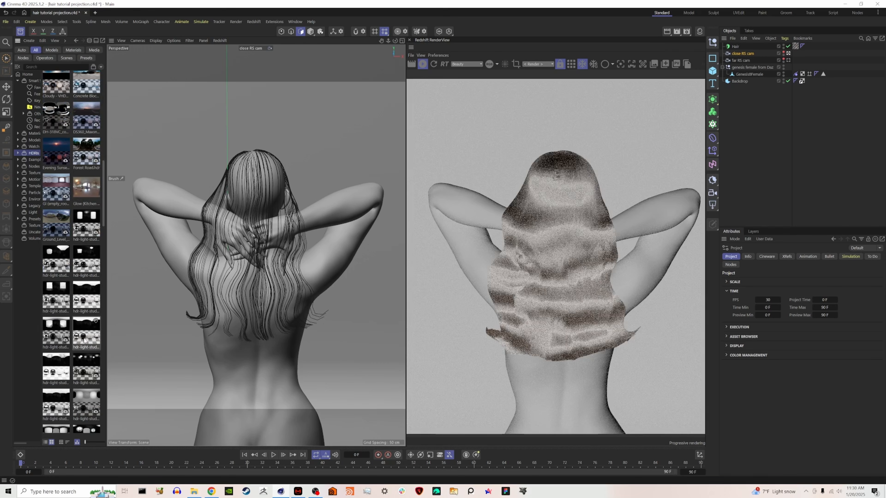
drag(85, 338, 790, 143)
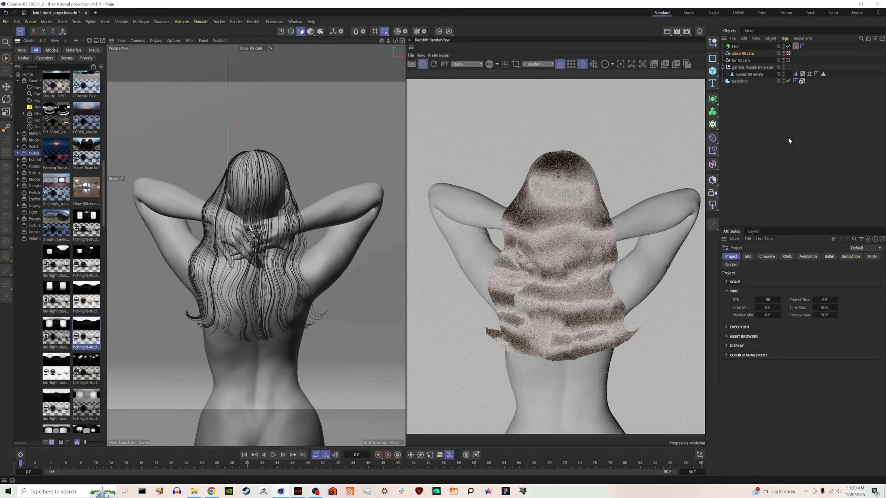
click(21, 31)
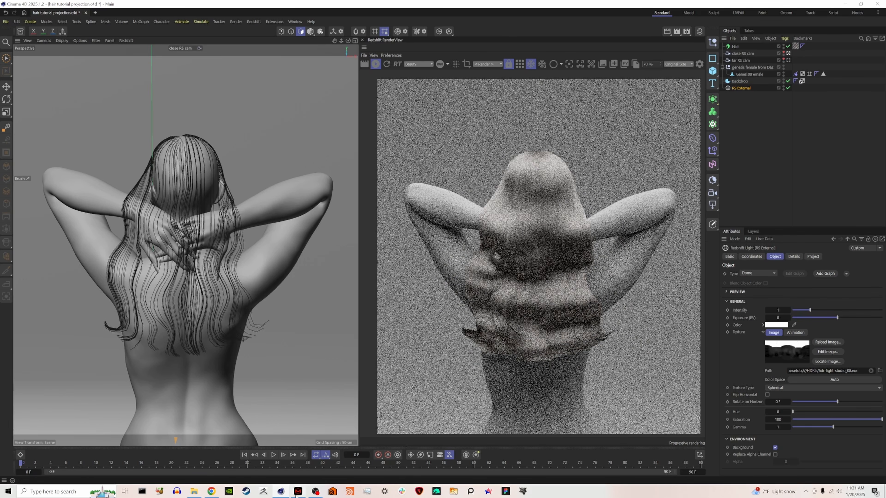
Switch to Chrome to examine the blonde wavy hair reference on Pinterest, and return to Cinema 4D.
click(211, 492)
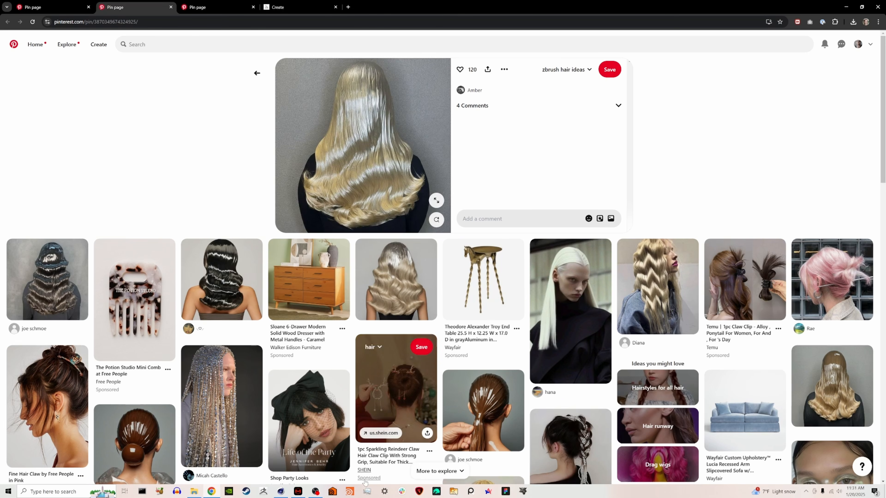
click(314, 492)
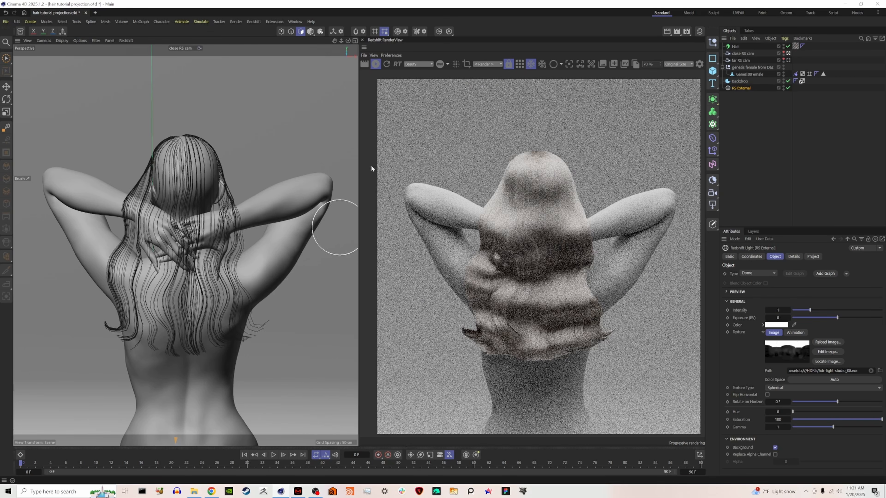
Enable a render region in the Redshift RenderView and fit it around the flicked hair tips beside the arm.
click(466, 64)
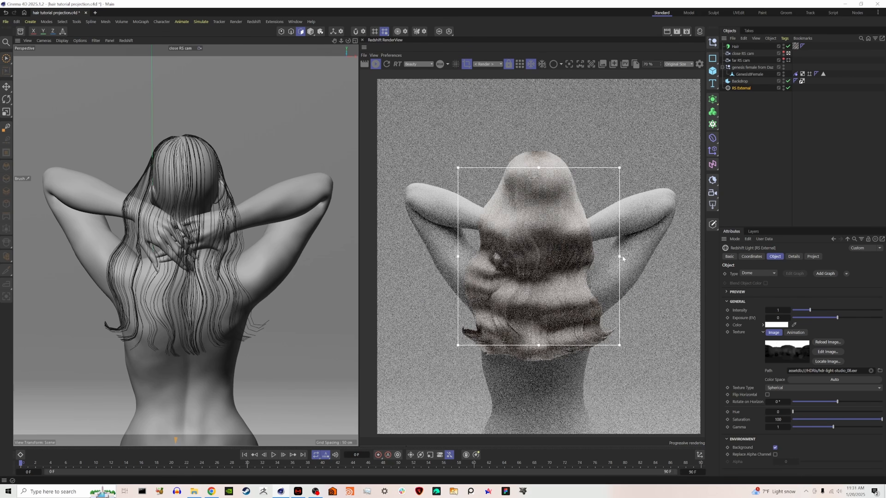
drag(620, 257, 616, 321)
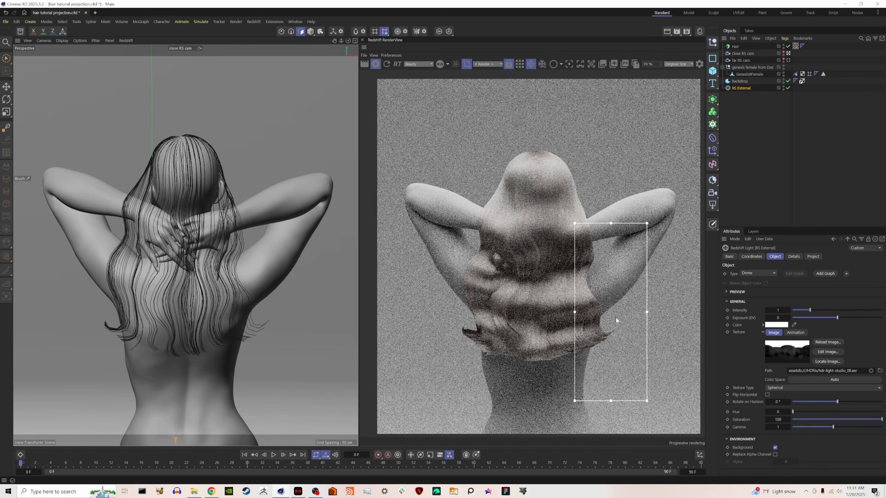
drag(614, 224, 614, 291)
drag(606, 374, 587, 340)
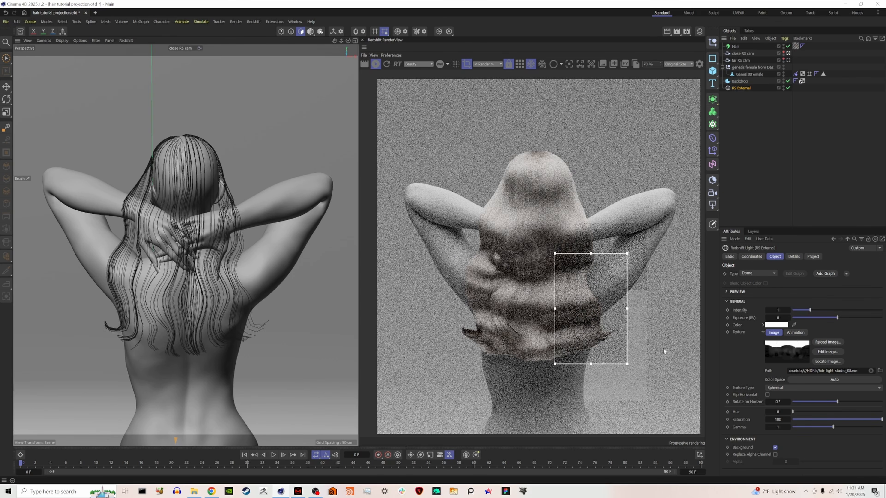
scroll(663, 348, up, 3)
Set the hair material's thickness to 0.02 cm at the root and 0.005 cm at the tip.
click(735, 46)
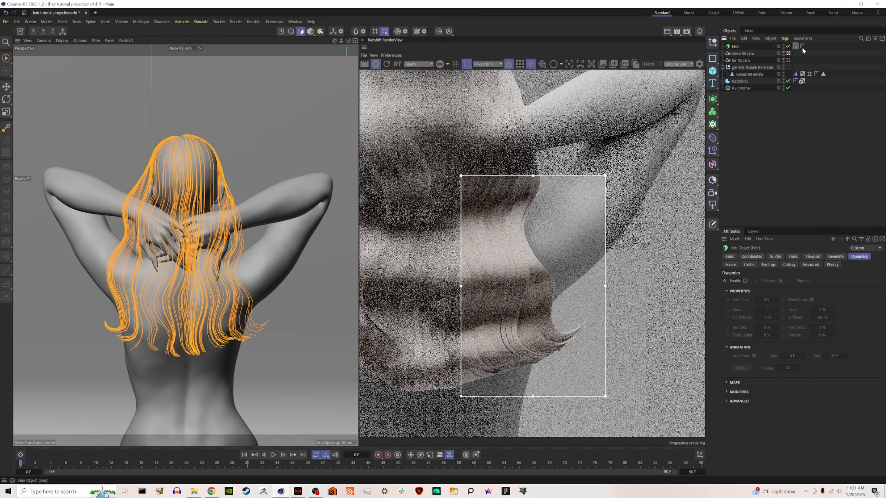
click(793, 256)
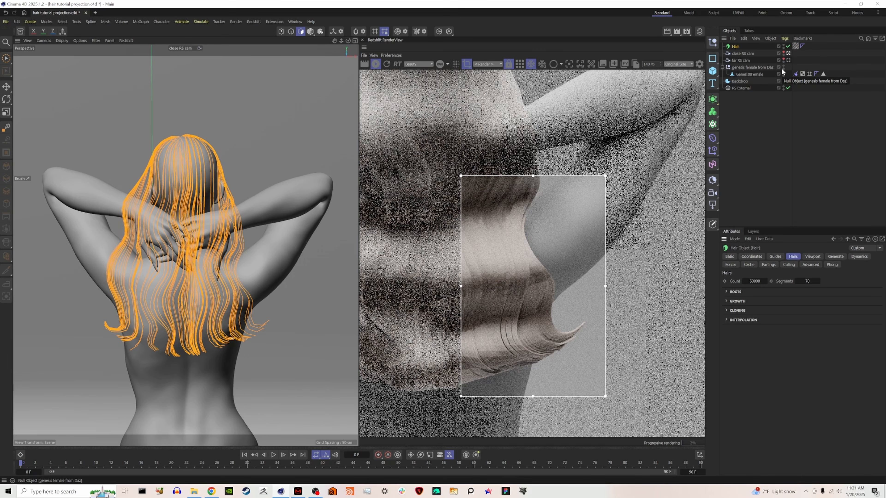
click(796, 47)
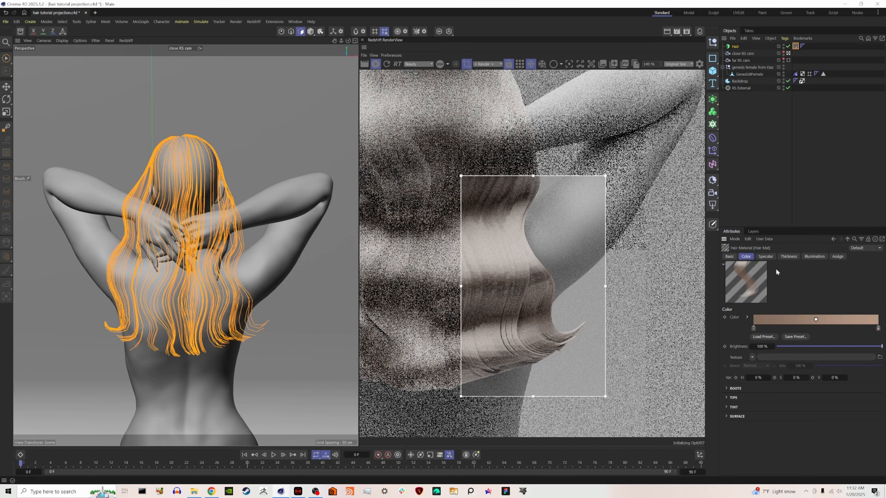
click(789, 257)
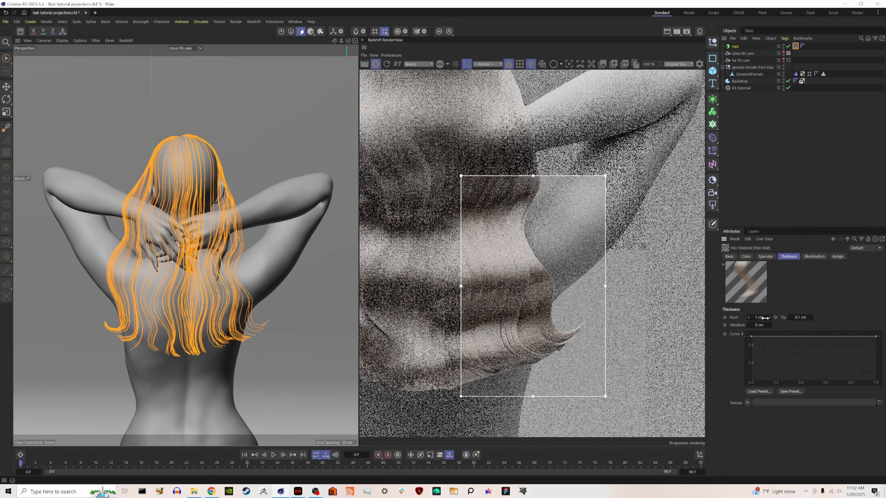
key(BackSpace)
text(.02)
key(Return)
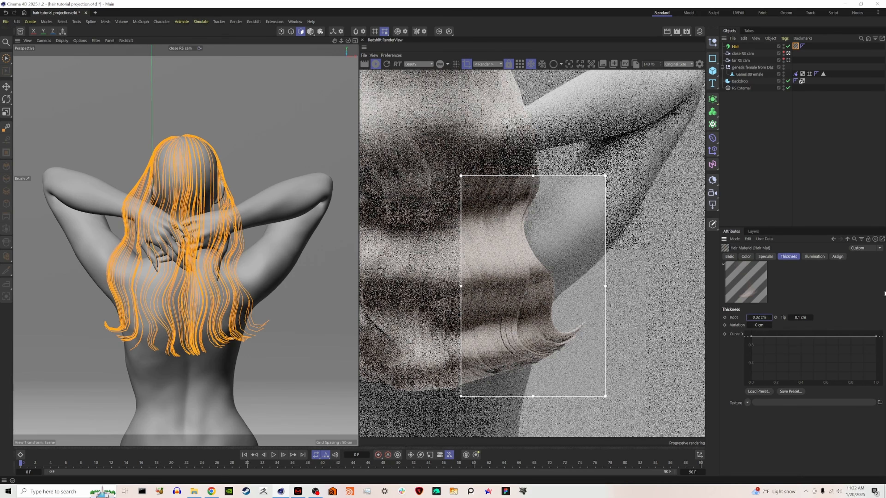
click(800, 318)
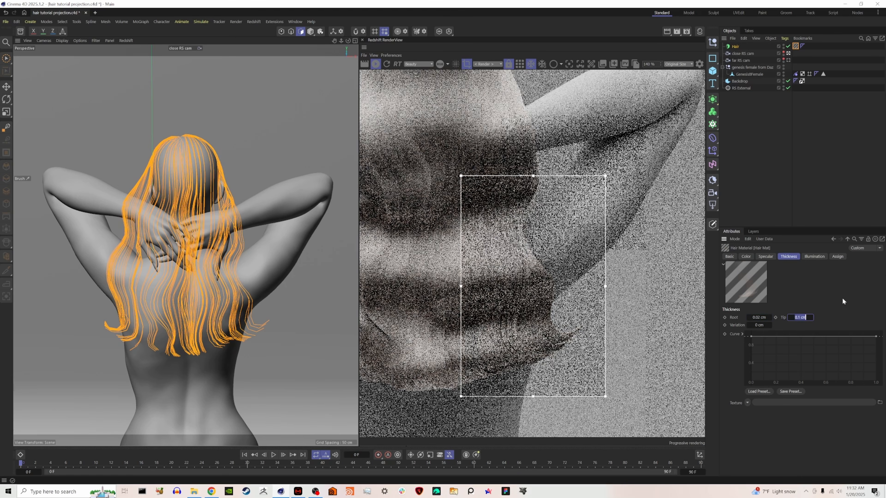
text(.005)
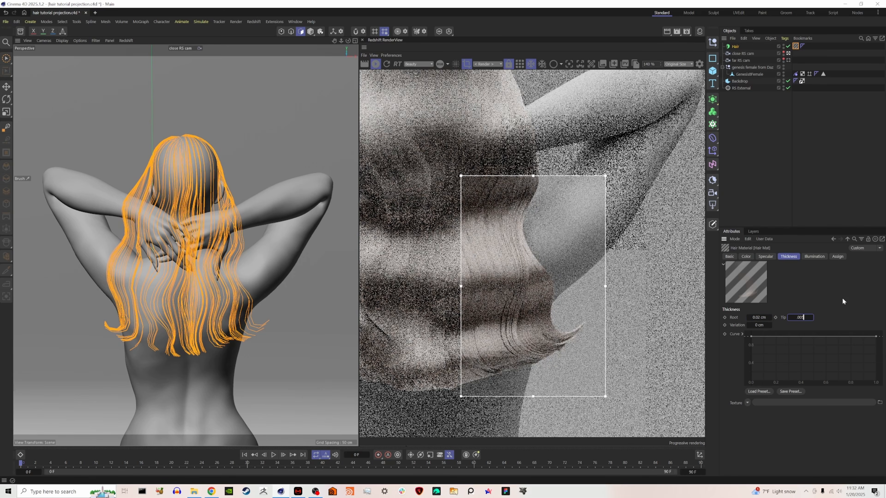
key(Return)
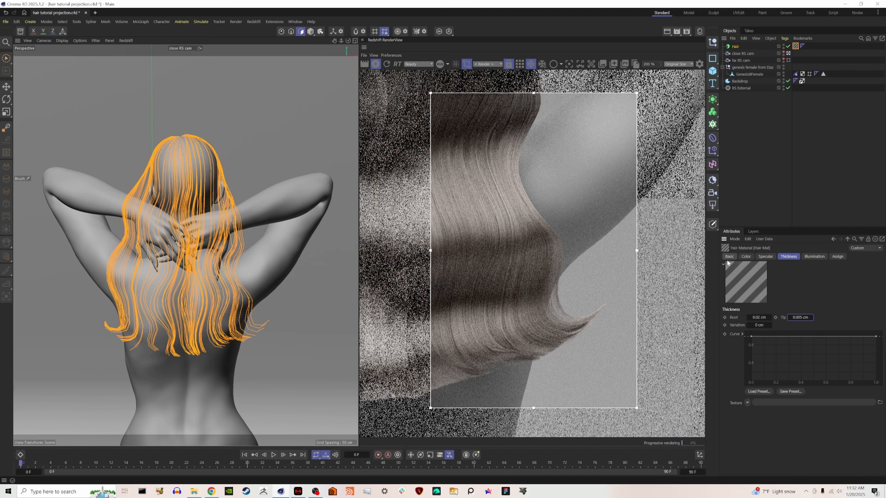
Enable the Length, Clump and Frizz channels in the hair material.
click(729, 258)
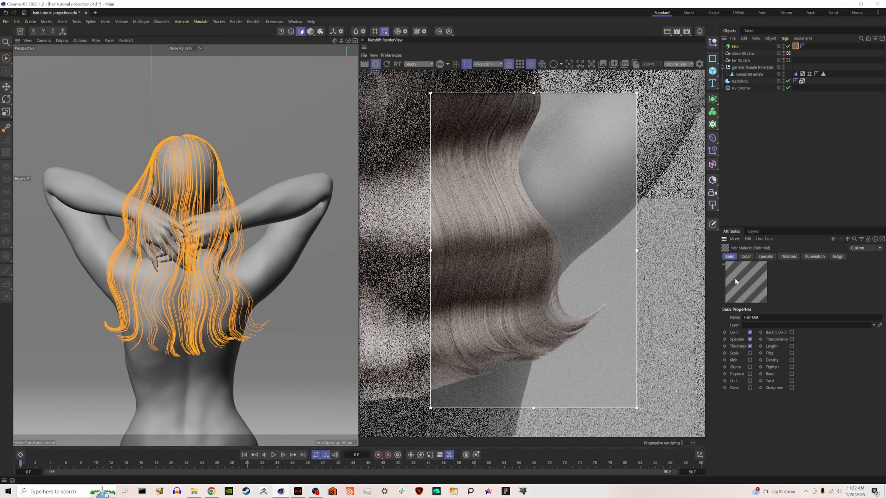
click(791, 345)
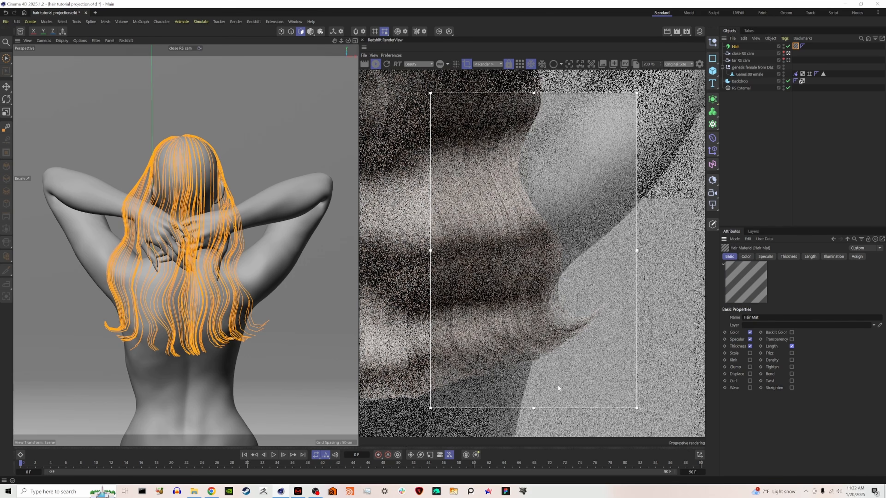
click(750, 367)
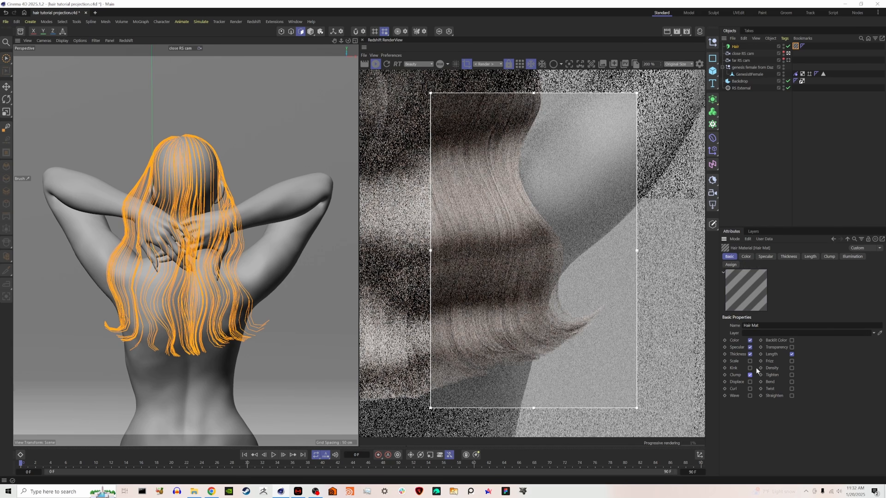
click(791, 361)
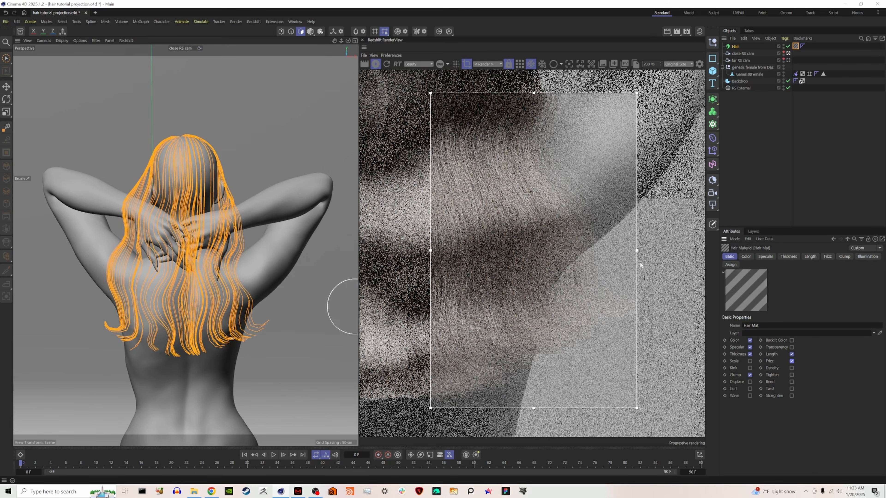
Reduce the hair material's Frizz to 3% with an Amount of 5%.
click(827, 256)
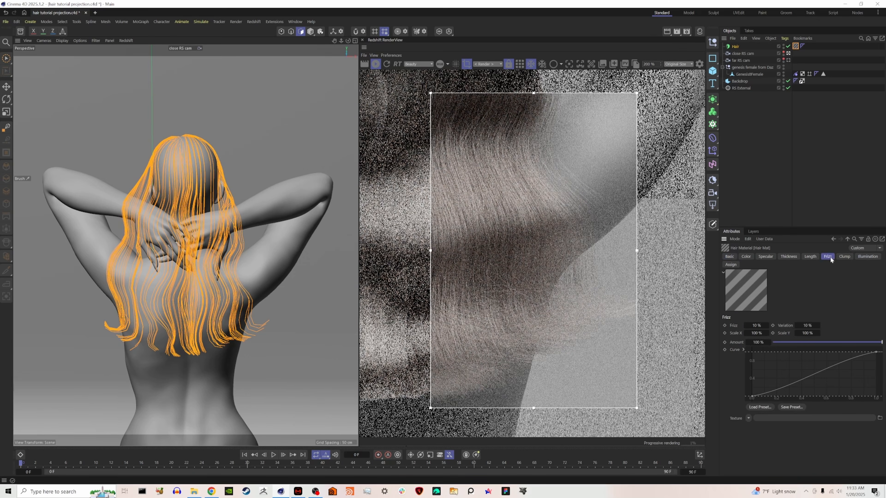
click(762, 326)
key(Return)
click(761, 343)
text(5)
key(Return)
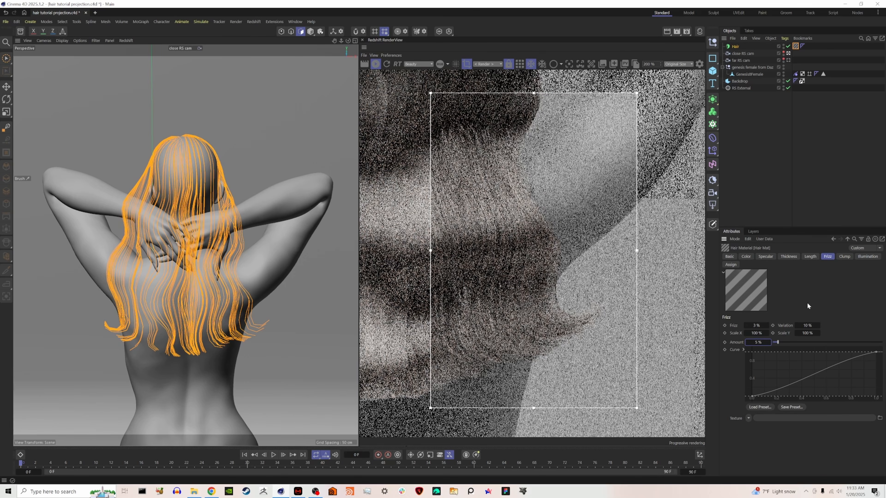
Set the hair material's clump Radius to 1 cm, the radius Variation to 50 cm and Clump to 5%.
click(843, 257)
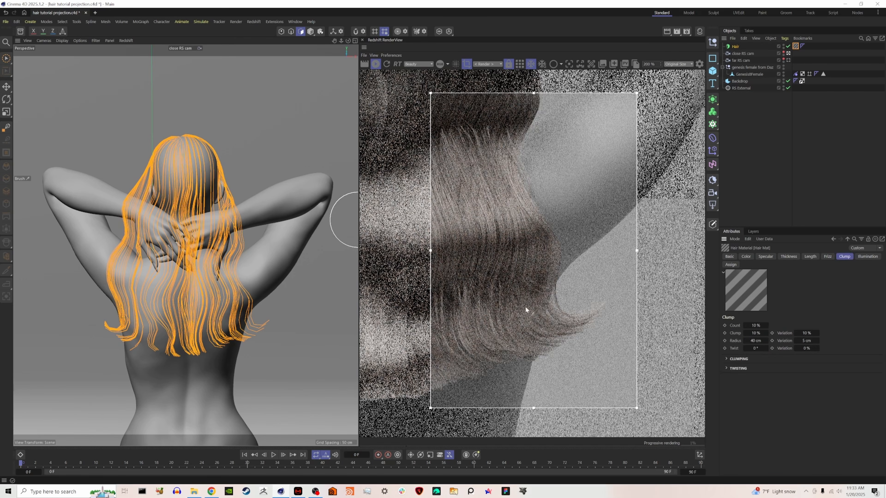
click(756, 341)
text(1)
click(807, 341)
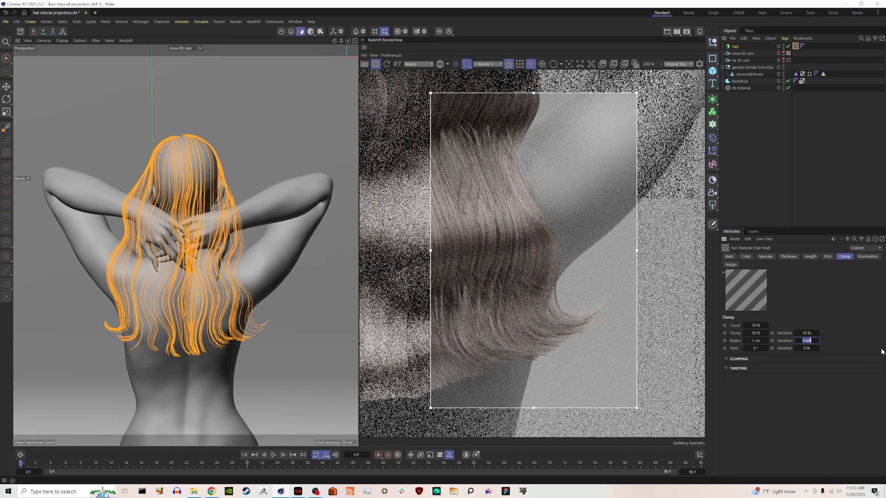
text(50)
key(Return)
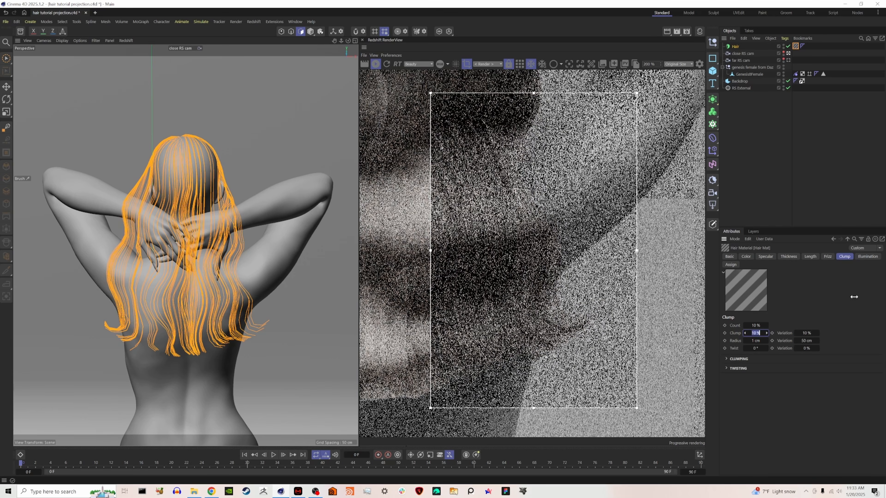
text(5)
key(Return)
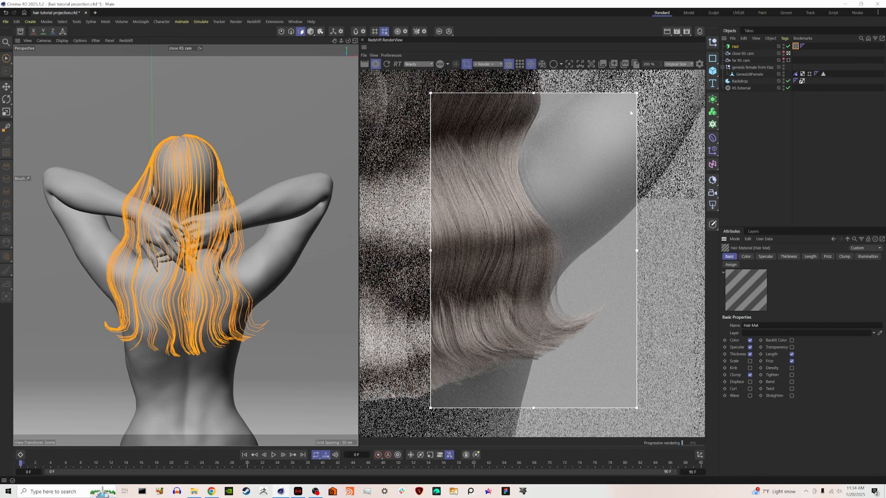
Switch to the Groom layout and brush-select a narrow band of guides just left of the centre of the hair.
click(786, 13)
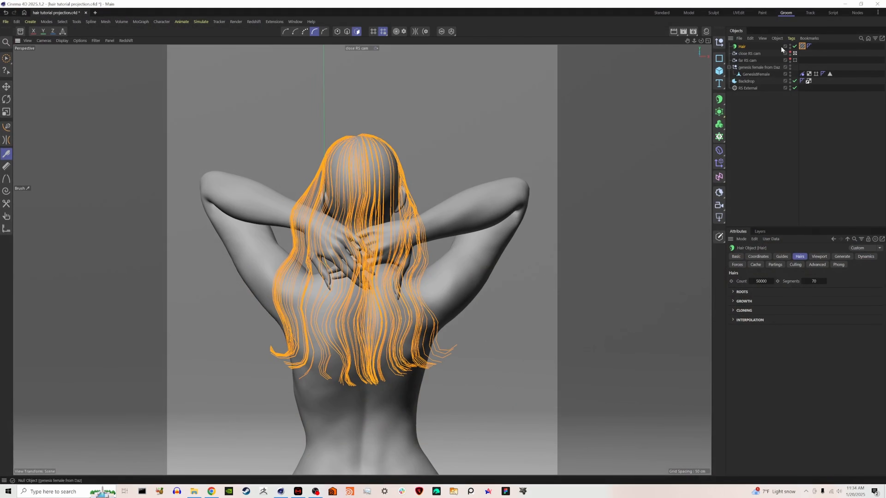
click(6, 59)
mouse_move(261, 188)
mouse_down()
mouse_move(302, 210)
mouse_move(307, 223)
mouse_up()
click(337, 258)
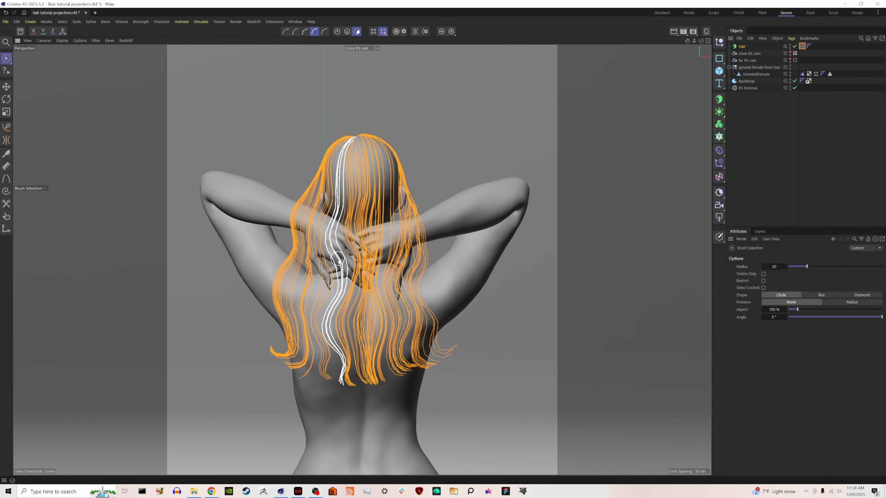
click(338, 260)
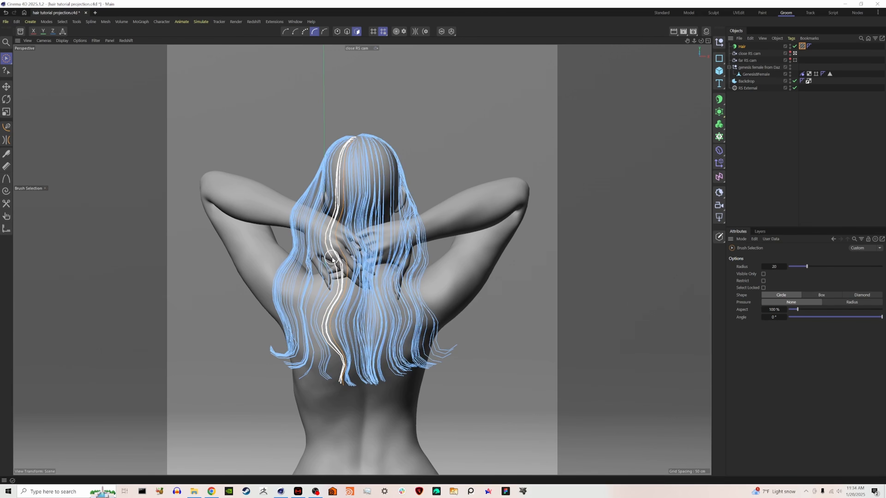
click(345, 258)
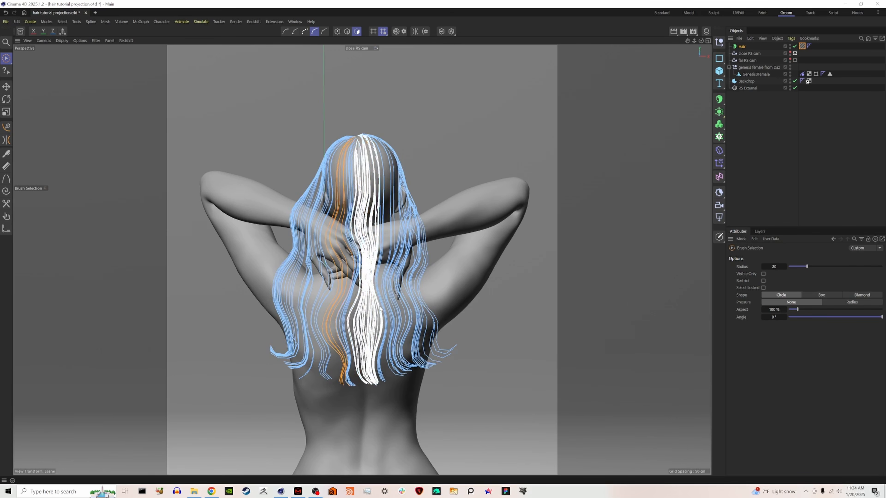
click(338, 274)
Store the selected guides in a Hair Selection tag on the Hair object, and test deselecting and reselecting them with it.
right_click(743, 47)
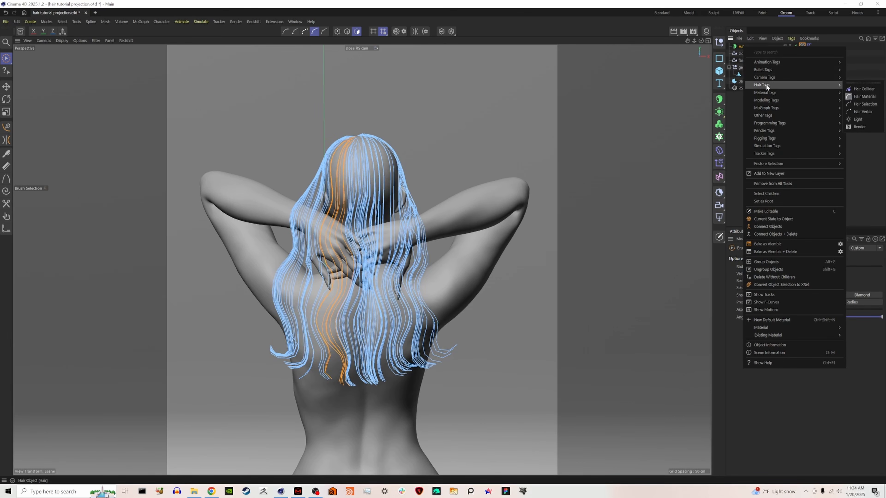
click(864, 96)
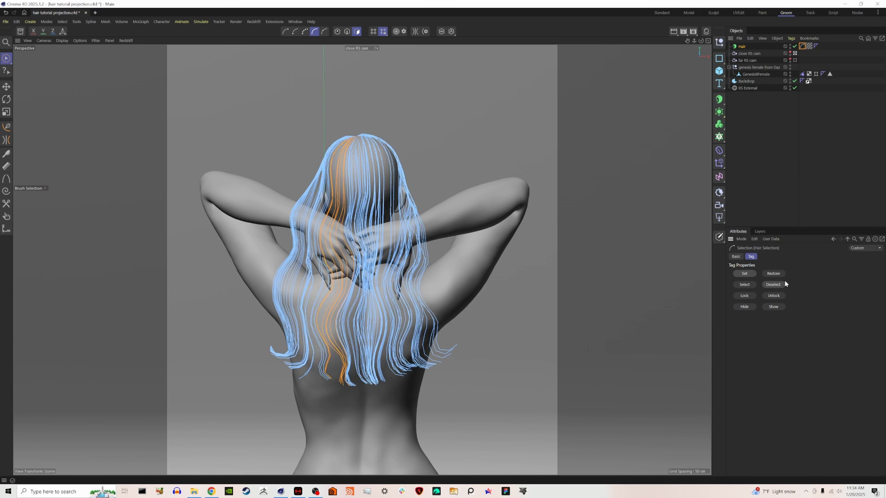
click(773, 285)
click(744, 285)
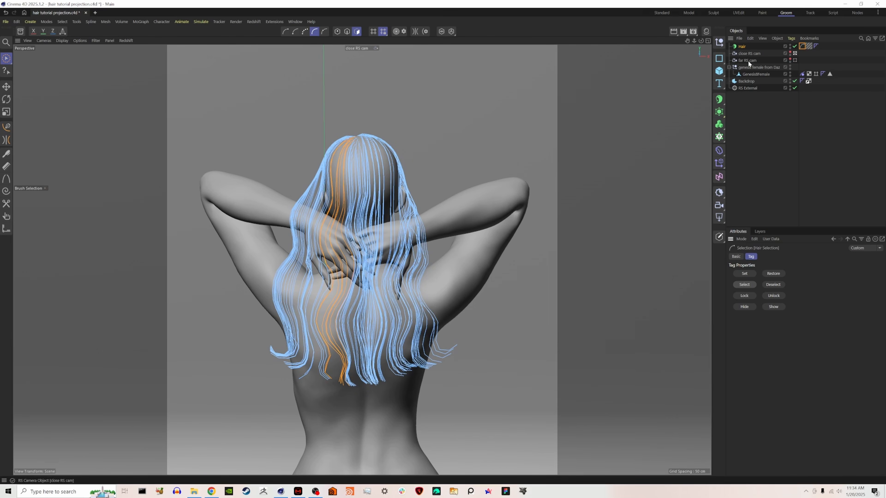
Return to the Standard layout and reopen the Redshift RenderView.
click(664, 13)
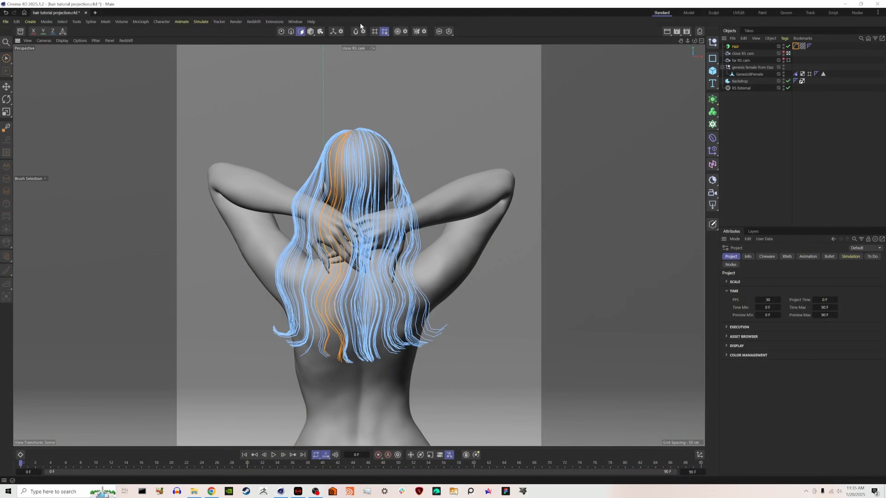
click(254, 21)
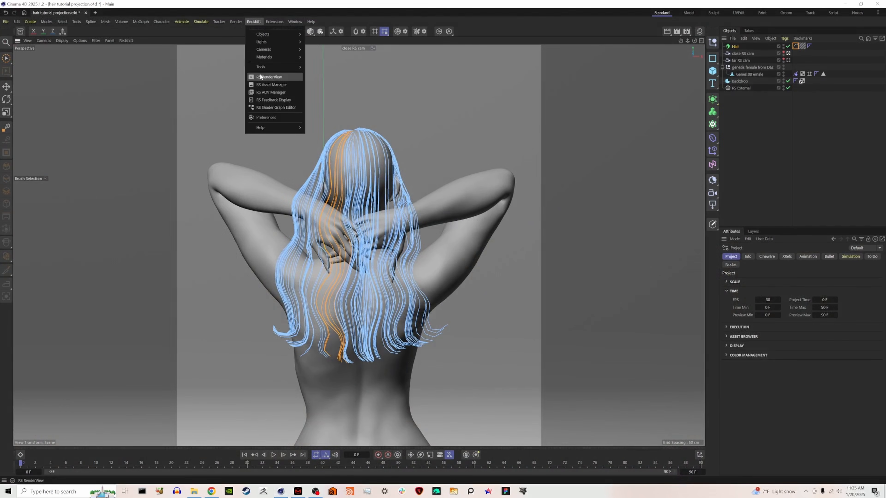
click(258, 74)
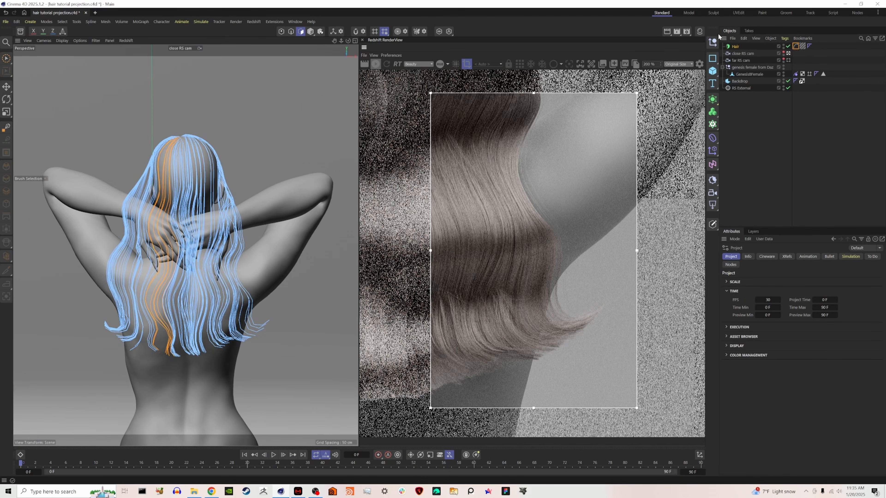
Duplicate the hair material as Hair Mat2 and change its color gradient to burnt orange with 99% saturation.
click(699, 32)
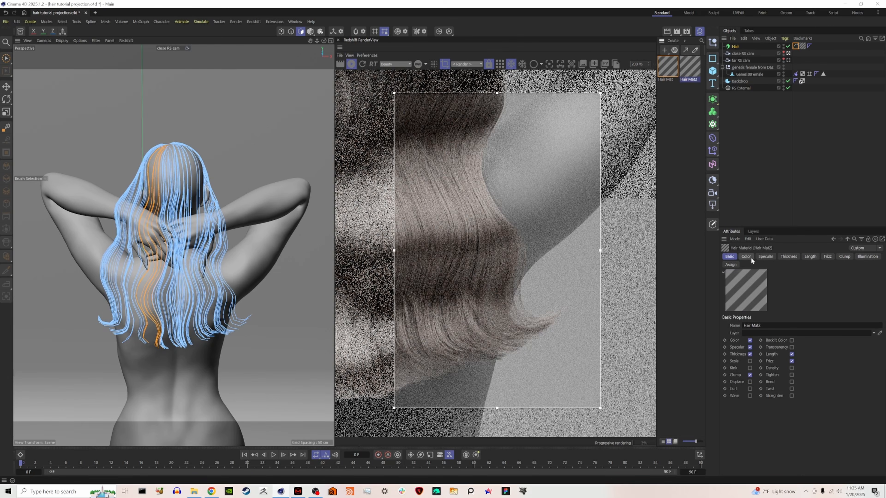
click(746, 258)
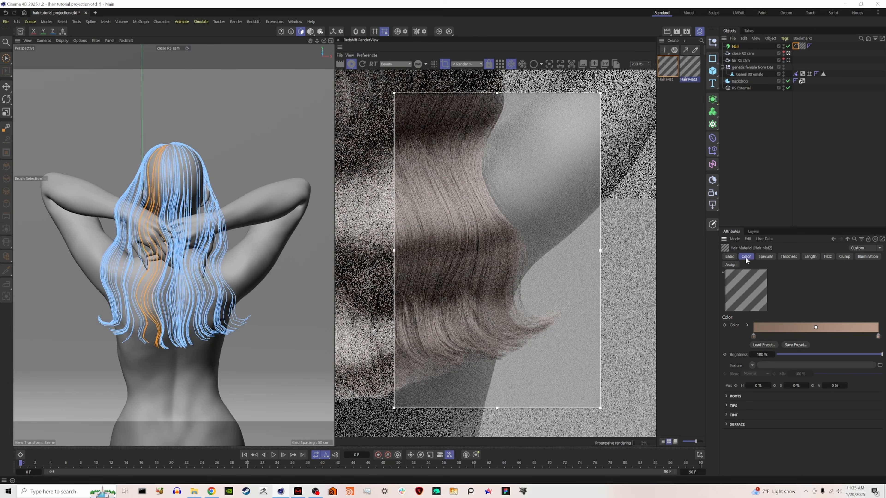
double_click(752, 336)
drag(789, 356, 801, 358)
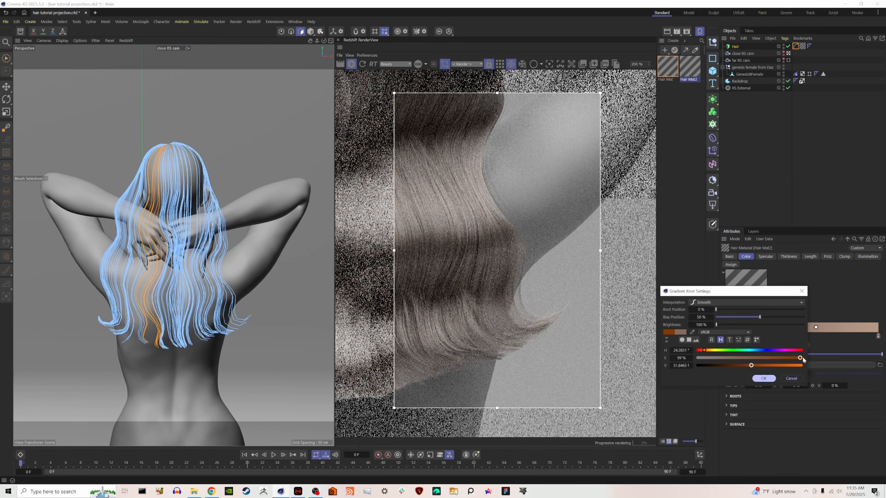
key(Return)
Turn off the render region to render the whole figure and assign Hair Mat2 to the Hair object.
scroll(432, 201, down, 4)
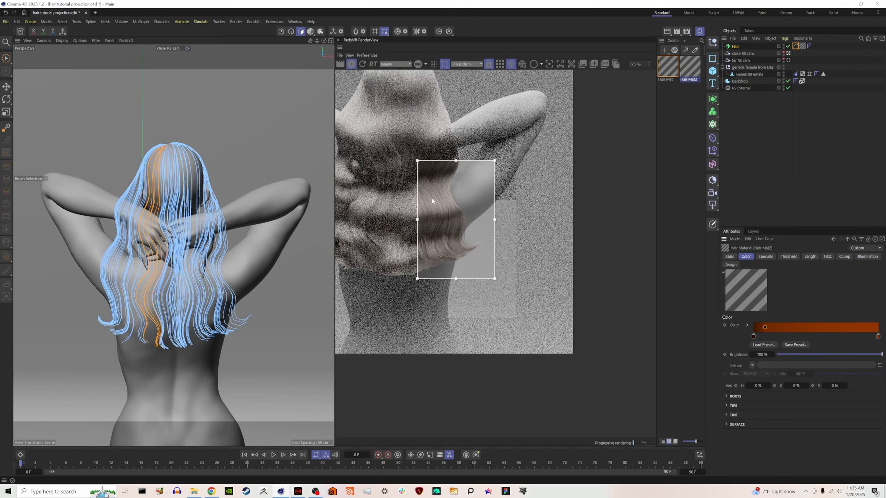
scroll(432, 201, down, 2)
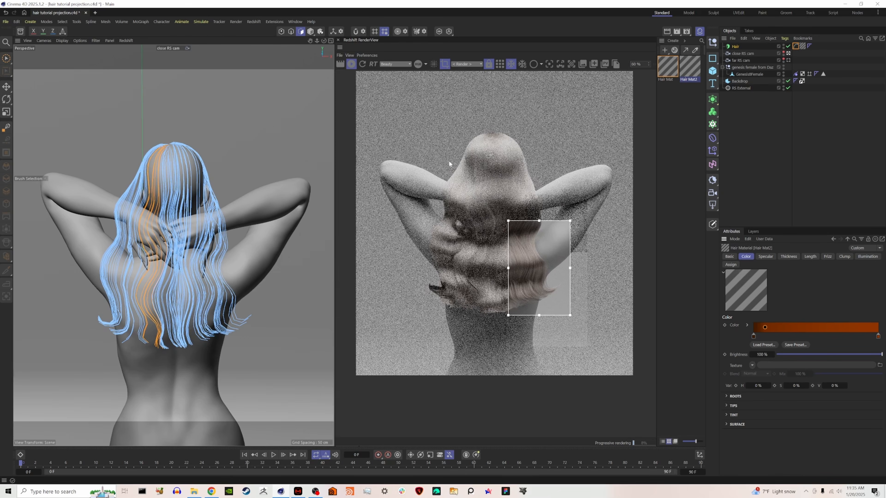
click(444, 65)
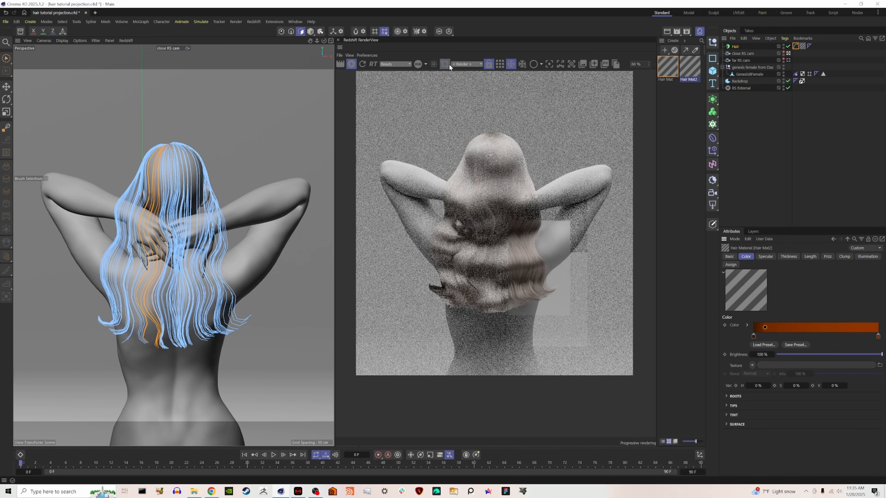
drag(689, 66, 735, 47)
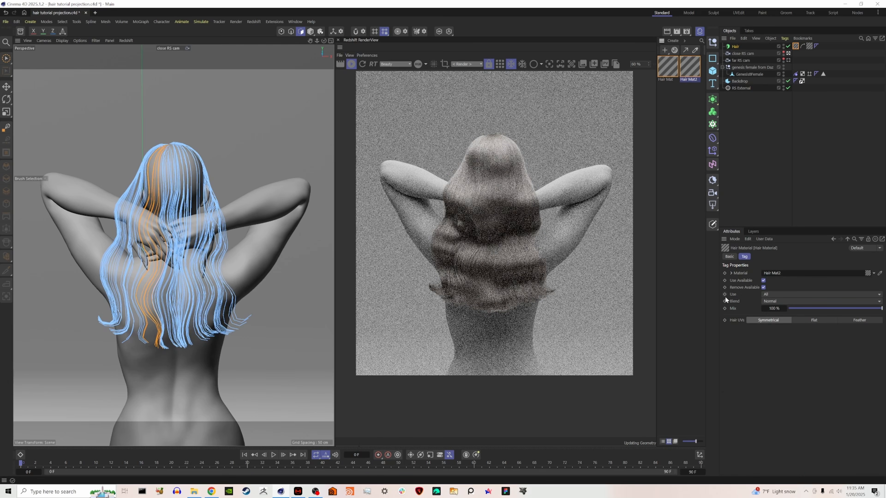
Restrict Hair Mat2 to the guides stored in the Hair Selection tag and check the strands in the render.
click(770, 295)
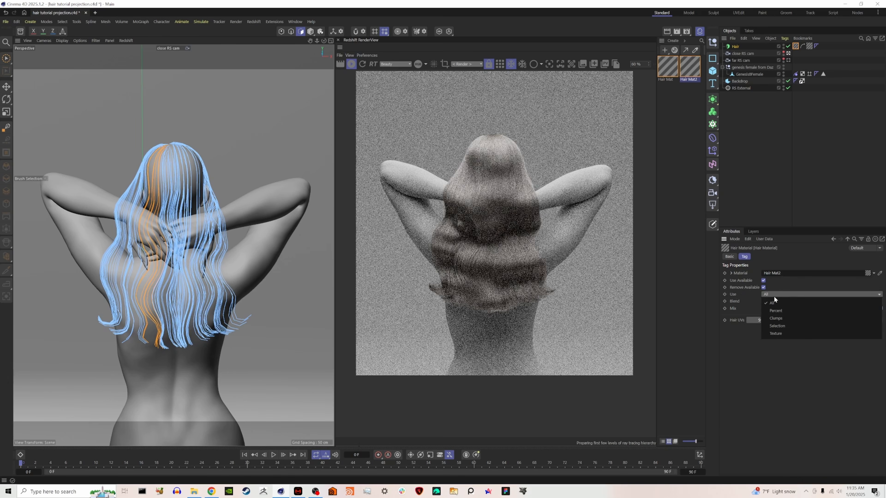
click(789, 326)
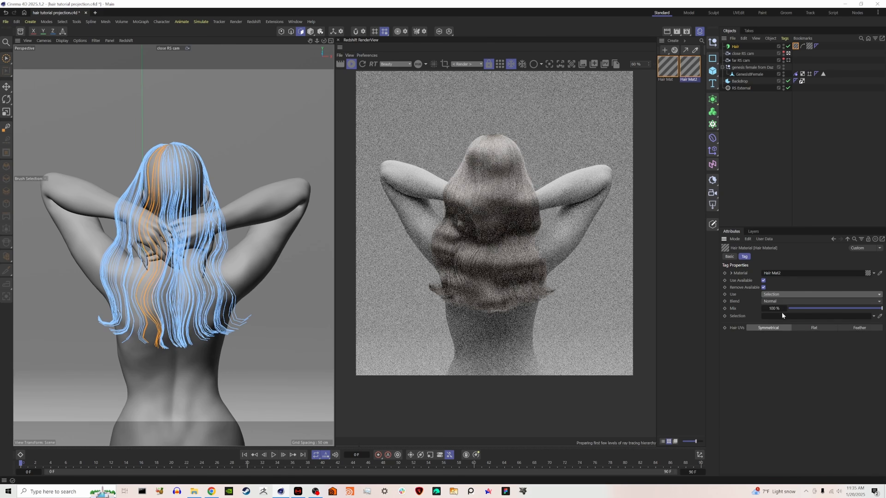
drag(777, 315, 779, 315)
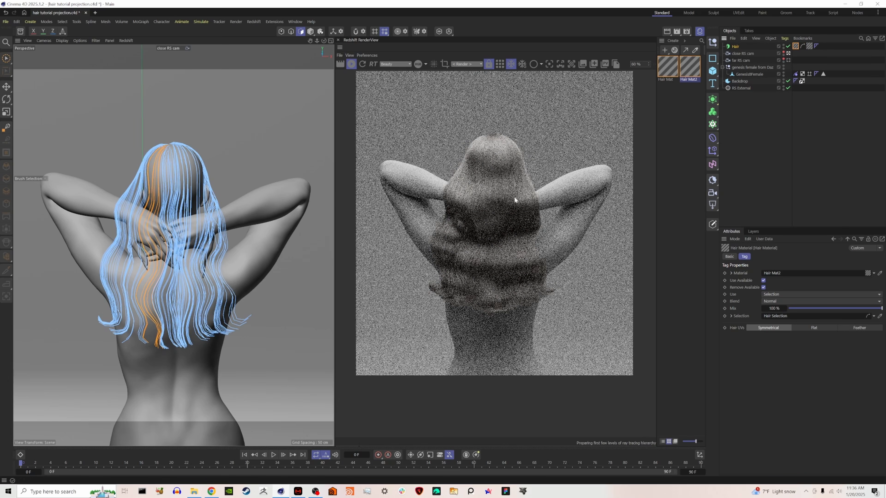
scroll(501, 171, up, 1)
scroll(458, 152, up, 1)
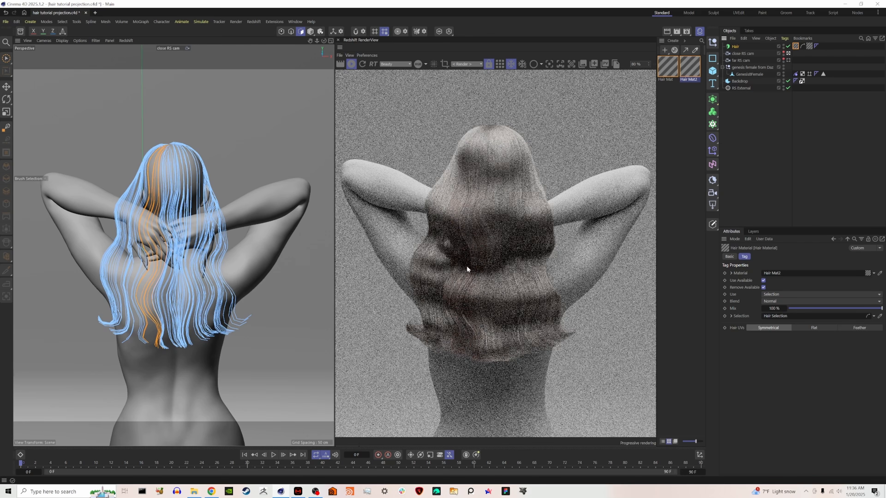
scroll(465, 268, up, 4)
scroll(464, 268, down, 5)
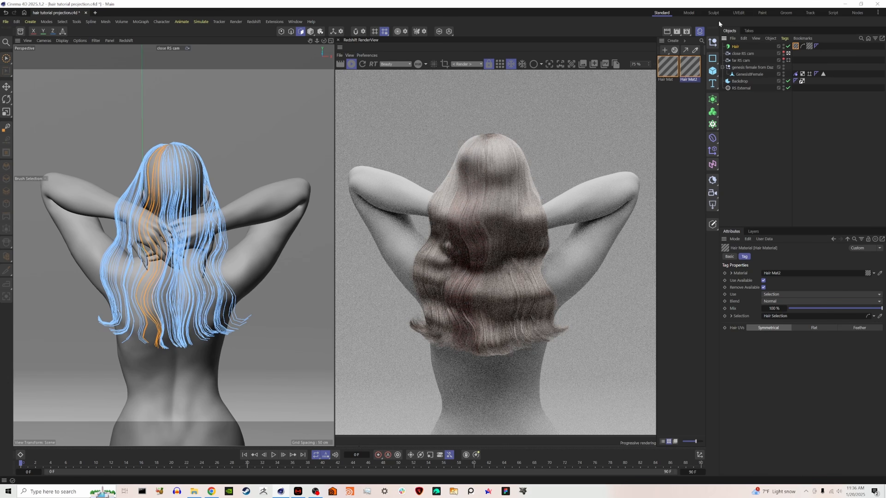
Create an RS Principled Hair material with albedo mix 0.964, roughness 0.675 and radial roughness 0.697, and assign it to the Hair object.
click(672, 40)
mouse_move(687, 64)
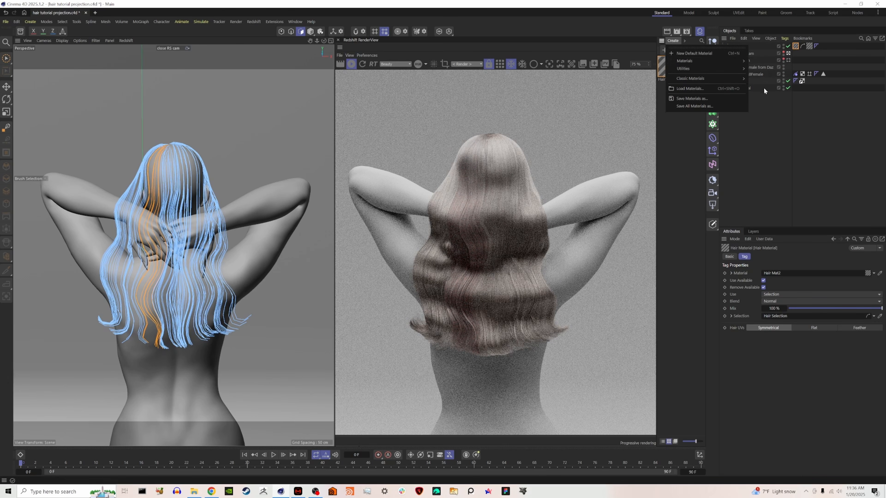
mouse_move(722, 62)
click(766, 104)
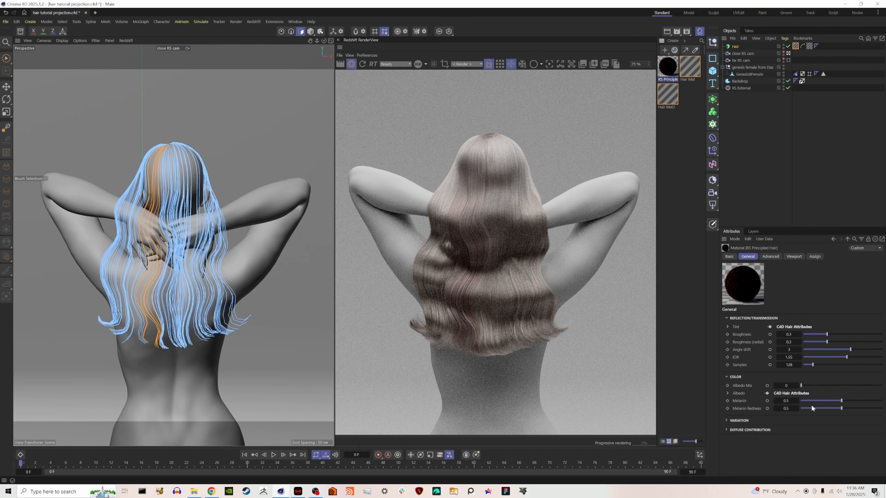
drag(801, 386, 879, 385)
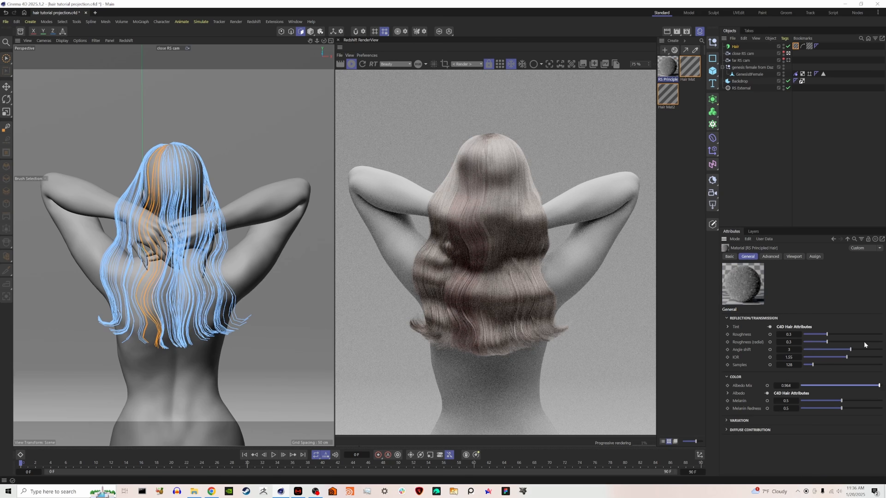
drag(863, 342, 857, 342)
click(856, 334)
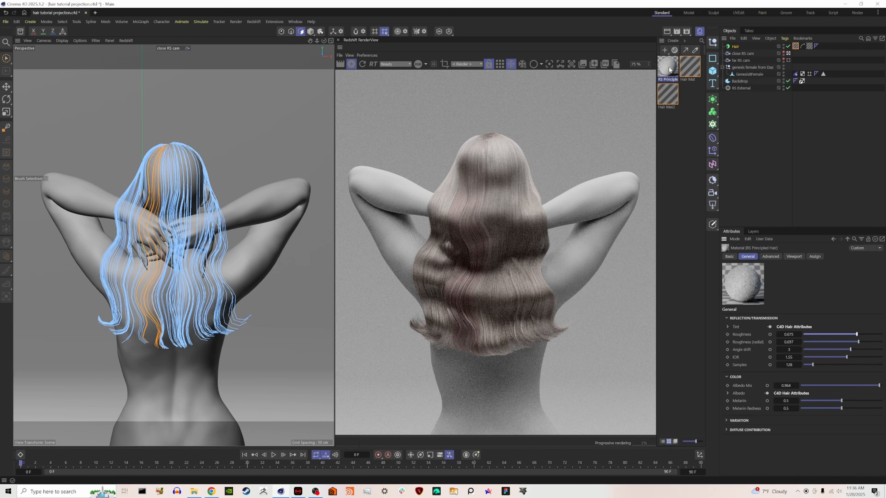
drag(668, 66, 737, 48)
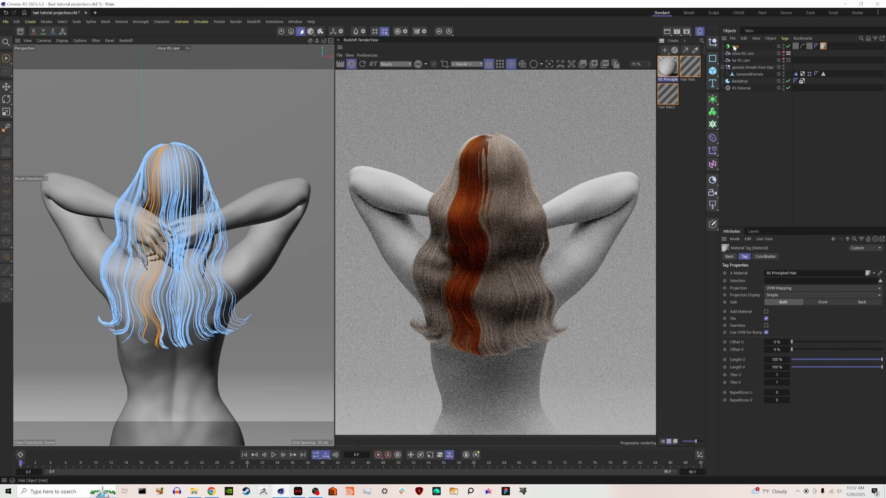
Update the Hair Selection tag with an additional thin strand of guides and inspect the orange streaks in the render.
click(804, 48)
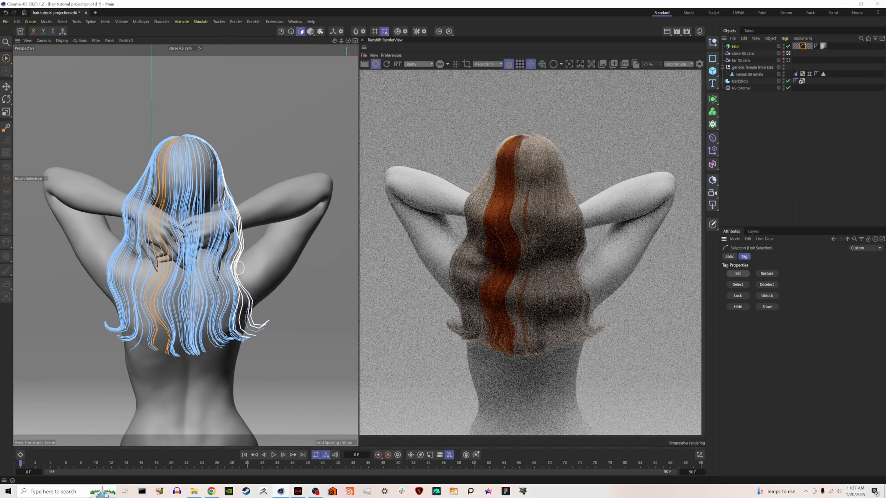
scroll(535, 302, up, 4)
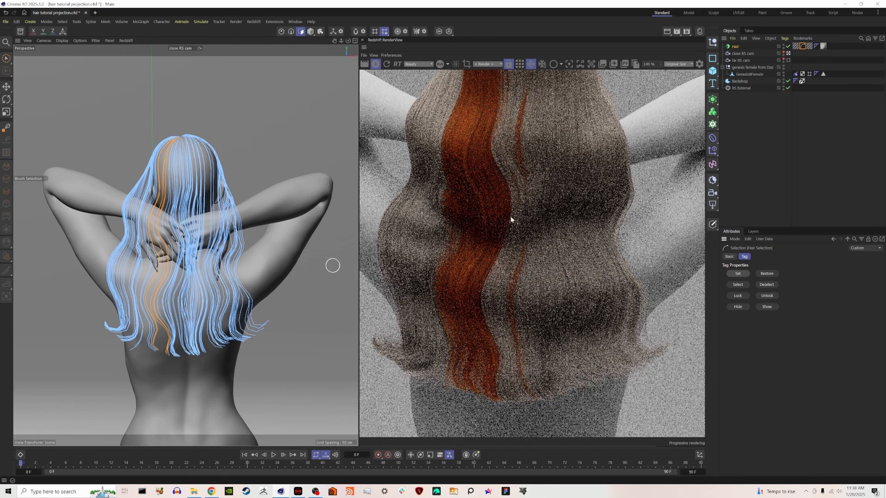
scroll(511, 216, down, 4)
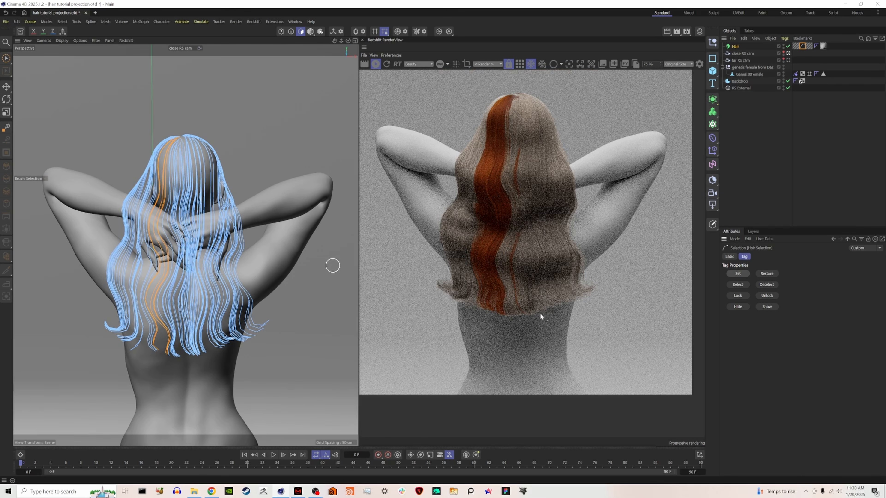
scroll(521, 232, down, 1)
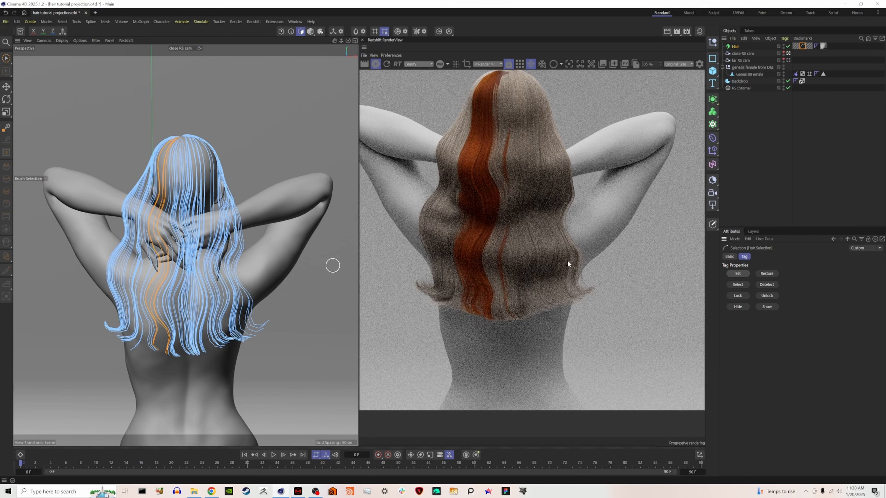
scroll(568, 260, down, 3)
Change the color gradient of Hair Mat to a very pale, nearly white pinkish tone.
click(698, 32)
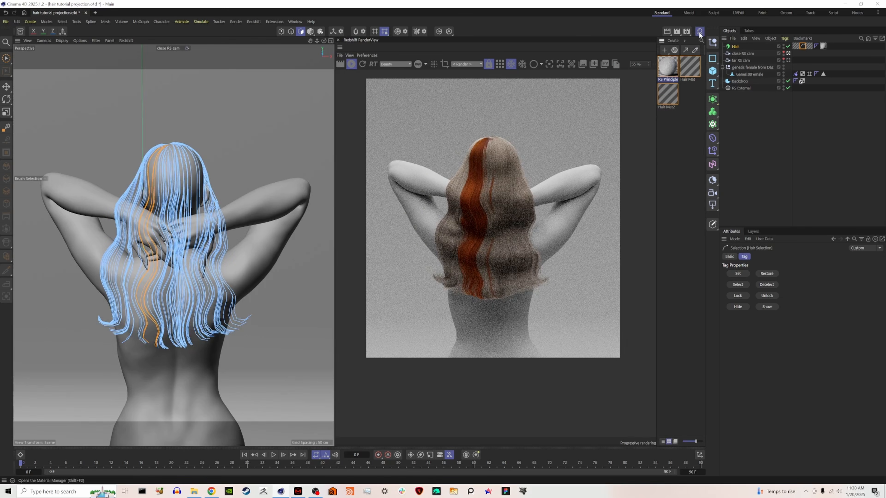
click(680, 94)
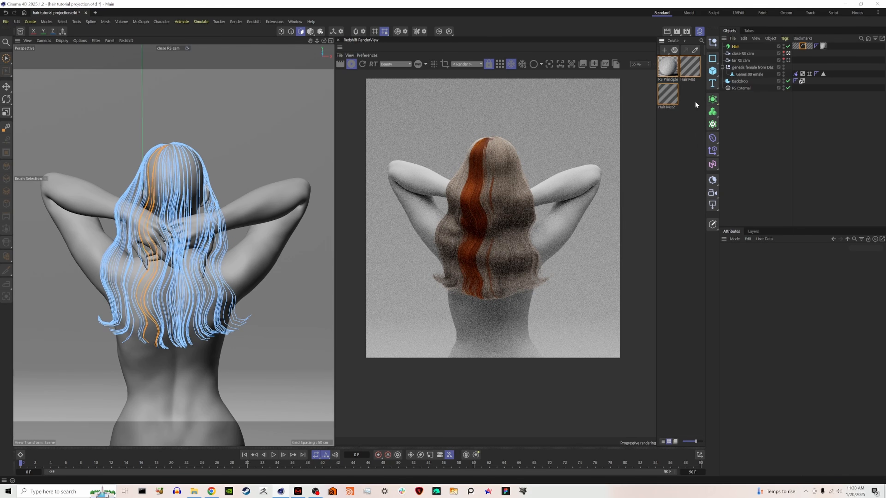
click(689, 70)
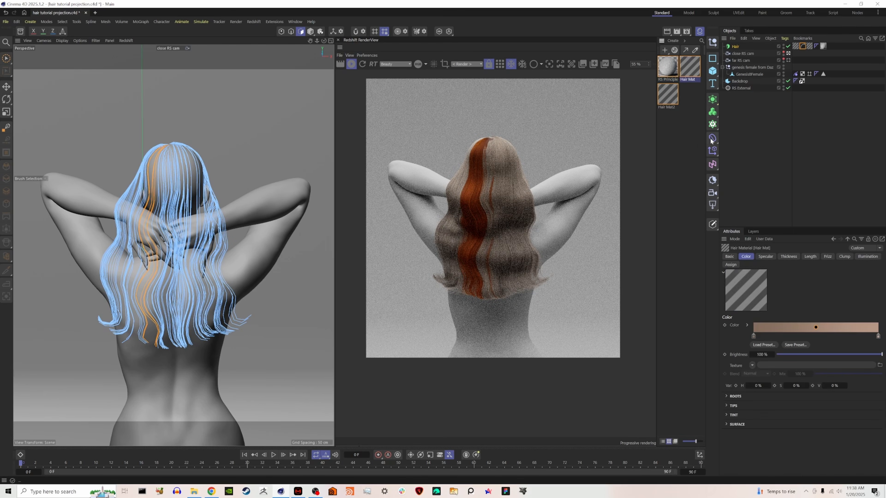
double_click(753, 336)
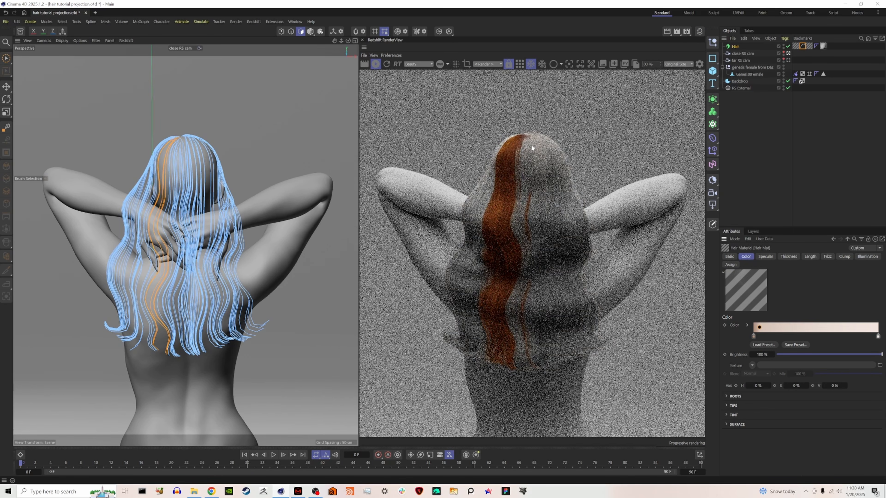
Create an RS Standard material with a dark brown base color and 0.654 reflection roughness, and assign it to the Genesis female figure.
click(700, 34)
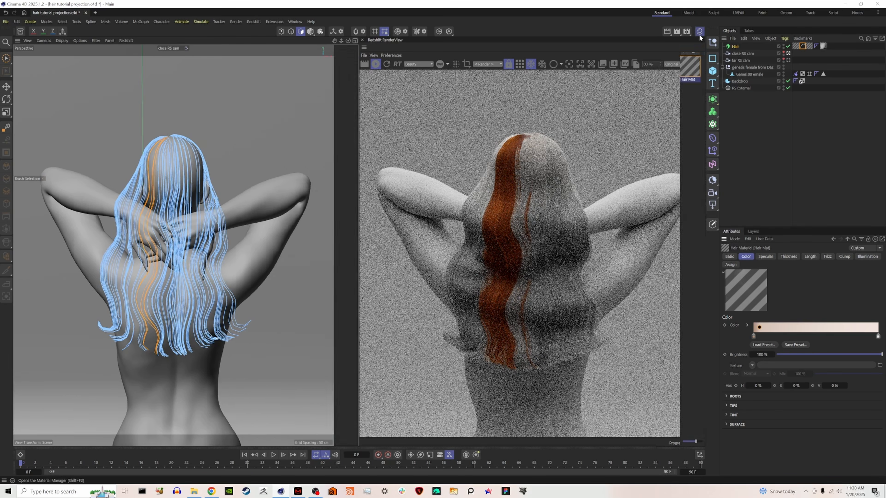
click(672, 41)
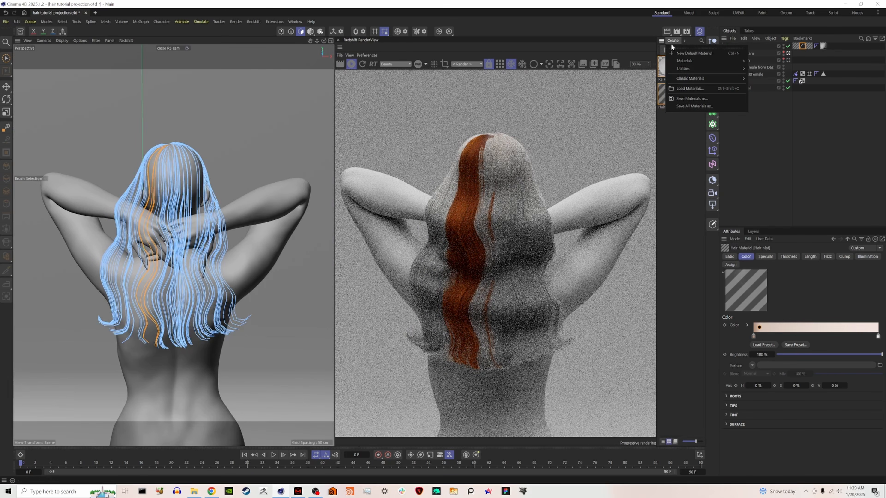
mouse_move(721, 62)
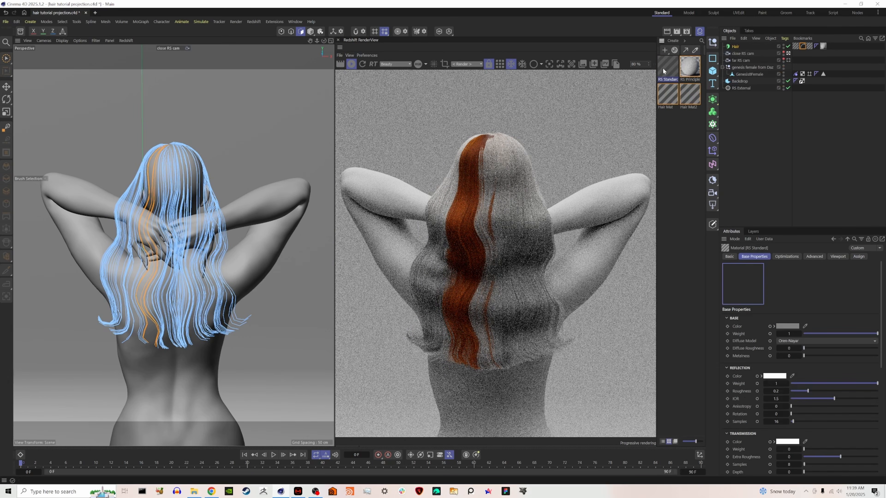
drag(664, 71, 756, 74)
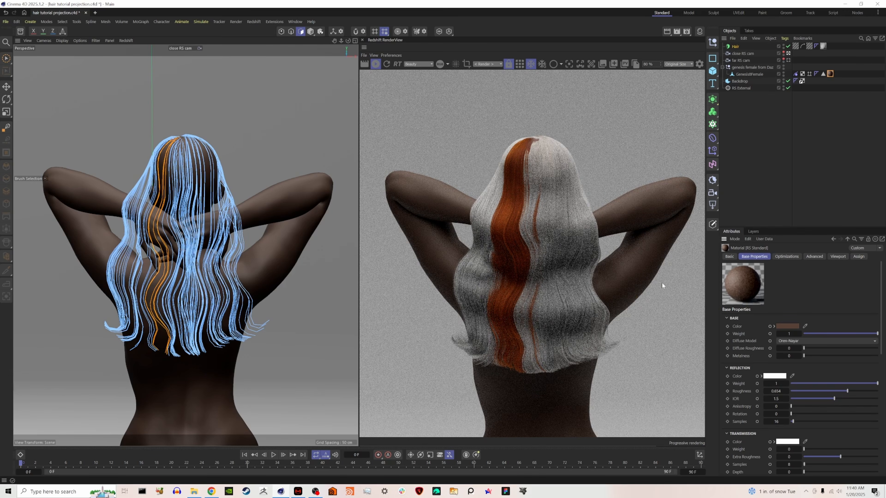
Open the RS Principled Hair material in the Node Editor and narrow its window so the rendered hair stays visible.
click(699, 32)
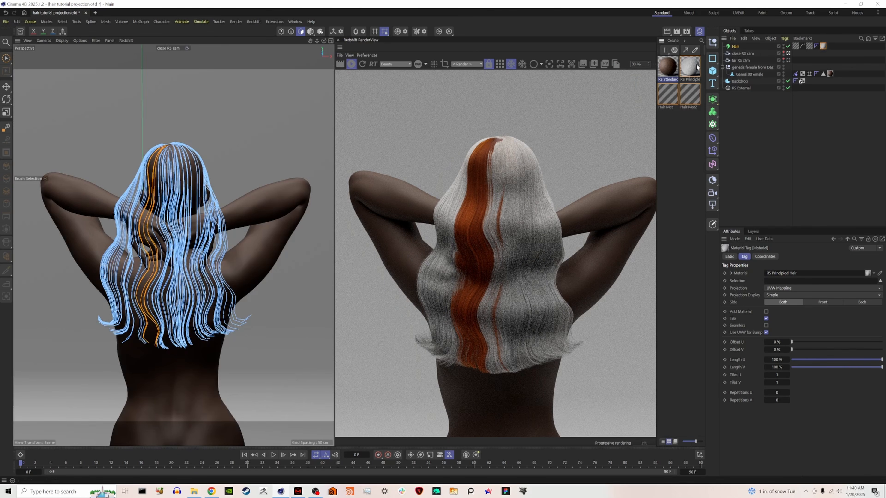
double_click(695, 66)
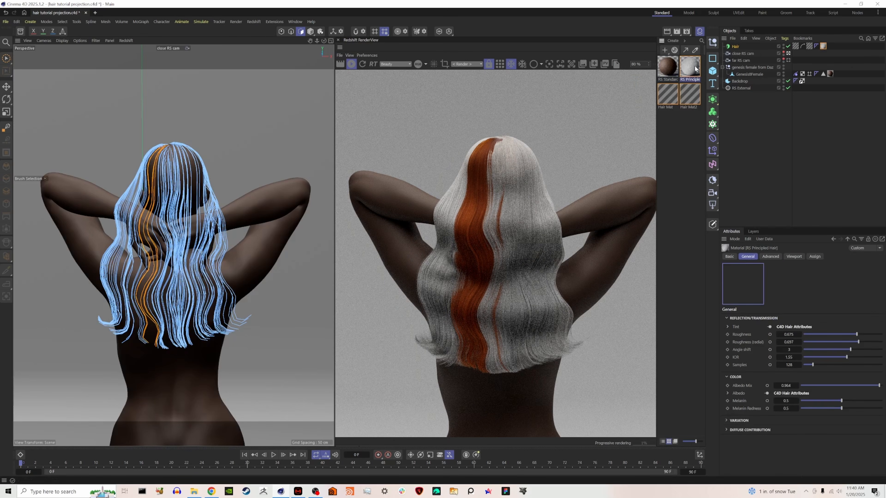
drag(692, 66, 240, 74)
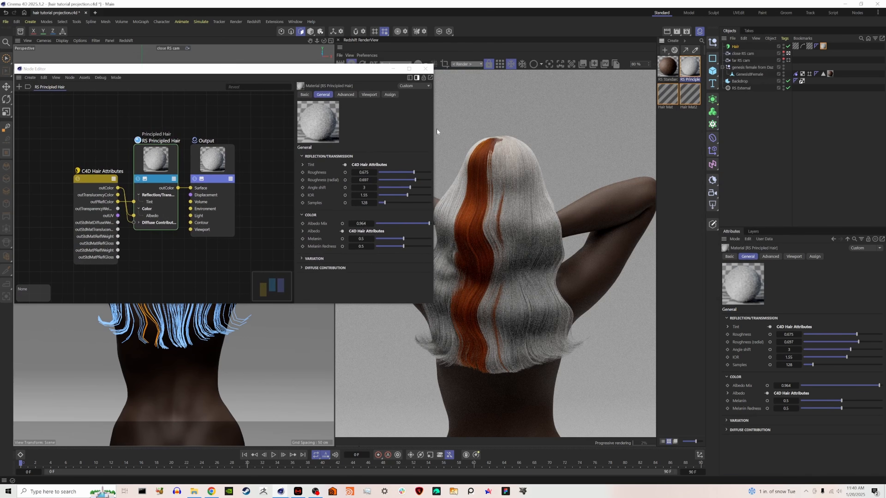
drag(434, 129, 375, 130)
scroll(159, 270, down, 2)
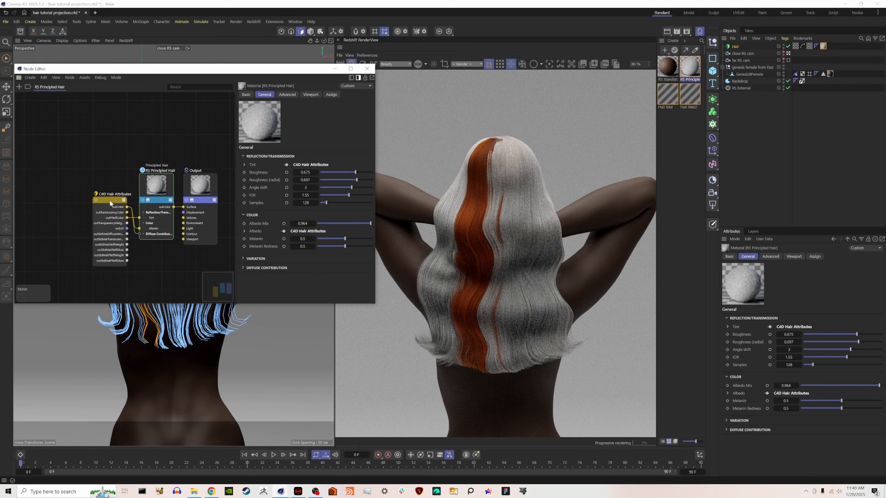
Spread the C4D Hair Attributes and Output nodes away from the RS Principled Hair node.
drag(110, 202, 75, 202)
drag(190, 197, 214, 199)
middle_drag(188, 193, 165, 159)
scroll(70, 175, up, 2)
scroll(70, 175, down, 1)
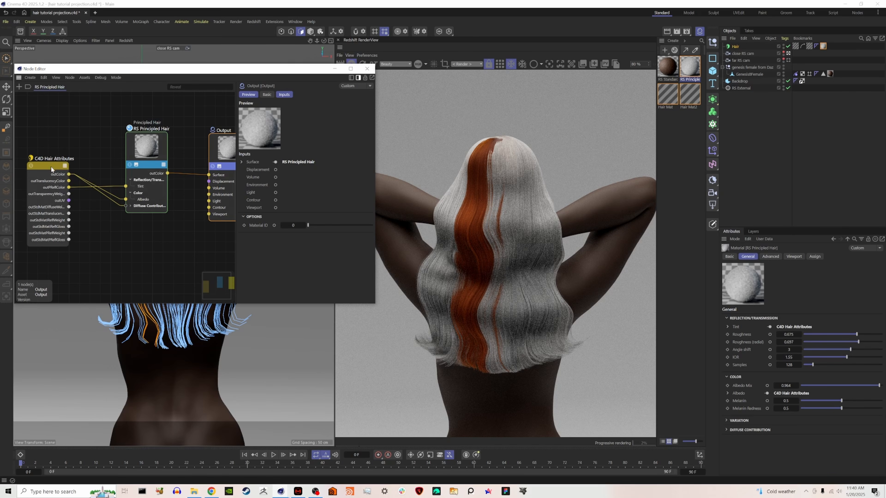
drag(47, 167, 45, 180)
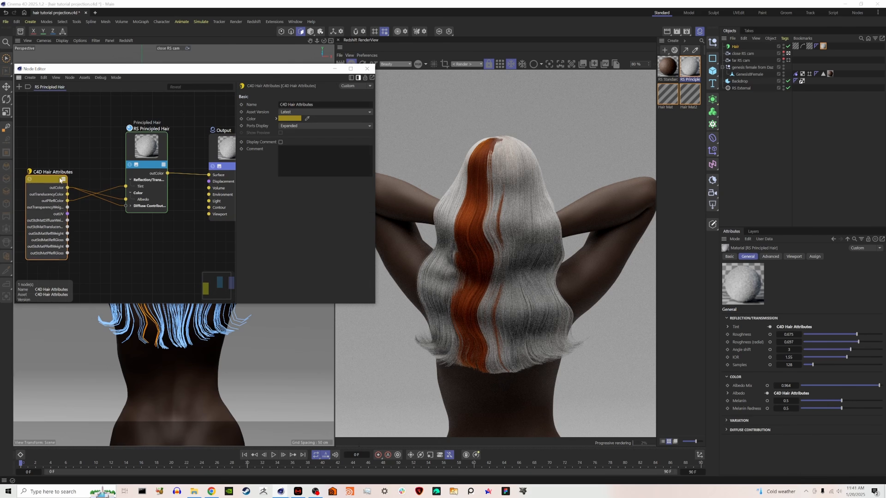
Set the albedo mix of the RS Principled Hair node to 1.
click(150, 147)
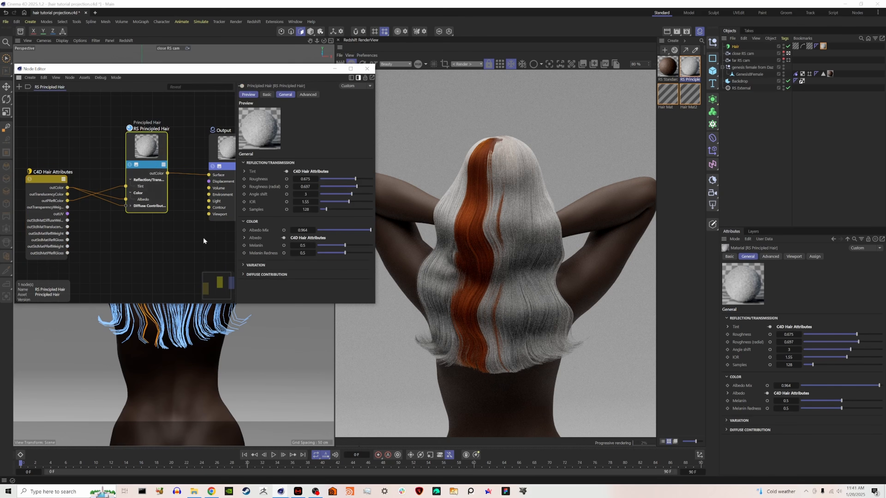
drag(371, 230, 398, 232)
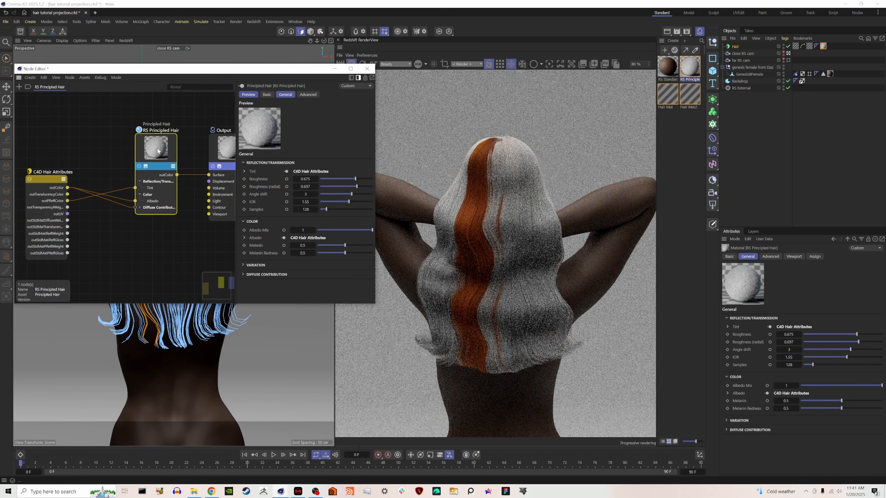
Make room beside the RS Principled Hair node and add a Color Layer node to the graph.
drag(148, 149, 174, 148)
click(109, 124)
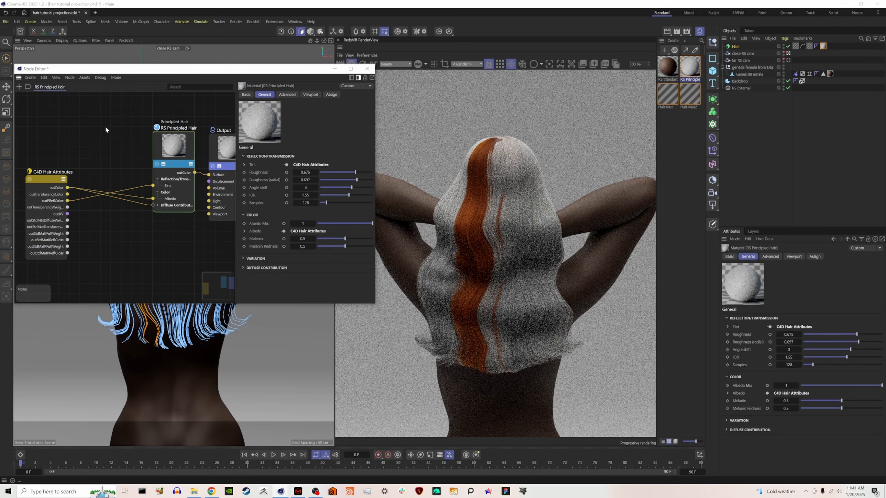
double_click(106, 126)
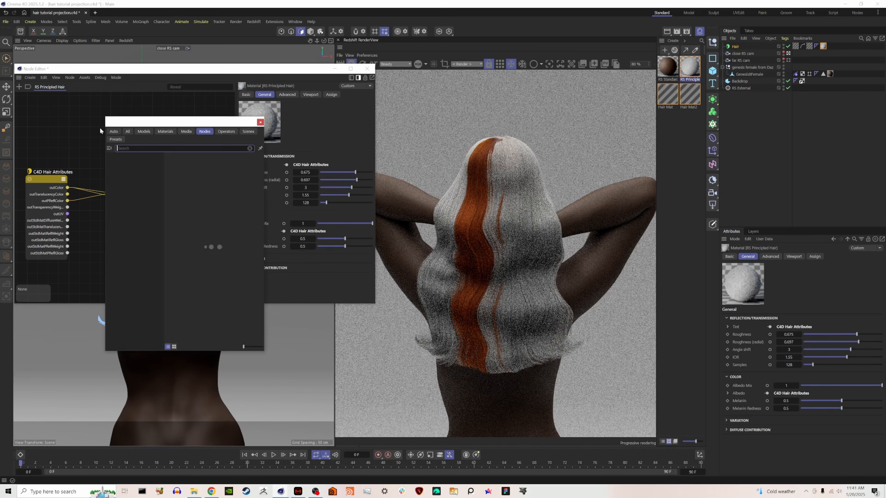
text(color)
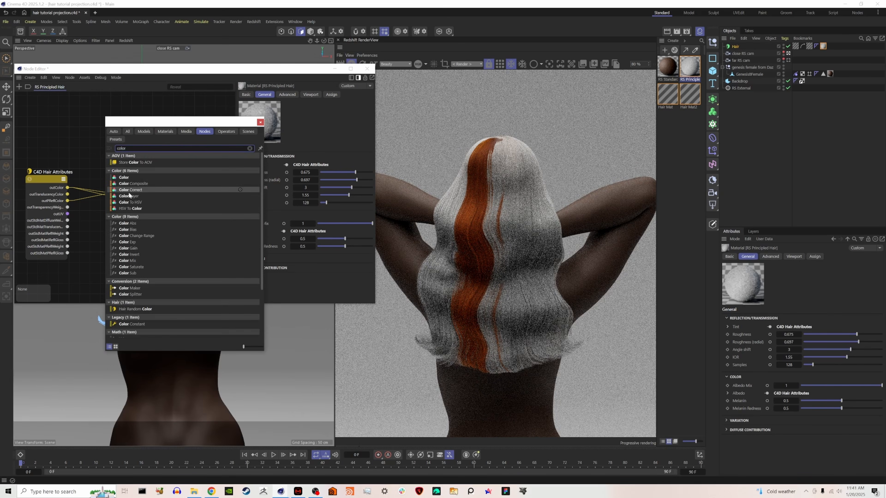
click(131, 198)
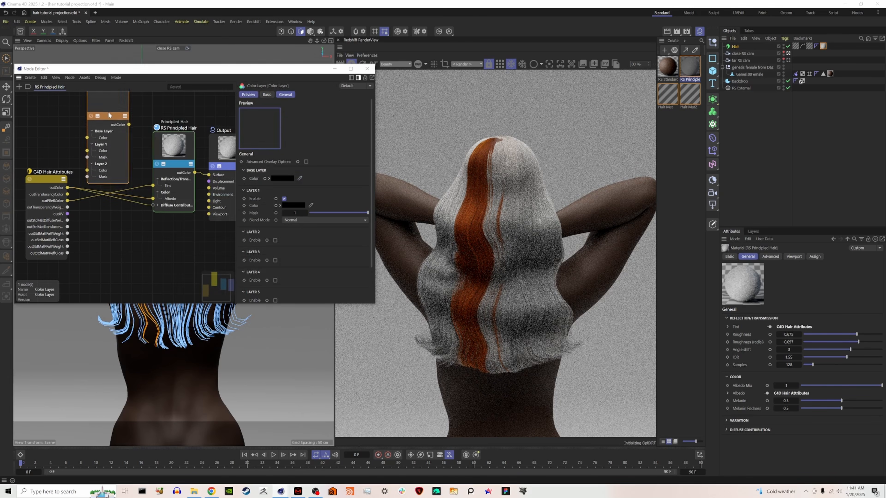
middle_drag(117, 124, 135, 143)
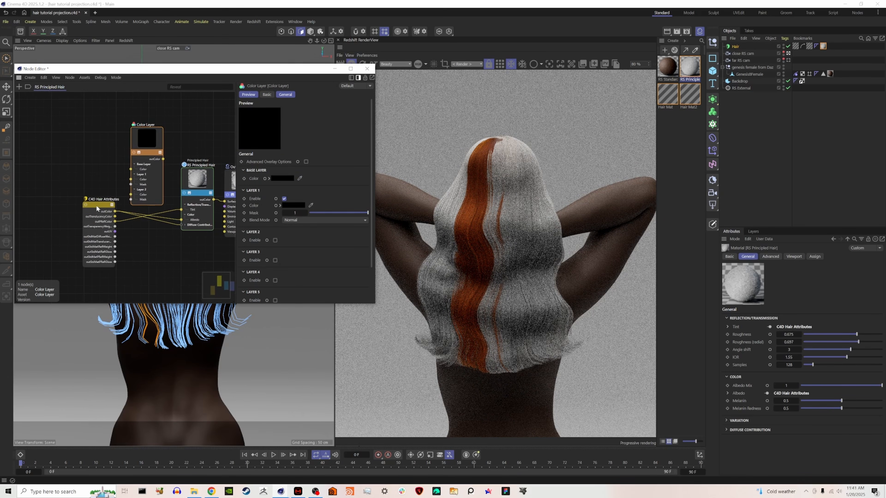
Connect the C4D Hair Attributes outColor to the Base Layer color of the Color Layer node.
click(96, 205)
click(149, 136)
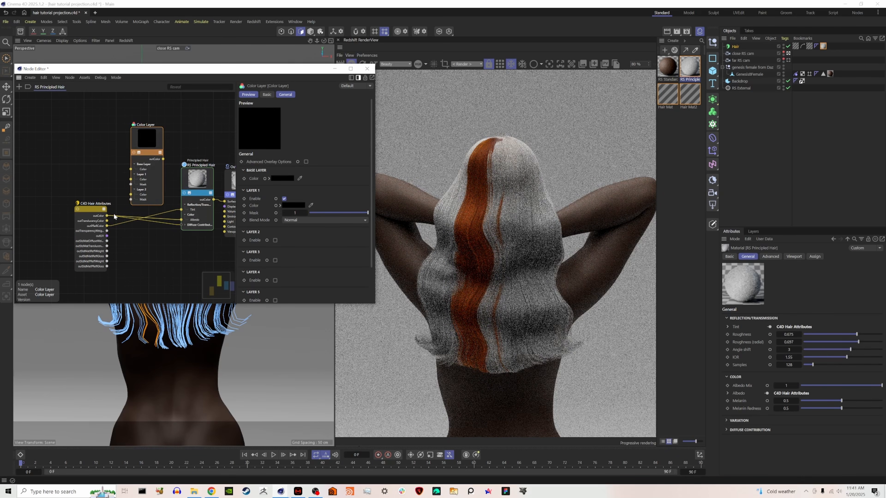
drag(107, 216, 131, 170)
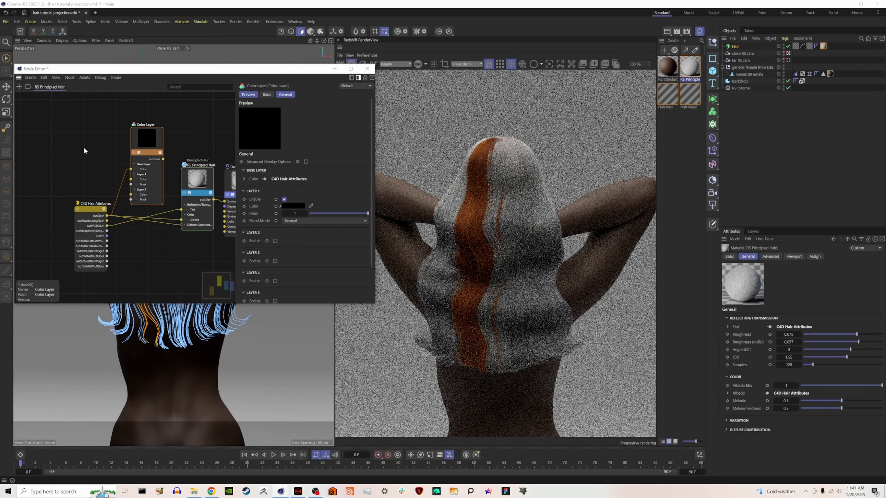
Bring the second dark and moody renaissance painting image from Downloads into the graph as a Texture node beside the Color Layer.
mouse_move(115, 136)
middle_down()
mouse_move(136, 137)
mouse_move(120, 140)
middle_up()
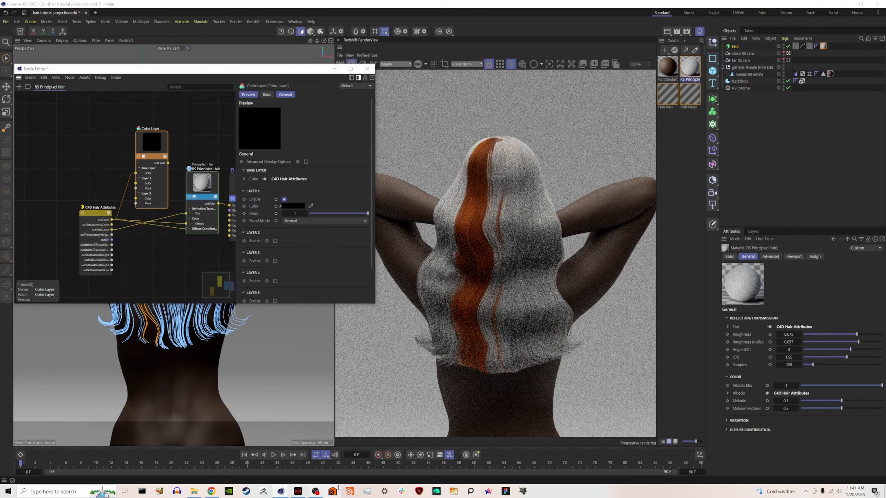
click(198, 495)
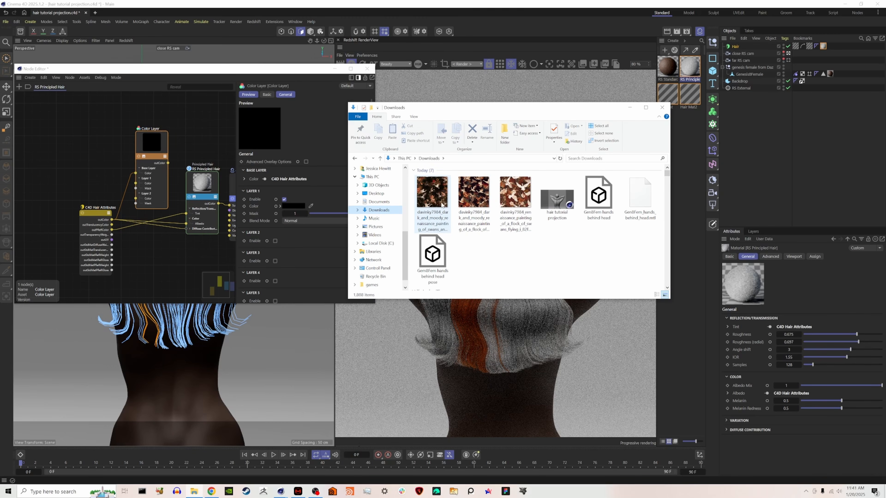
click(476, 196)
drag(475, 195, 53, 150)
click(66, 141)
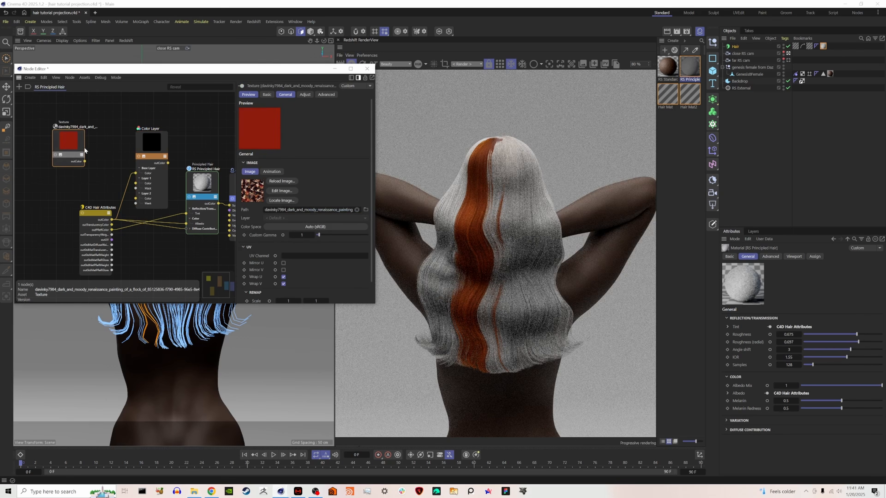
drag(69, 148, 53, 152)
alt+middle_drag(126, 164, 150, 159)
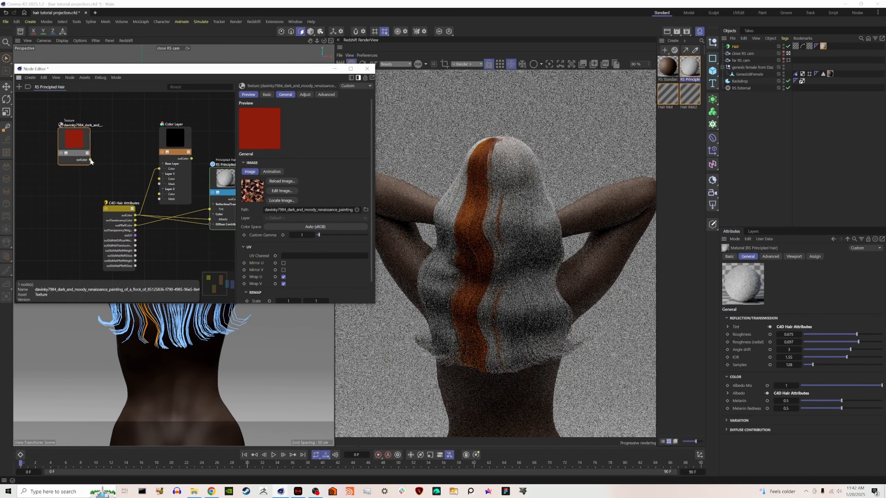
Connect the Texture node to the Color Layer's Layer 1 color and the Color Layer's output to the RS Principled Hair albedo.
drag(91, 162, 159, 179)
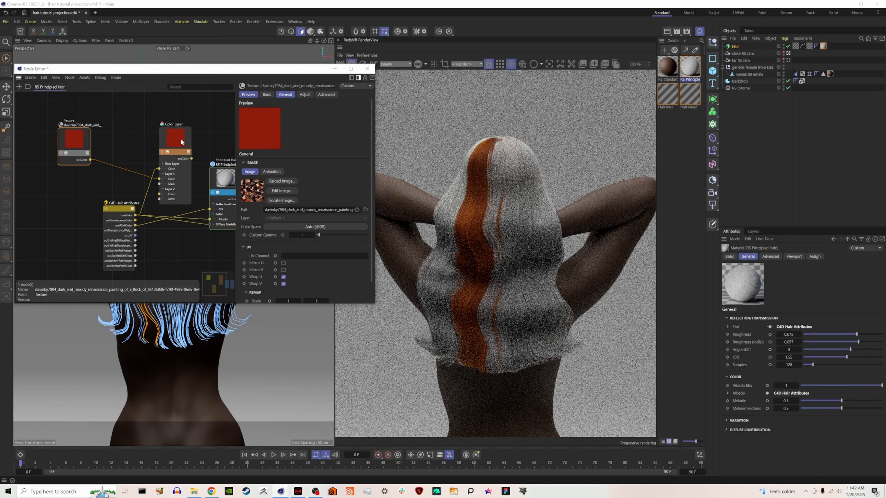
drag(191, 159, 212, 234)
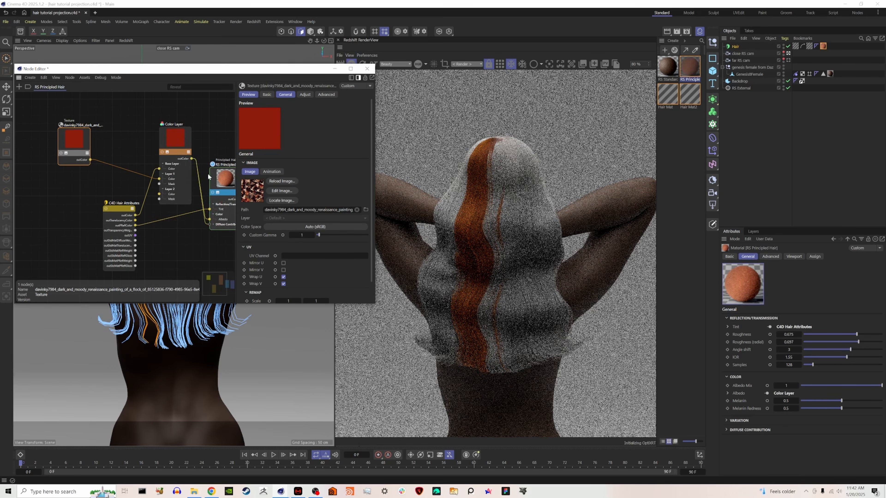
middle_drag(208, 174, 164, 184)
scroll(208, 175, down, 3)
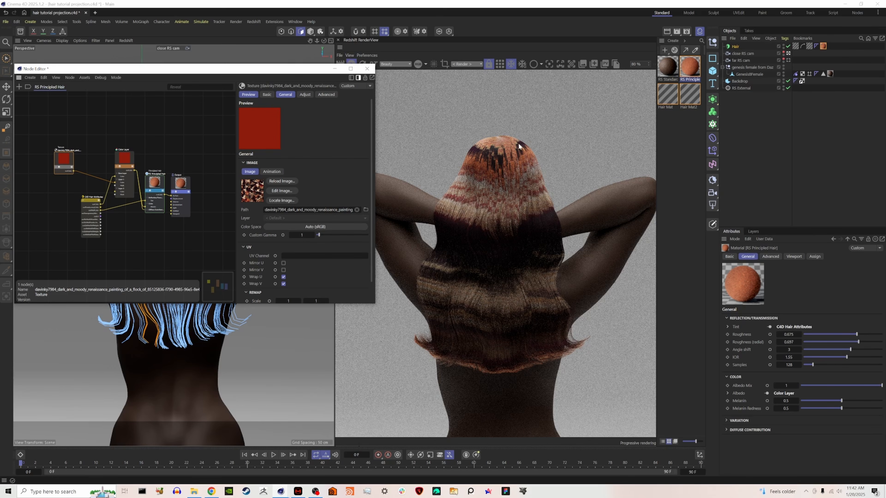
Make room beside the Texture node and add a TriPlanar node between it and the Color Layer.
scroll(46, 158, up, 2)
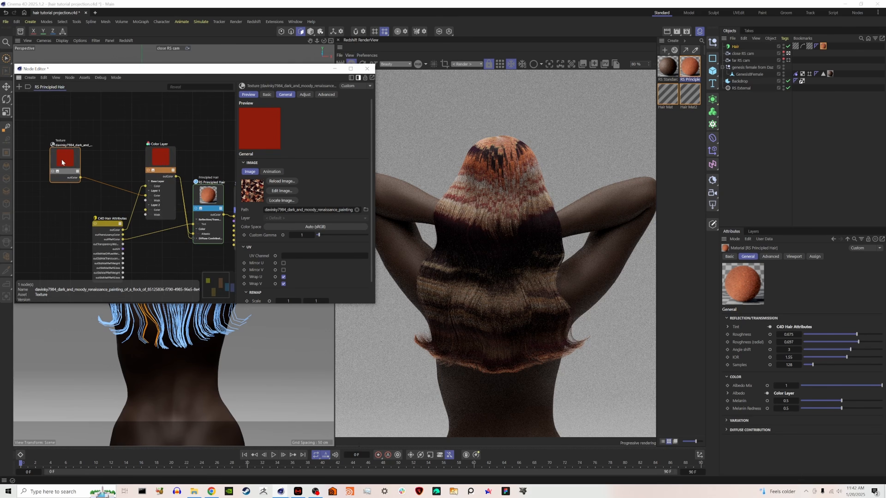
scroll(69, 160, up, 2)
drag(86, 165, 81, 165)
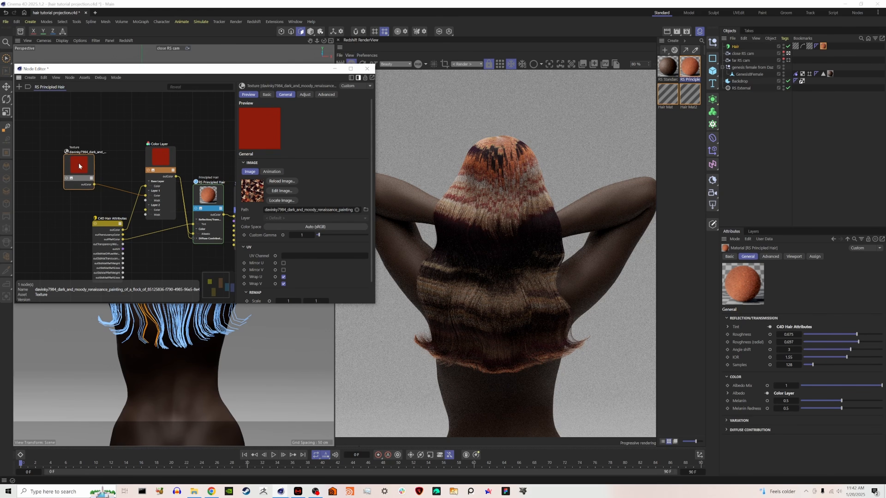
middle_drag(222, 206, 167, 181)
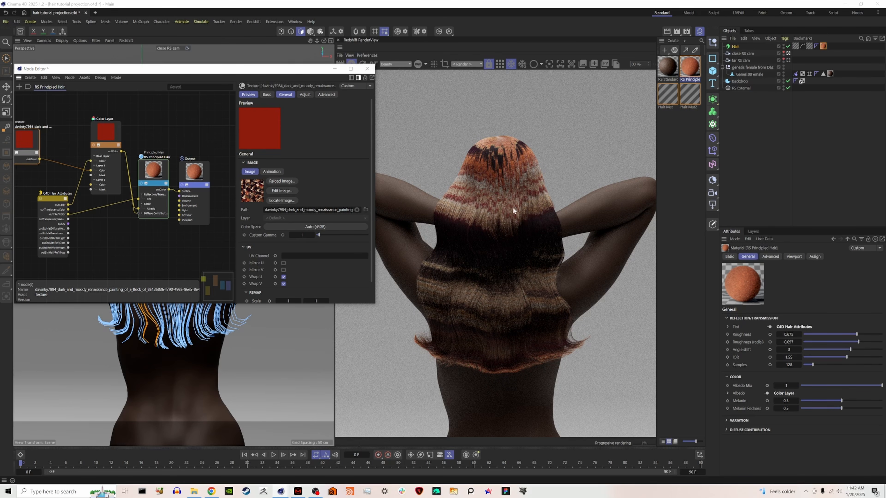
middle_drag(21, 142, 117, 146)
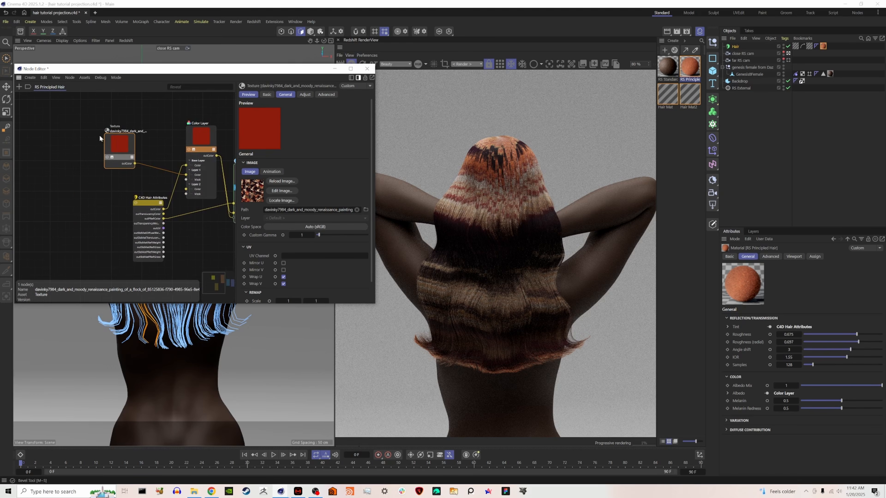
drag(117, 146, 86, 148)
click(166, 151)
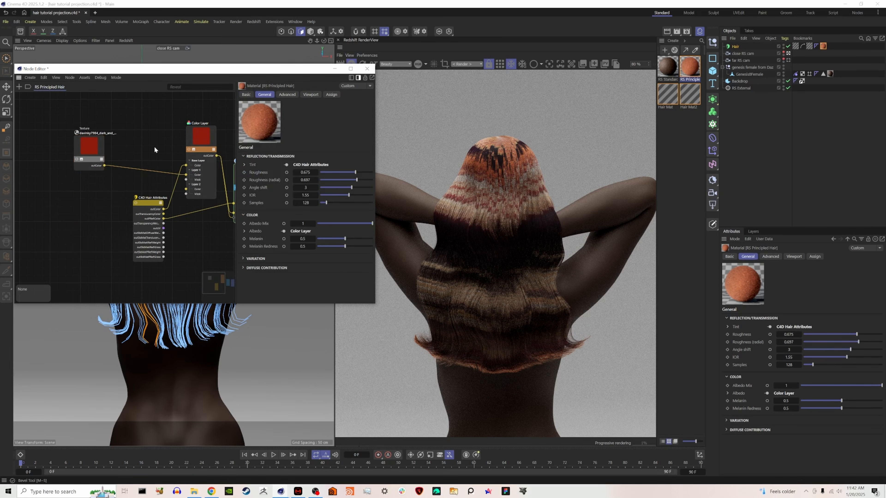
key(Tab)
text(tr)
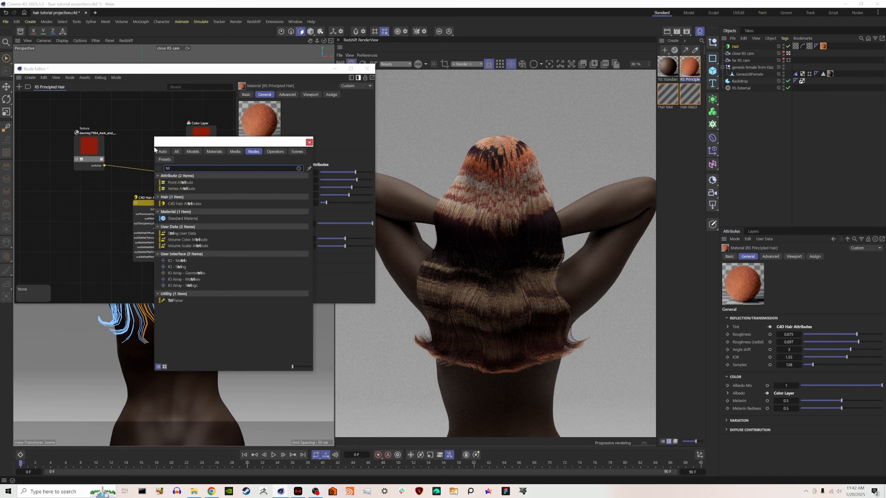
click(175, 301)
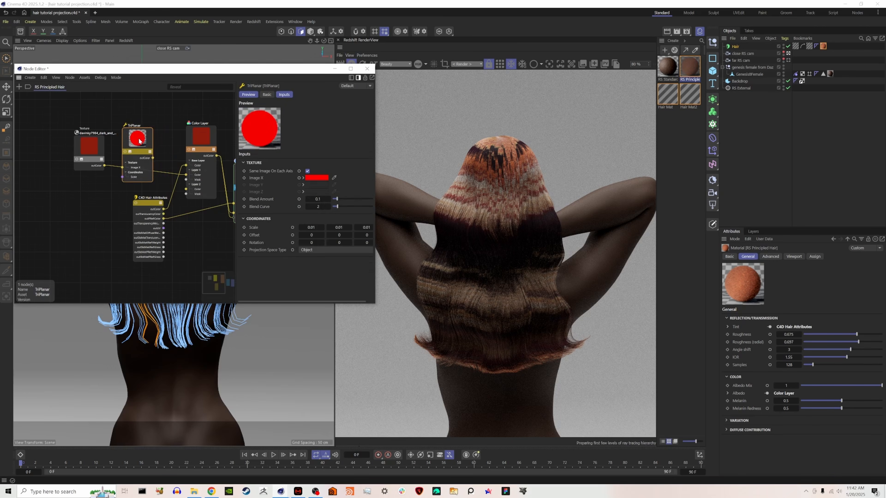
drag(139, 141, 141, 118)
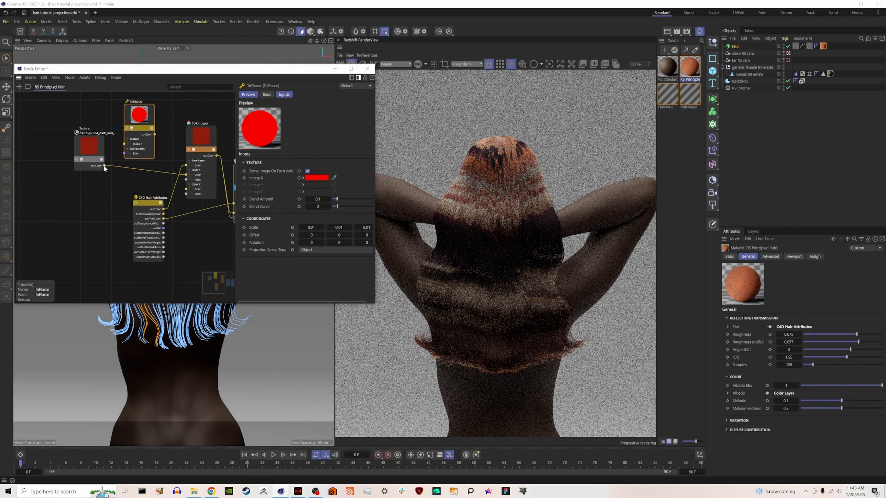
Route the Texture node through the TriPlanar's Image X into the Layer 1 color and place it beside the TriPlanar node.
mouse_move(93, 150)
mouse_down()
mouse_move(82, 165)
mouse_move(88, 159)
mouse_up()
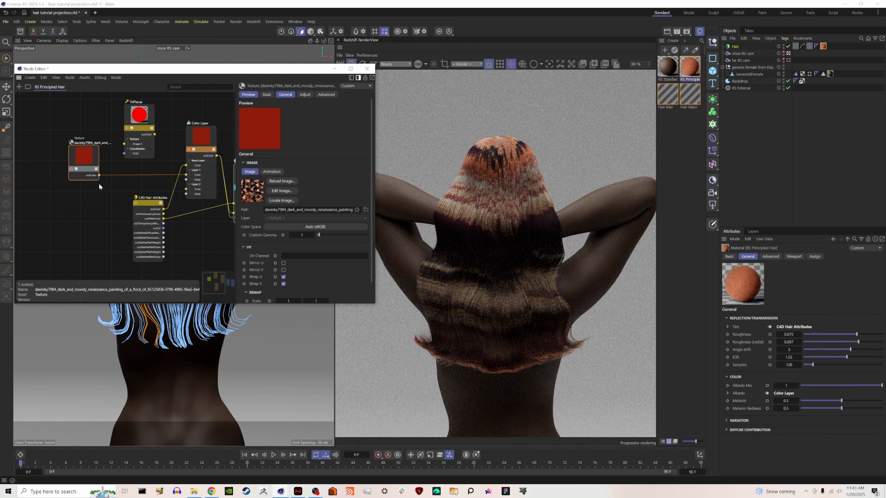
drag(99, 174, 124, 144)
drag(186, 171, 187, 171)
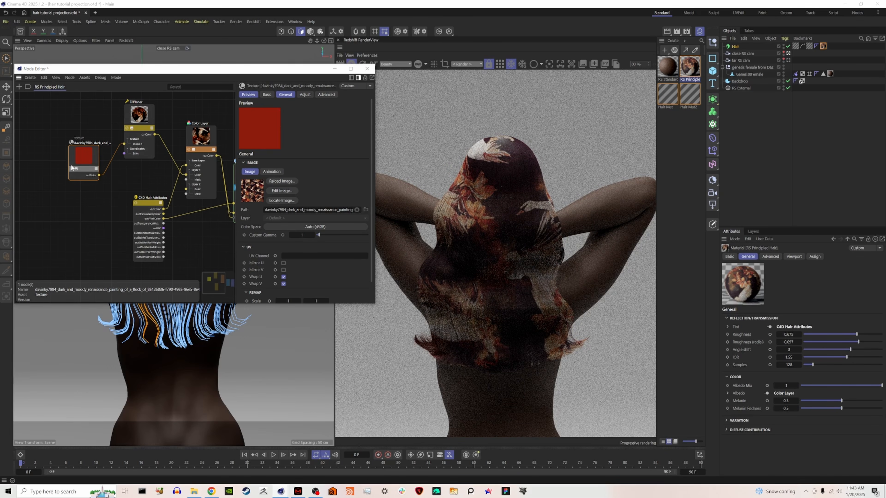
drag(77, 159, 77, 138)
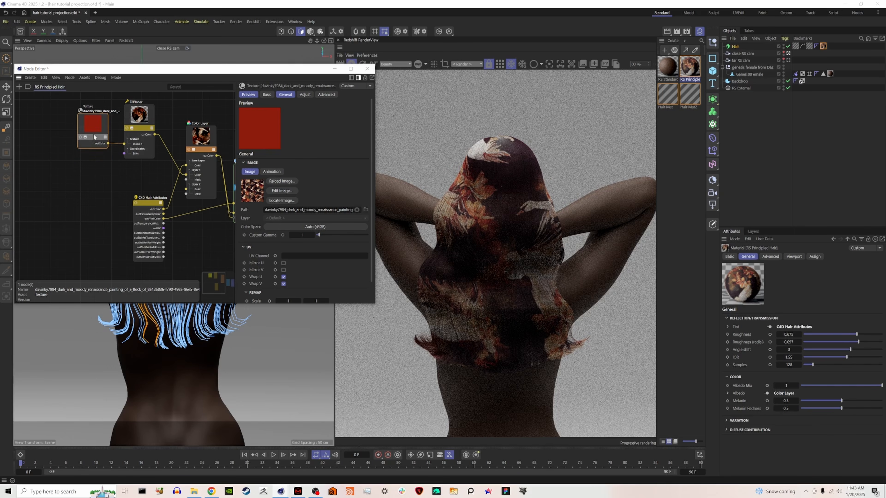
click(138, 119)
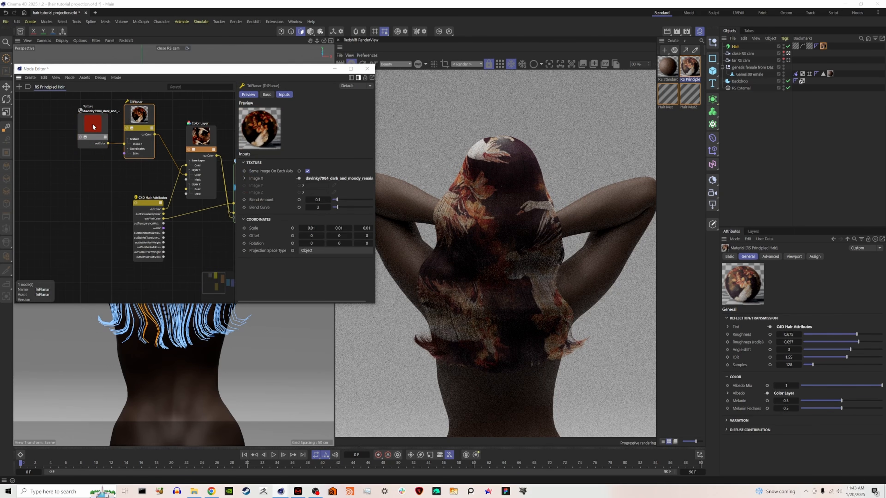
drag(92, 127, 90, 119)
click(135, 122)
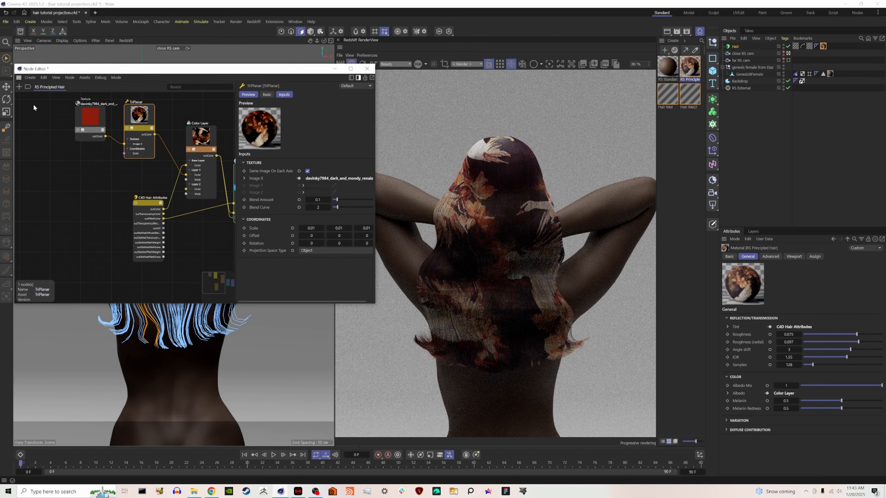
Try a TriPlanar scale of 0.05 and settle on 0.03 for all three axes.
middle_drag(209, 206, 168, 207)
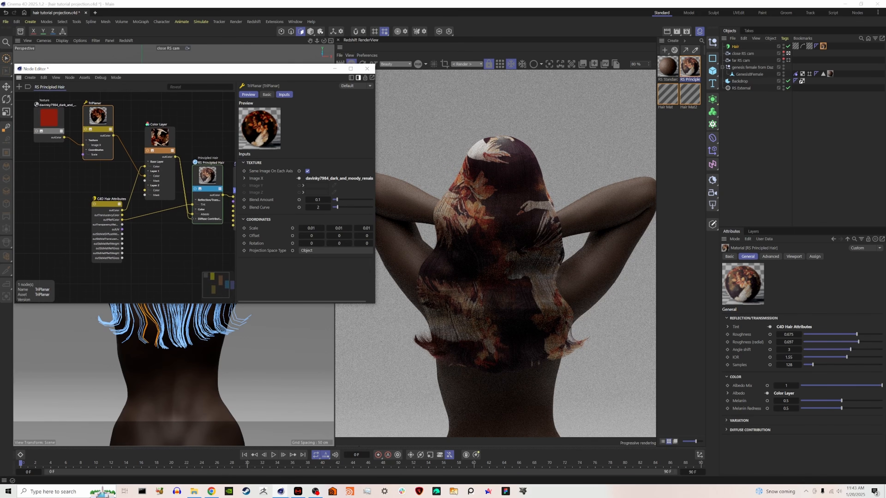
middle_drag(146, 139, 135, 144)
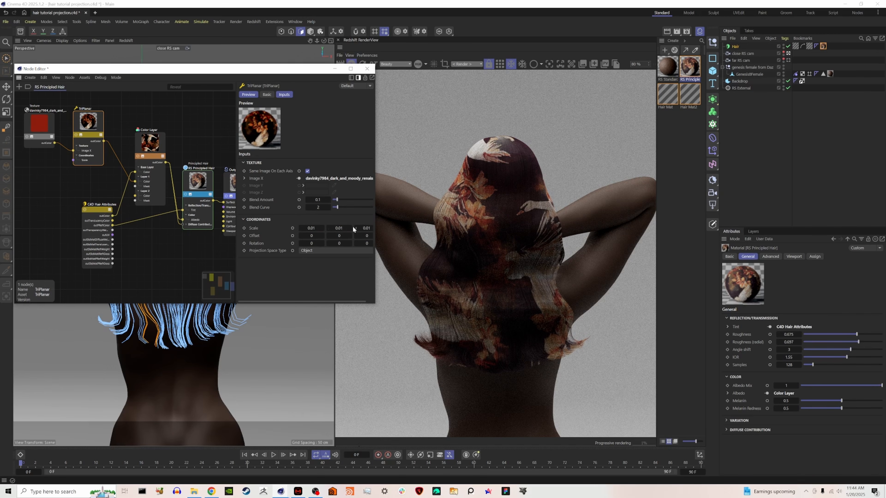
click(311, 227)
text(.05)
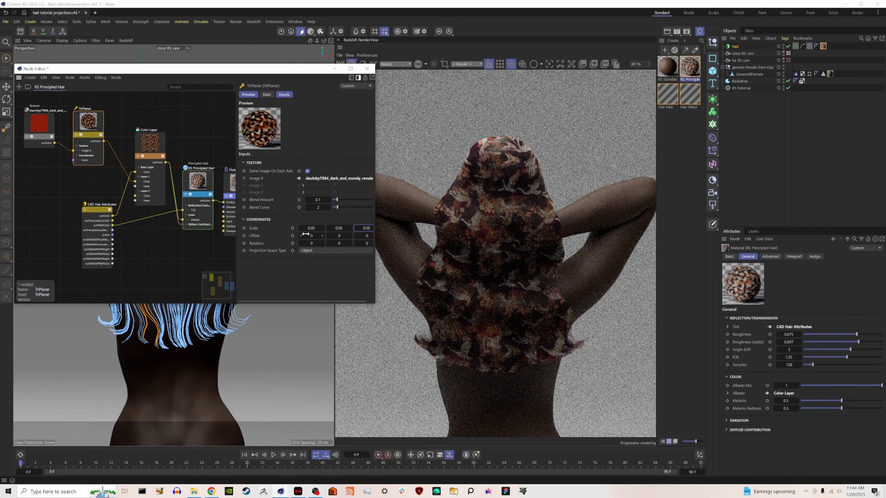
click(315, 228)
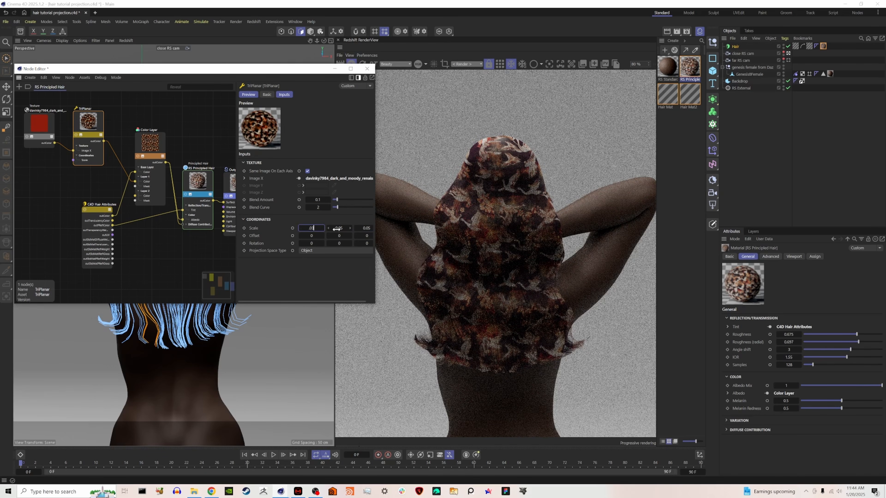
text(.03)
key(Return)
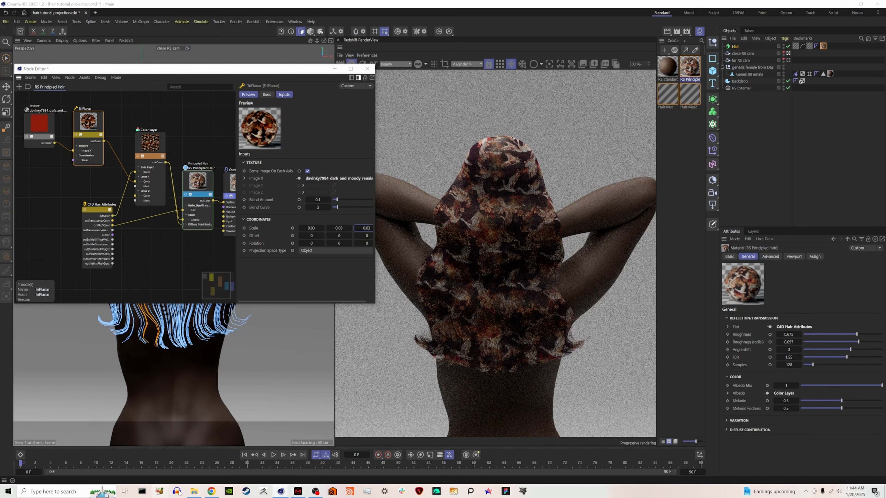
Look at the generated seamless swan patterns and their prompts on Midjourney in the browser and return to Cinema 4D.
click(211, 491)
click(293, 9)
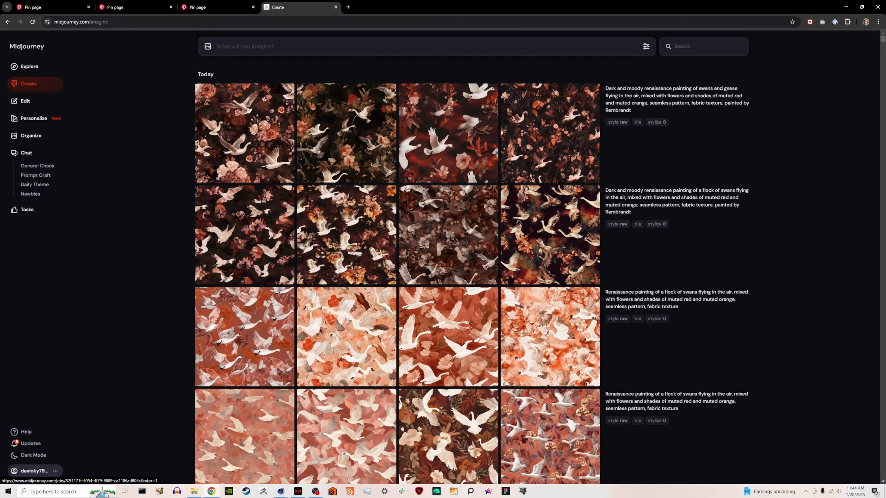
mouse_move(281, 495)
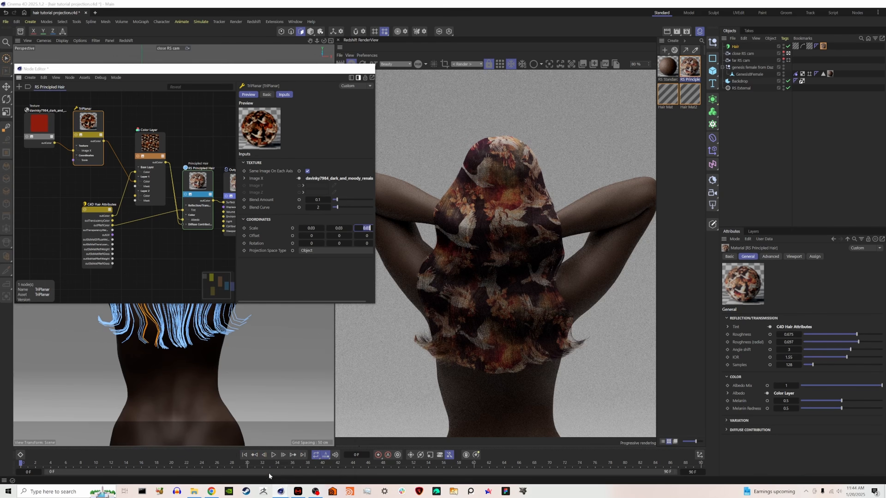
click(269, 474)
Set the blend mode of the Color Layer node's Layer 1 to Lighten.
click(150, 149)
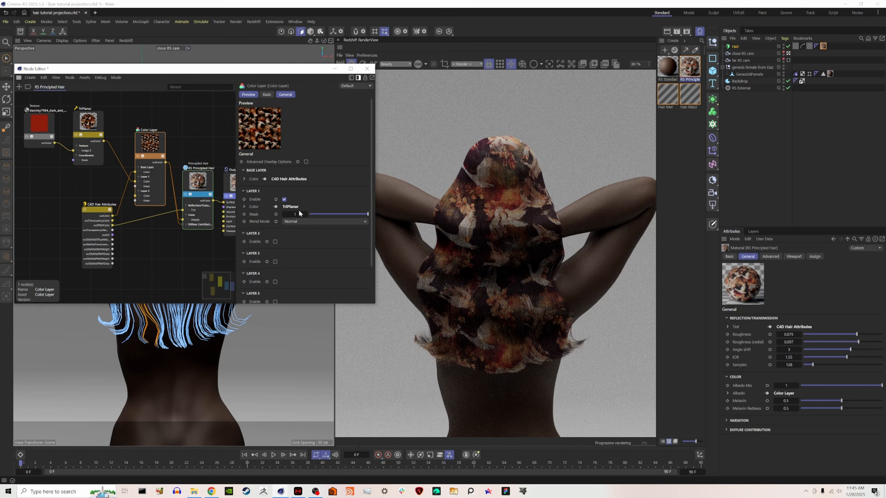
click(301, 223)
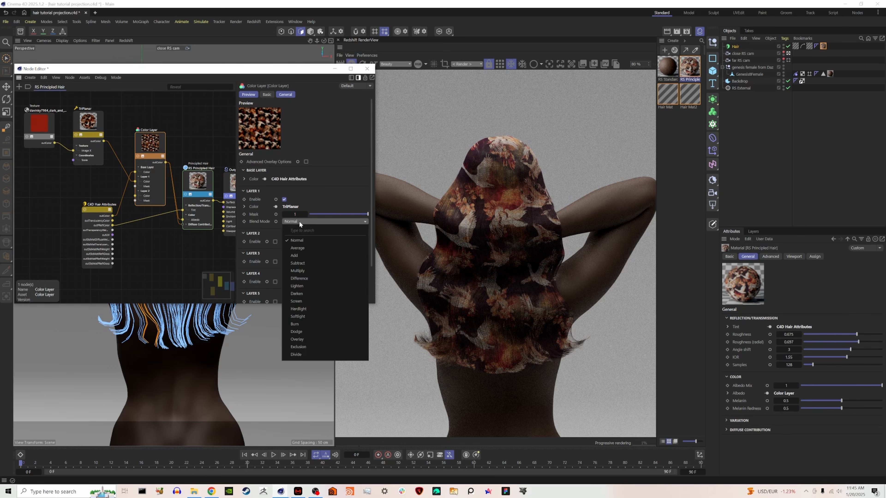
click(305, 293)
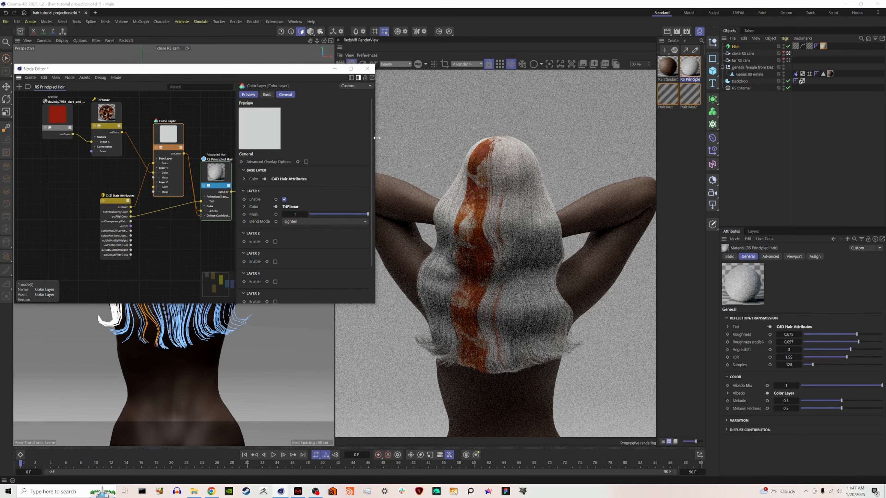
drag(376, 138, 331, 82)
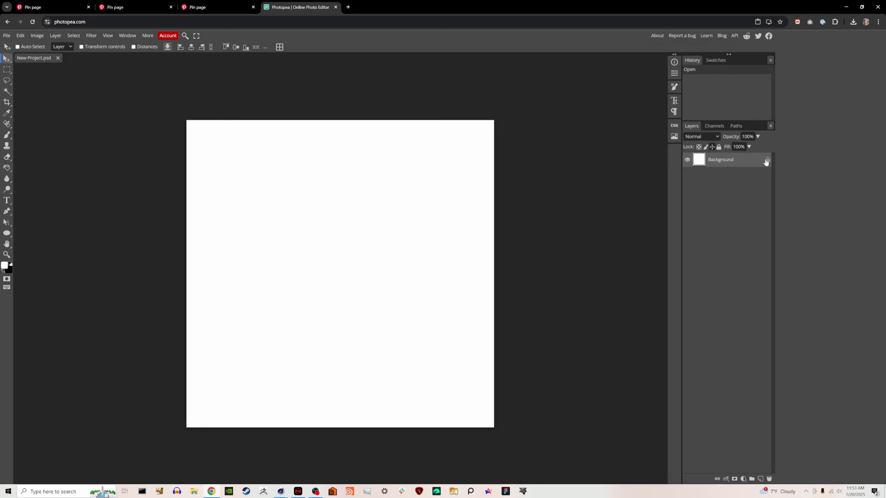
In Photopea, unlock the Background layer and paint dark green stems with rounded leaves across the white canvas.
click(767, 160)
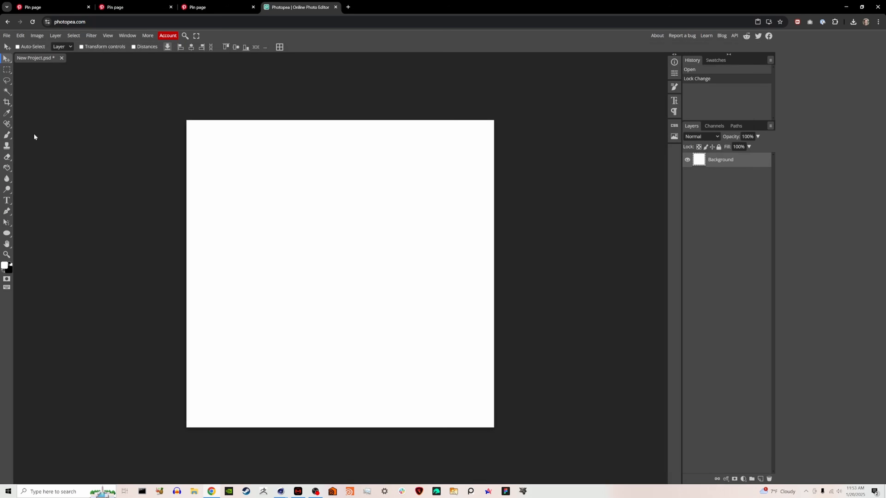
click(7, 135)
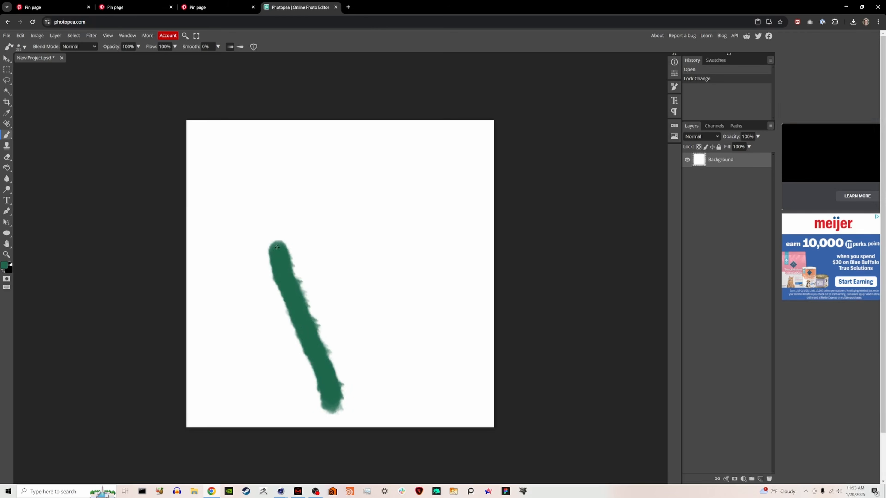
drag(277, 247, 277, 241)
drag(333, 401, 396, 175)
drag(395, 399, 440, 325)
drag(257, 330, 235, 217)
drag(220, 269, 198, 255)
drag(424, 363, 445, 361)
drag(376, 311, 357, 288)
drag(392, 225, 421, 224)
drag(381, 192, 361, 179)
drag(295, 272, 309, 264)
drag(316, 371, 297, 368)
Paint two orange five-petal flowers on the leftmost and the tallest green stems.
drag(234, 207, 219, 211)
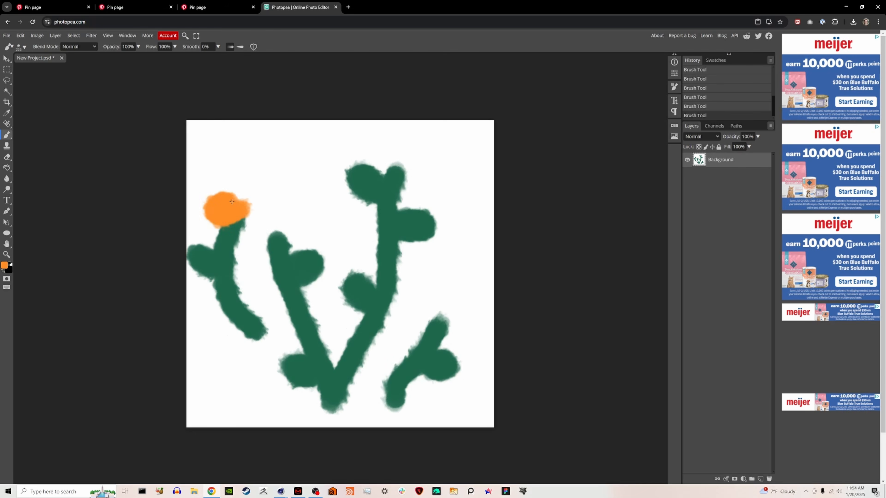
drag(219, 178, 249, 168)
drag(279, 183, 263, 213)
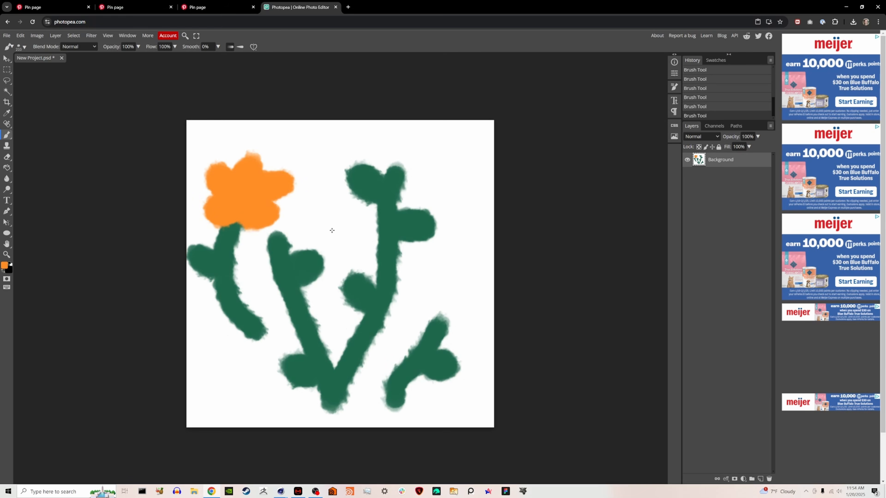
mouse_move(388, 142)
mouse_down()
mouse_move(379, 161)
mouse_move(431, 136)
mouse_up()
Paint a coral-pink flower on the middle stem, on a new layer above the Background.
click(5, 266)
click(103, 105)
click(201, 102)
mouse_move(274, 236)
mouse_down()
mouse_move(256, 246)
mouse_move(261, 192)
mouse_up()
mouse_move(279, 224)
mouse_down()
mouse_move(304, 225)
mouse_move(306, 239)
mouse_up()
key(ctrl+z)
click(761, 479)
Paint a light purple flower on the short right-hand stem in Layer 1.
click(4, 266)
click(142, 122)
click(90, 99)
click(200, 101)
mouse_move(435, 319)
mouse_down()
mouse_move(419, 295)
mouse_move(455, 335)
mouse_up()
Paint cream centers on the pink and purple flowers in Layer 1.
click(4, 266)
click(142, 177)
click(79, 98)
click(201, 101)
drag(272, 220, 280, 223)
drag(441, 305, 449, 304)
Paint cream centers on both orange flowers in the Background layer.
click(715, 174)
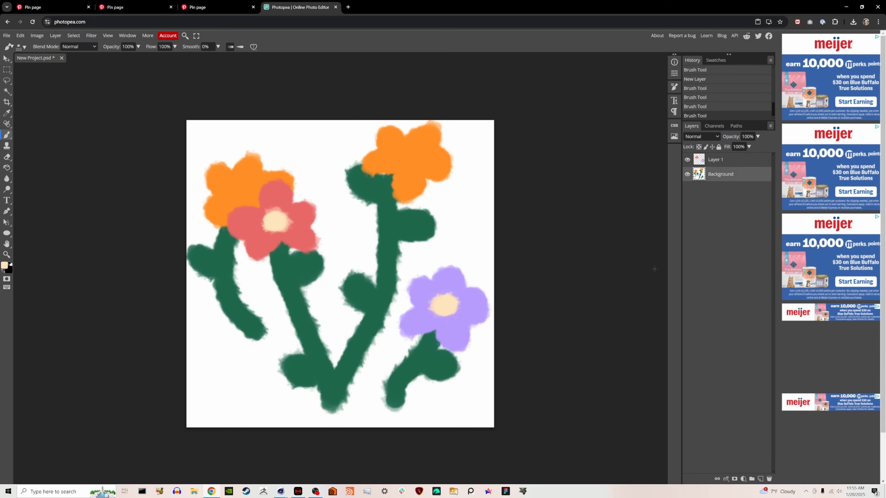
drag(401, 149, 411, 162)
drag(233, 187, 250, 198)
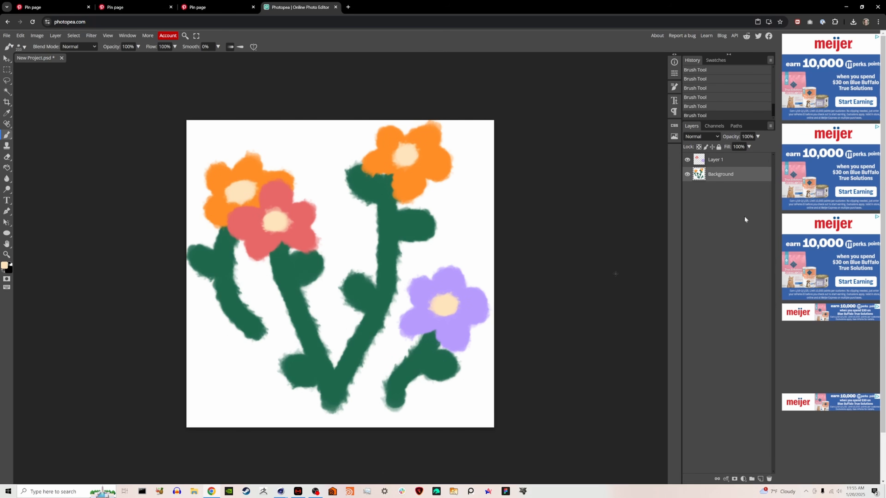
Hide Layer 1 and select the Background layer's white area by Color Range with a fuzziness of 40.
click(687, 160)
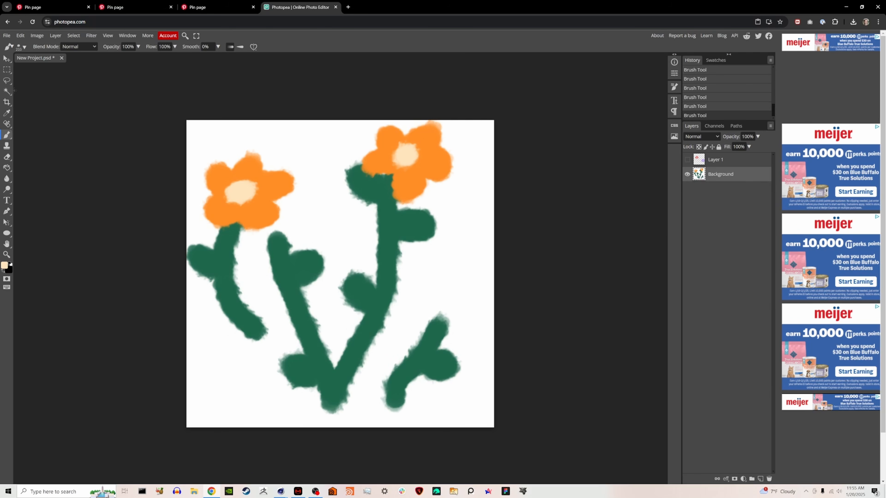
click(74, 35)
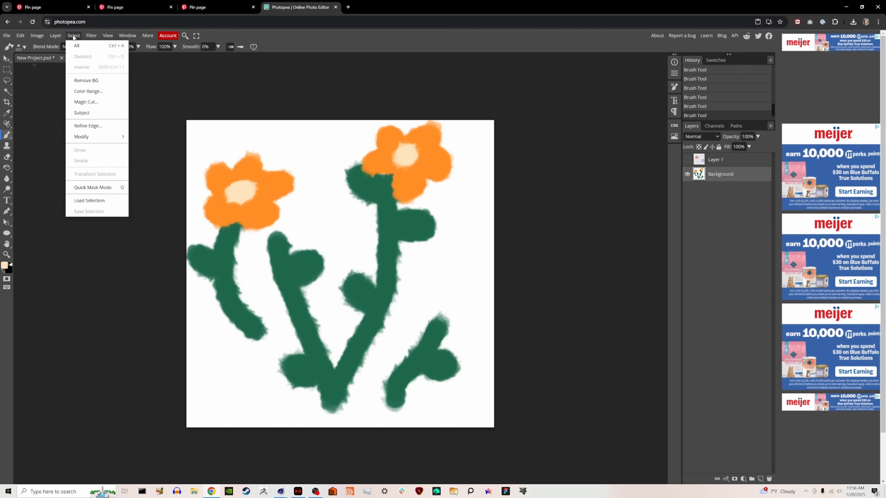
click(86, 92)
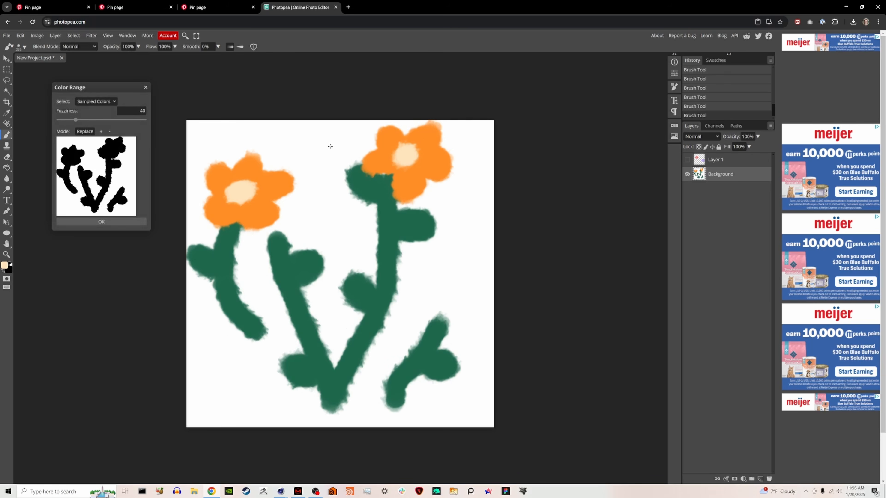
click(112, 222)
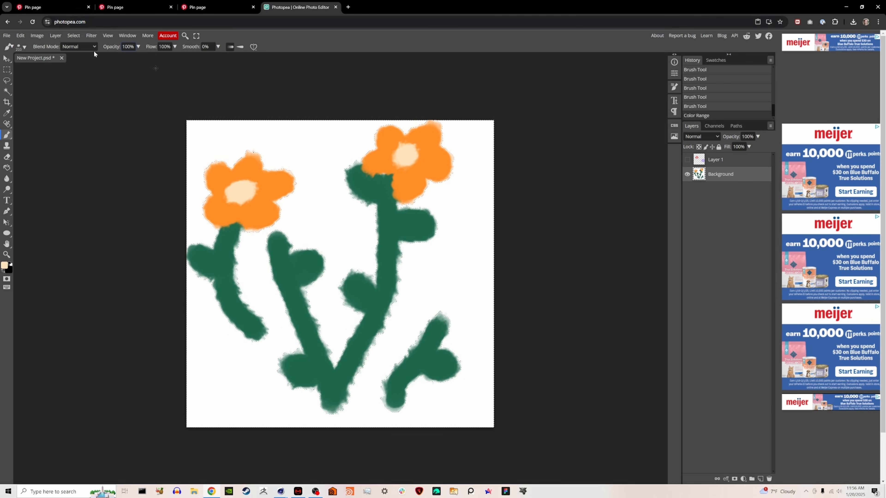
Invert the selection and add it to the Background layer as a mask that hides the white.
click(74, 36)
click(82, 67)
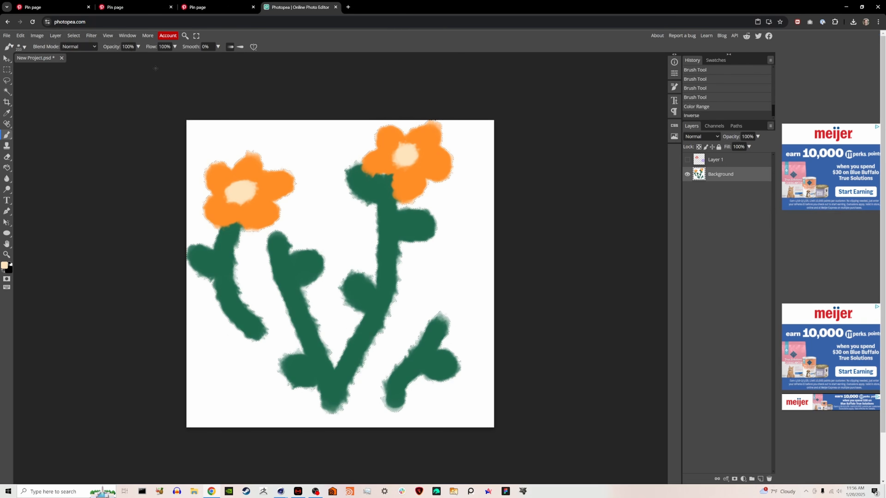
click(735, 479)
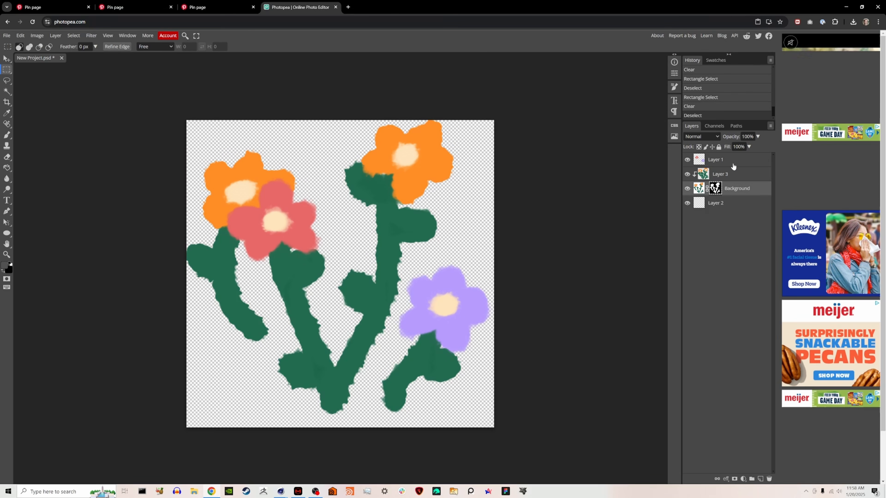
Group Layer 1, Layer 3 and Background into a folder and fill Layer 2 beneath it with white.
shift+click(734, 189)
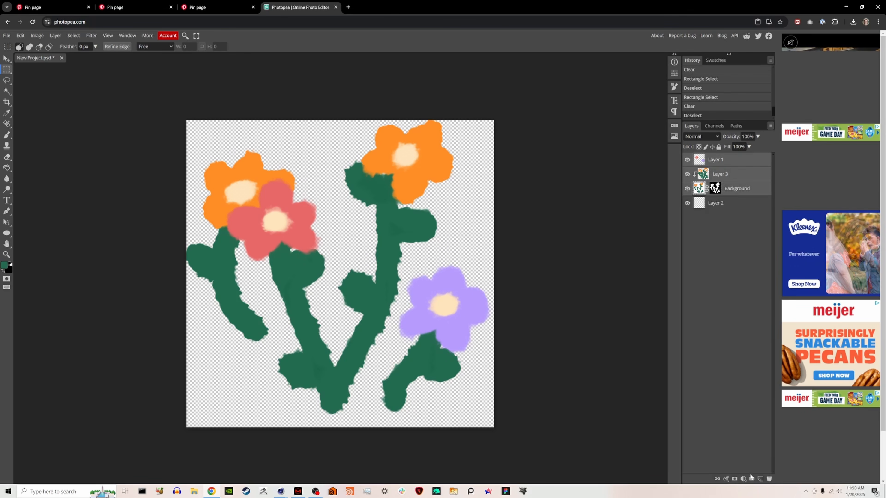
key(ctrl+g)
click(719, 170)
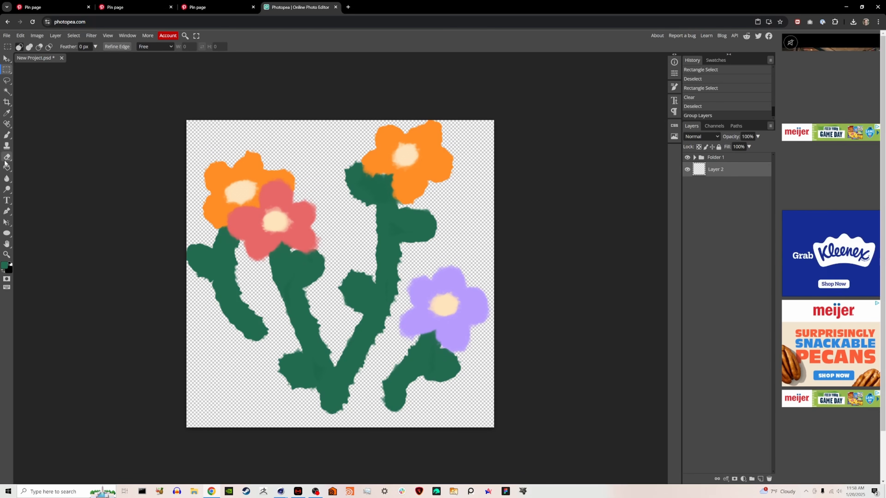
click(6, 169)
click(5, 265)
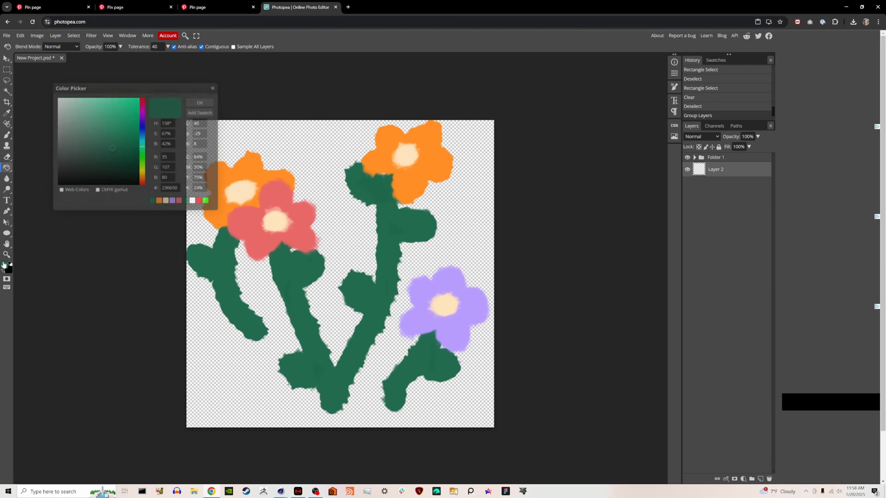
click(120, 133)
click(57, 97)
click(200, 102)
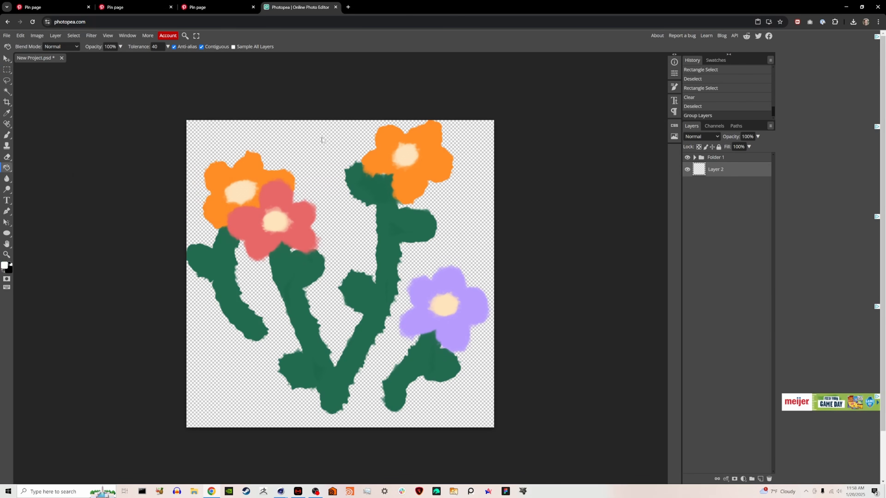
click(322, 140)
Export the flower artwork on white as a PNG named drawn flowers.
click(7, 36)
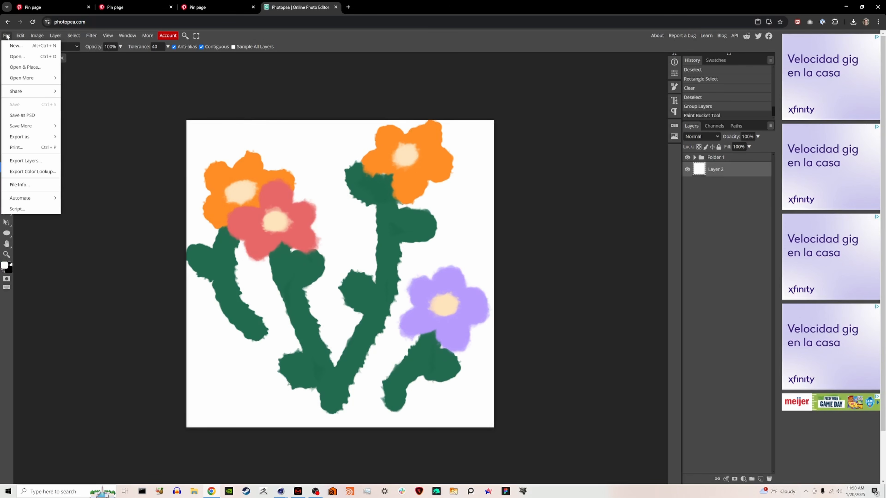
mouse_move(38, 137)
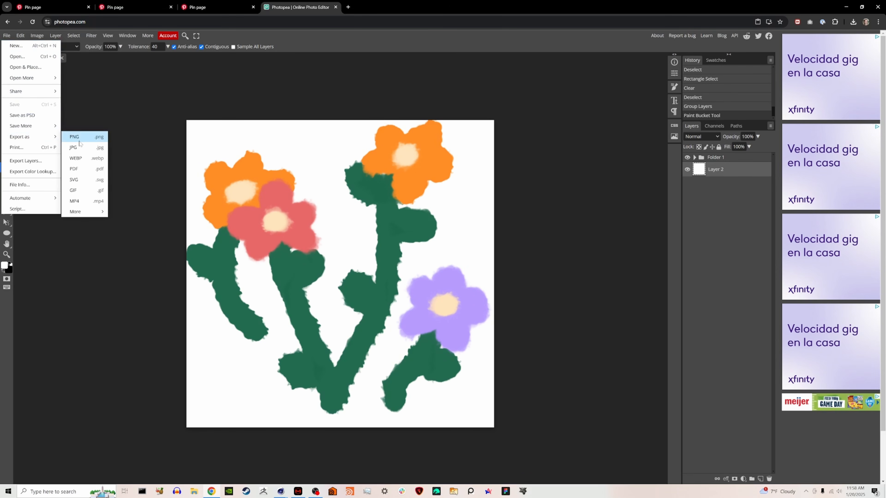
click(80, 142)
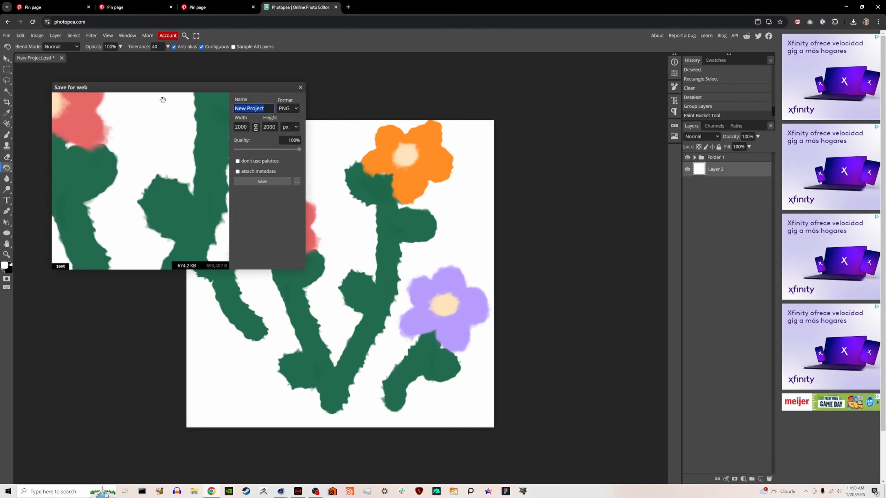
text(drawn flowers)
click(262, 182)
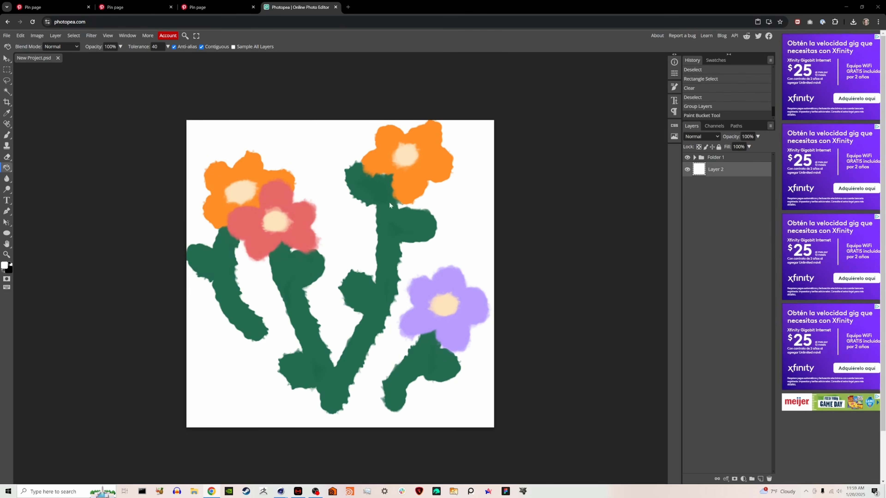
click(505, 176)
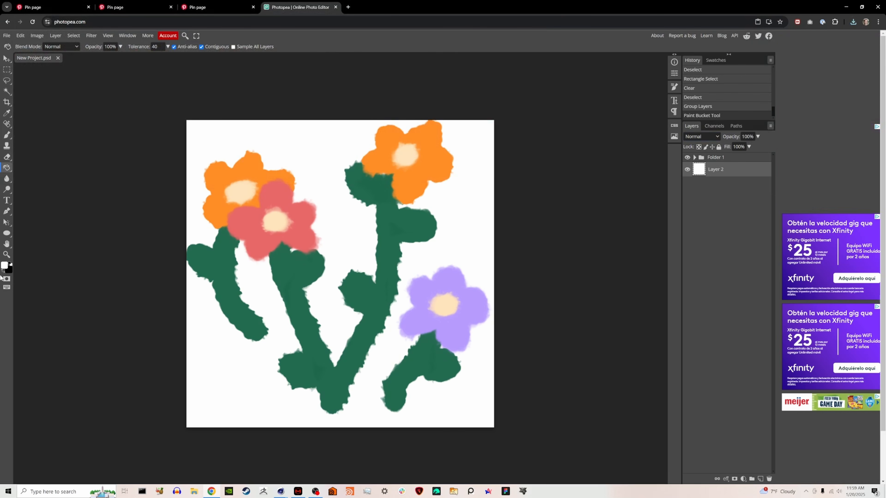
Add a new layer between the flower folder and Layer 2 and fill it with black.
key(x)
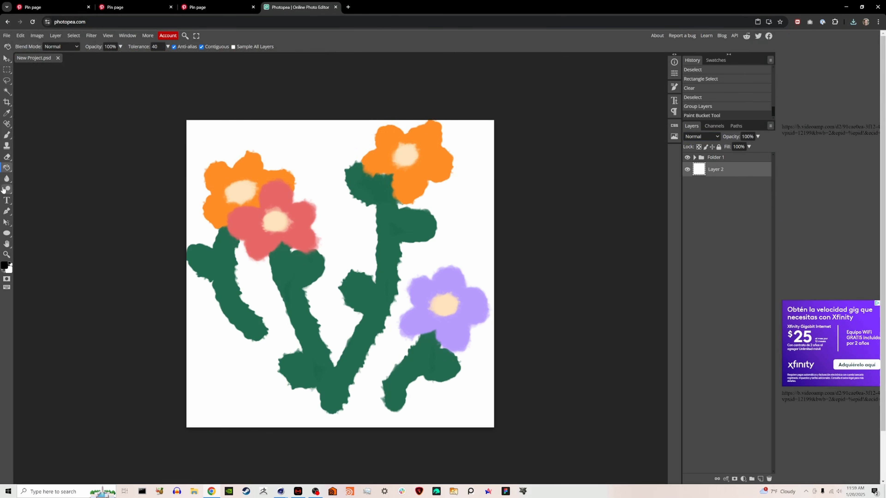
click(760, 479)
click(471, 245)
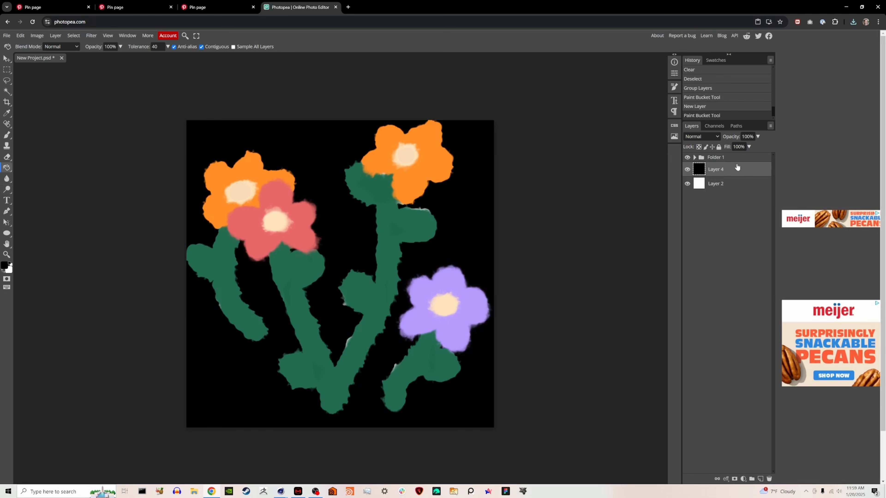
Move the white Layer 2 above the flower folder and clip it to the folder as a clipping mask.
drag(717, 184, 718, 157)
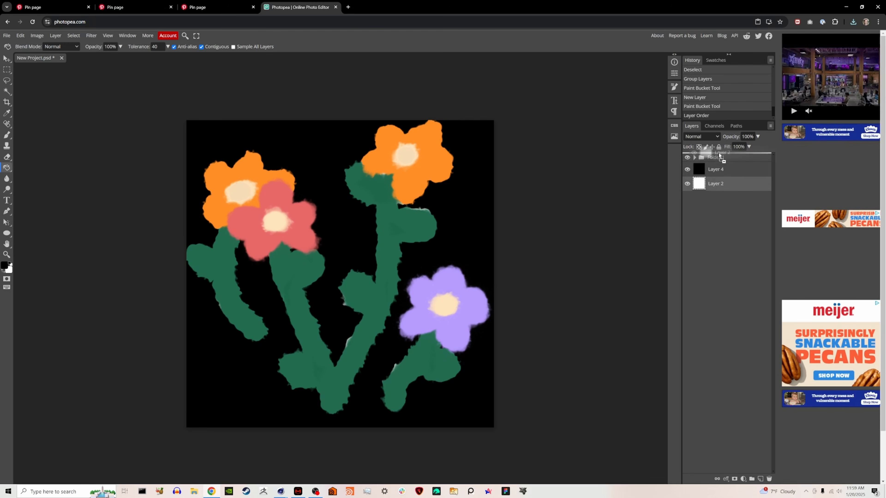
right_click(716, 160)
click(750, 293)
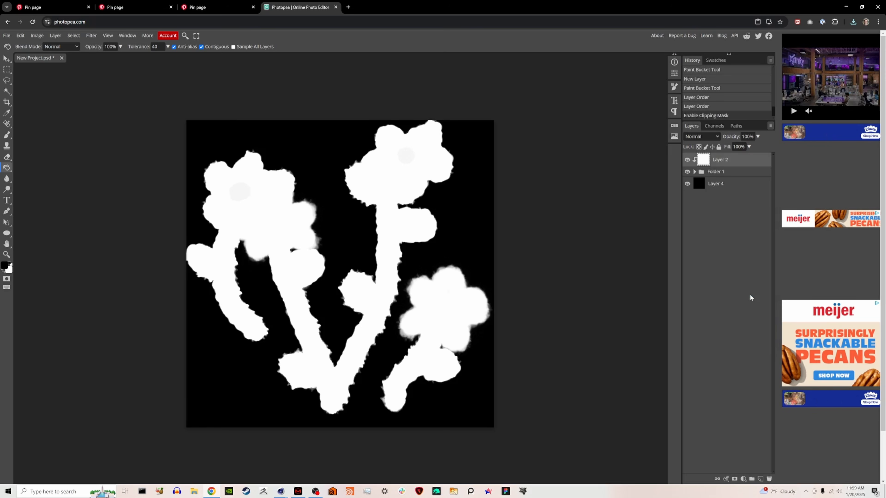
Export the black-and-white version as a PNG named drawn flowers mask into Downloads.
click(7, 36)
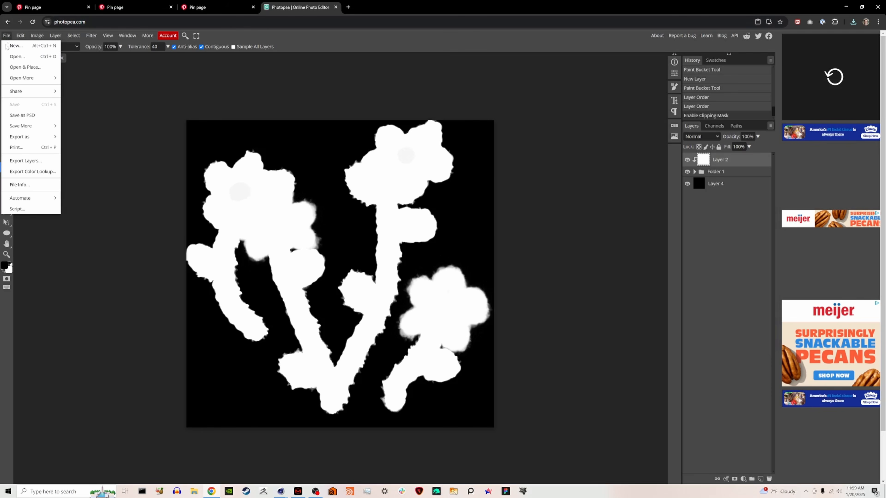
mouse_move(32, 136)
click(75, 139)
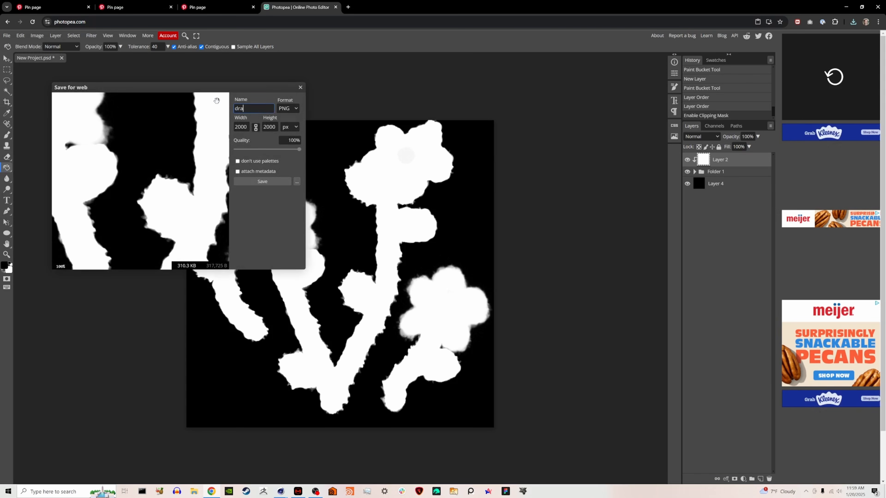
text(drawn flowers)
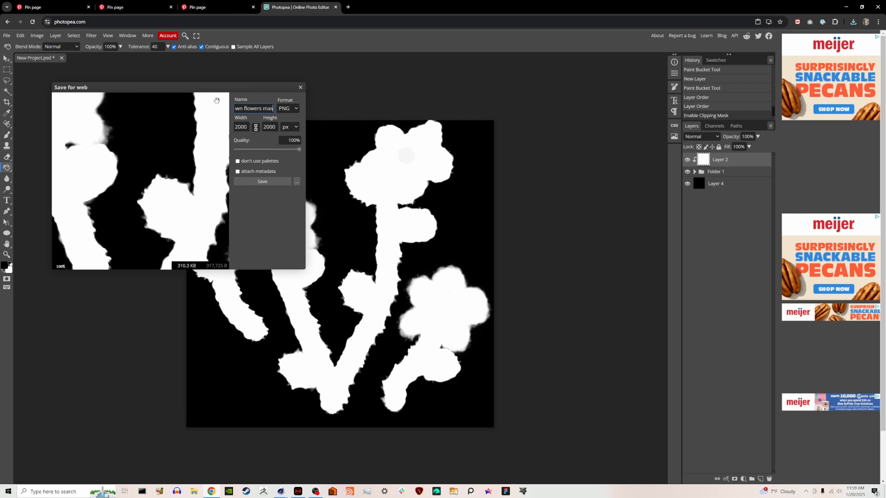
click(262, 182)
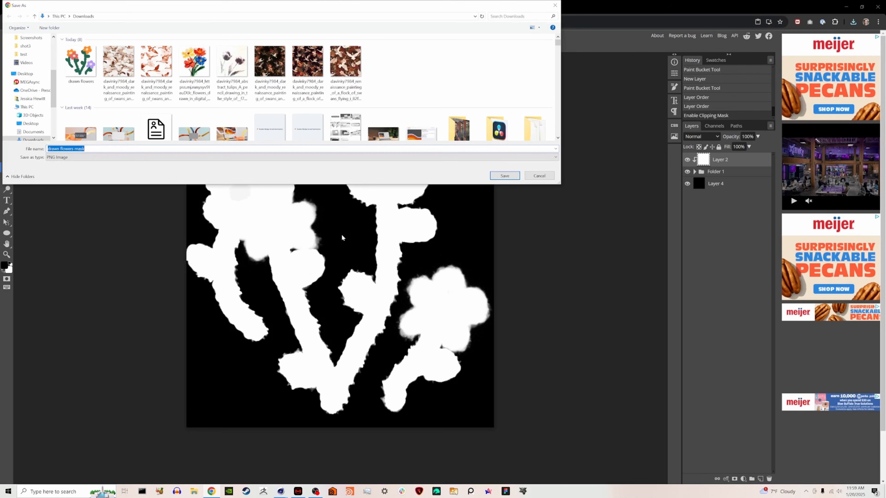
click(504, 175)
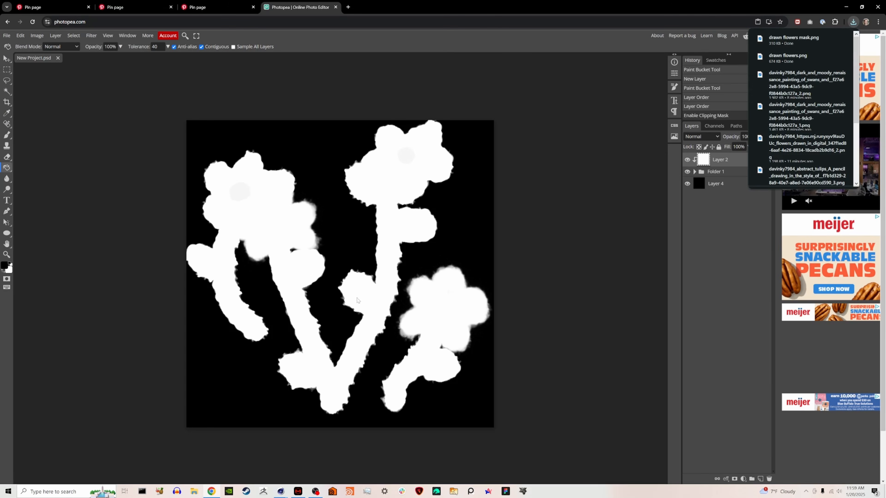
Switch to Cinema 4D and delete the three old Texture nodes from the RS Principled Hair graph.
mouse_move(282, 492)
click(249, 457)
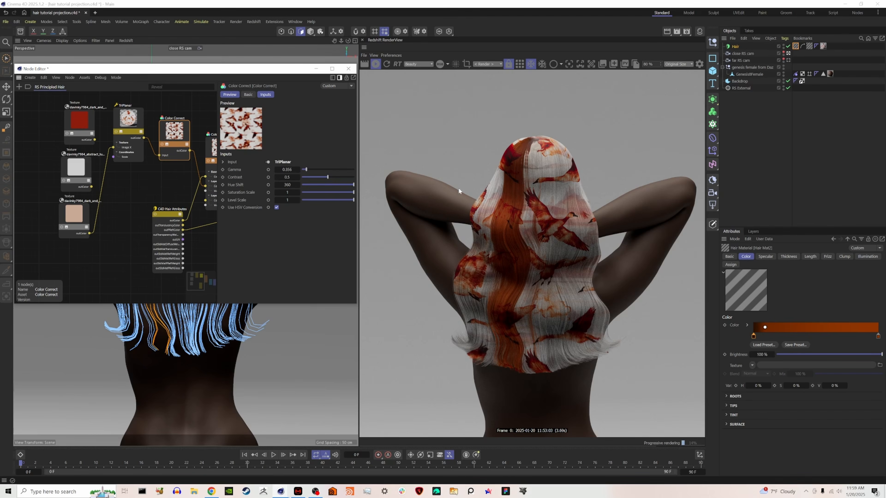
drag(90, 261, 117, 136)
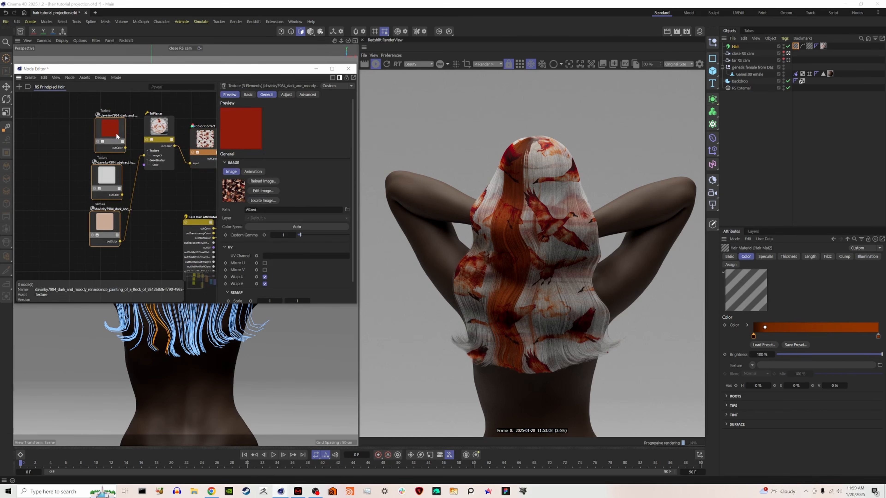
key(Delete)
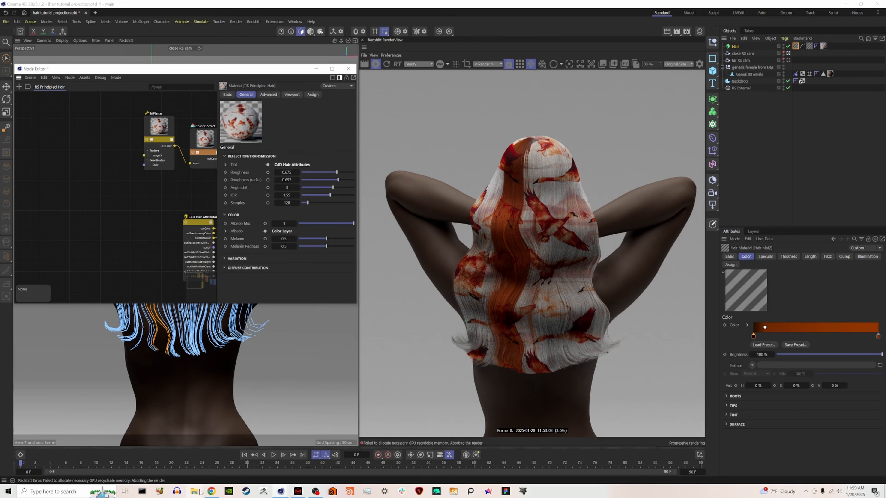
Bring drawn flowers.png from the Downloads folder into the hair material's node graph as a Texture node.
key(super+e)
click(377, 196)
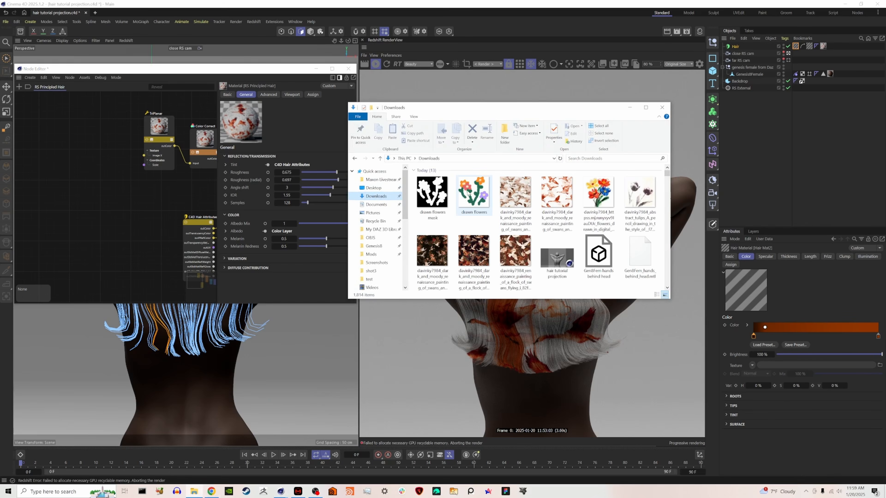
drag(473, 194, 127, 195)
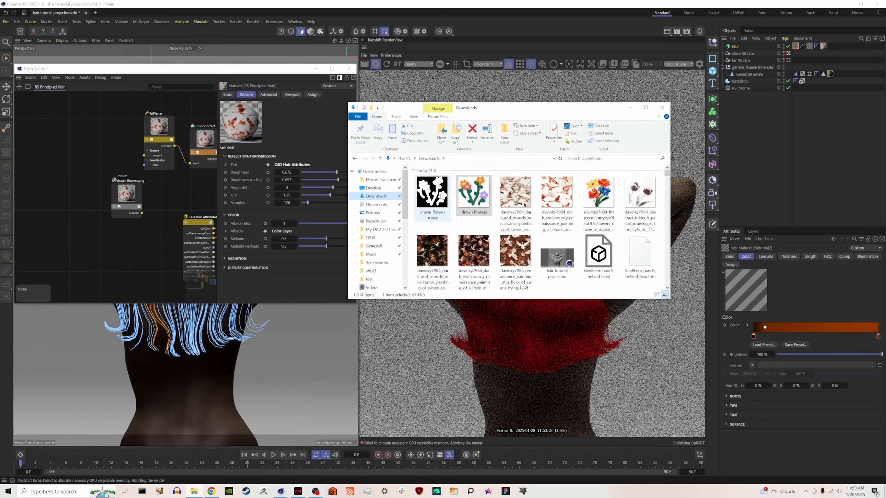
Add drawn flowers mask.png to the graph as a Texture node and connect the drawn flowers.png texture to the TriPlanar's Image X.
drag(433, 196, 99, 246)
mouse_move(124, 199)
mouse_down()
mouse_move(93, 190)
mouse_move(114, 203)
mouse_move(144, 155)
mouse_up()
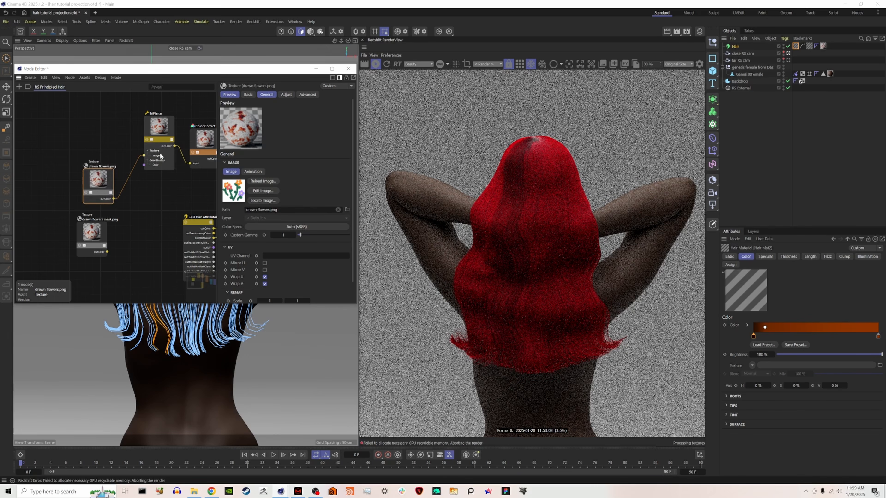
Duplicate the TriPlanar node and connect the drawn flowers mask.png texture to the copy's Image X.
middle_drag(167, 139, 140, 125)
click(140, 125)
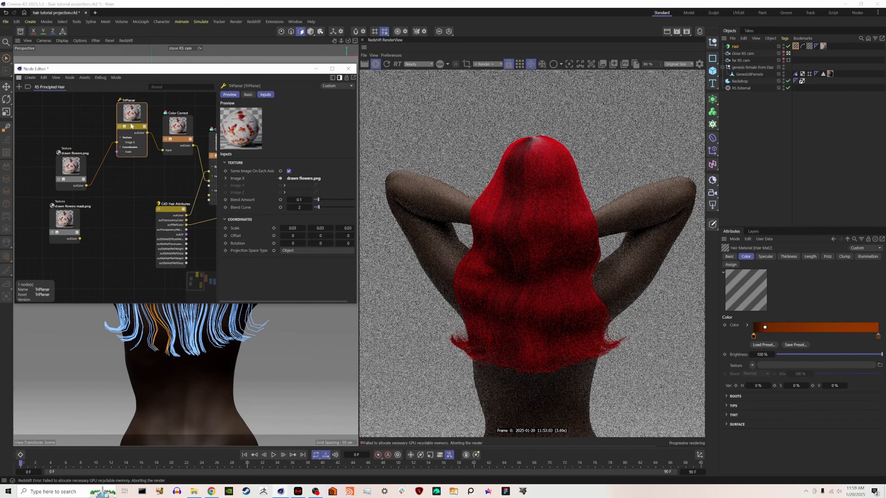
ctrl+drag(131, 126, 125, 203)
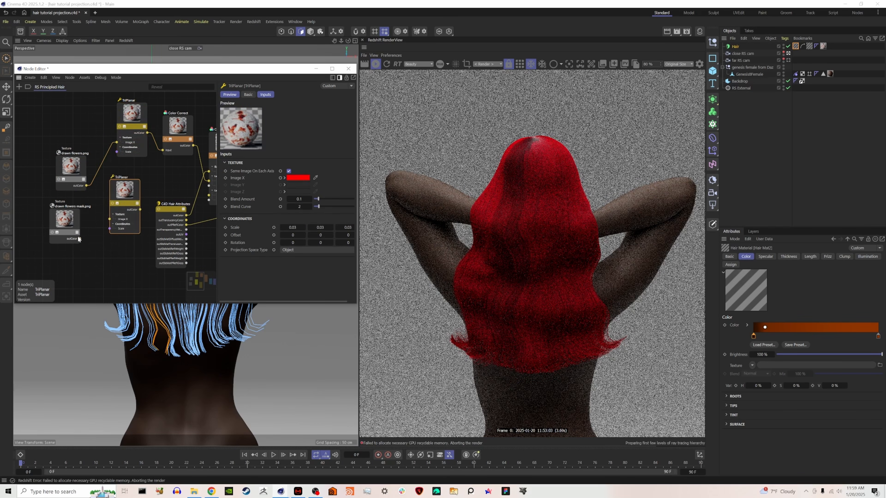
mouse_move(80, 239)
mouse_down()
mouse_move(110, 220)
mouse_move(59, 233)
mouse_move(111, 219)
mouse_up()
Connect the mask TriPlanar to the Color Layer's Layer 1 mask and refresh the render.
middle_drag(174, 196, 116, 227)
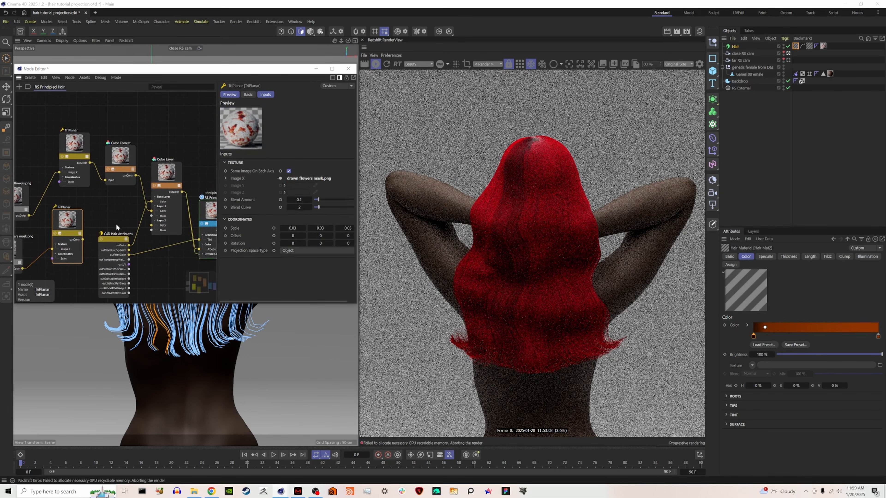
drag(154, 214, 156, 213)
click(175, 178)
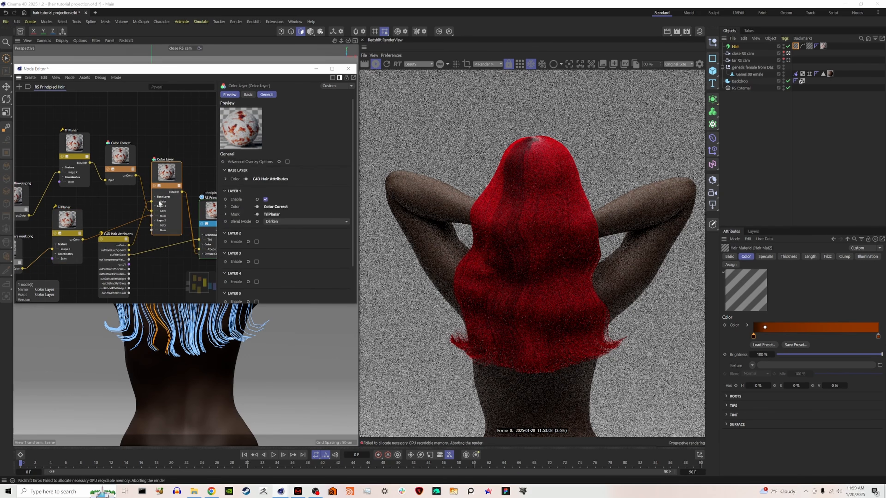
click(388, 65)
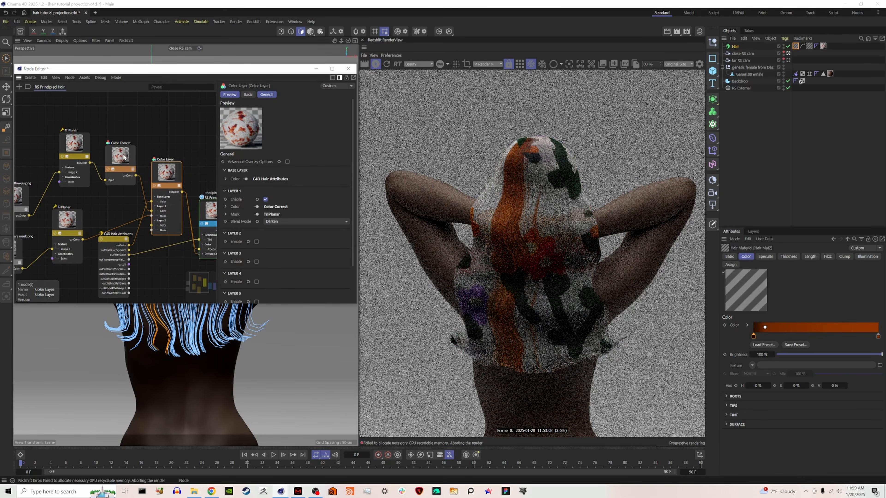
Adjust the Color Correct node's gamma, settling on a value of 1.
click(130, 164)
drag(284, 173, 315, 170)
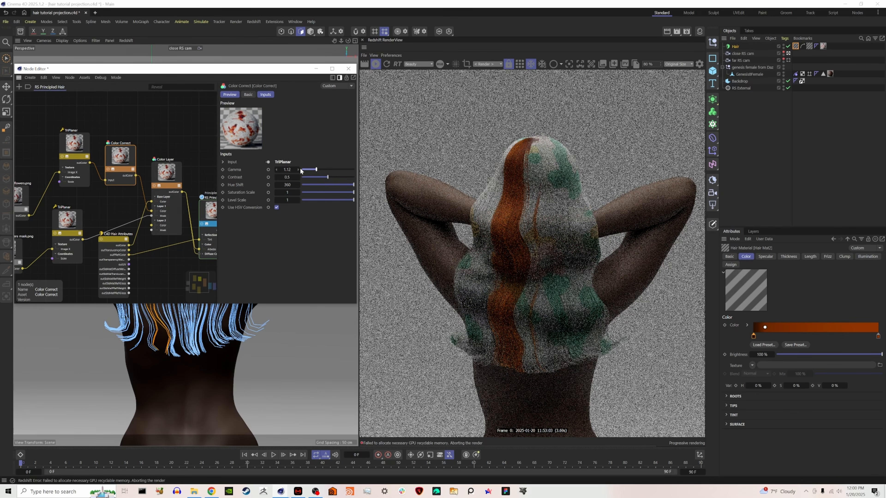
double_click(293, 170)
text(1)
key(Return)
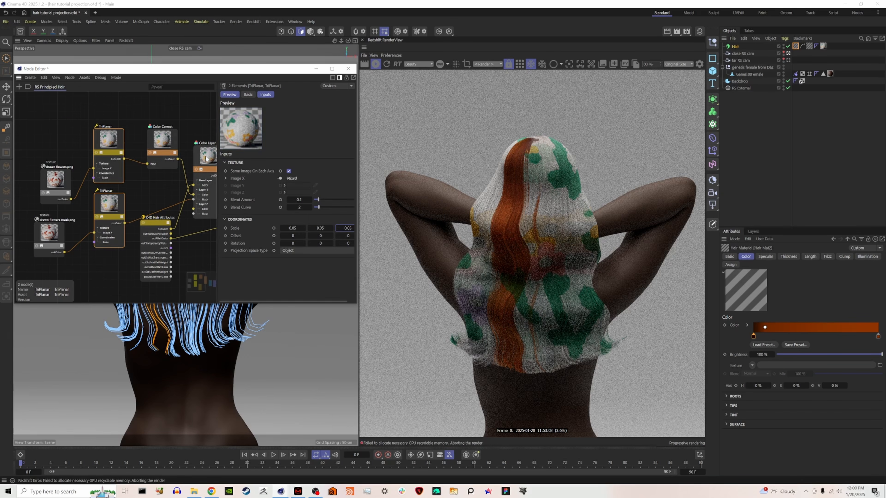
Set the Color Layer's Layer 1 blend mode to Normal and close the Node Editor.
click(203, 157)
click(292, 222)
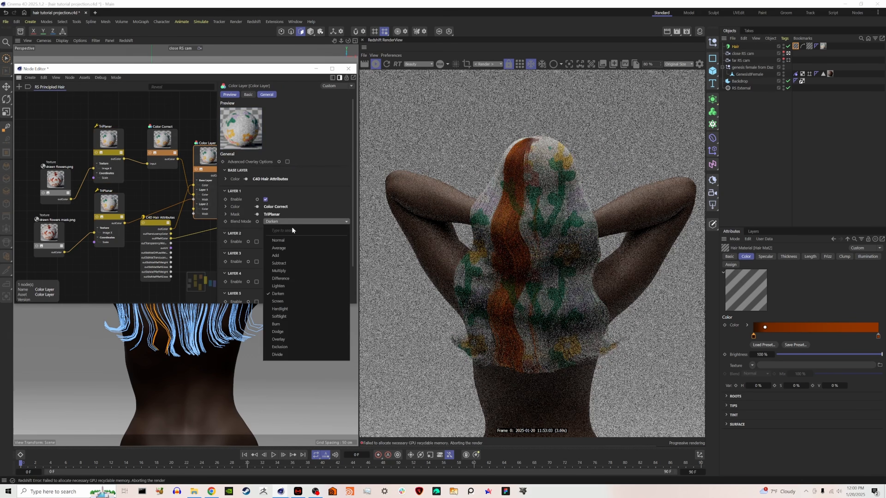
click(289, 241)
click(147, 126)
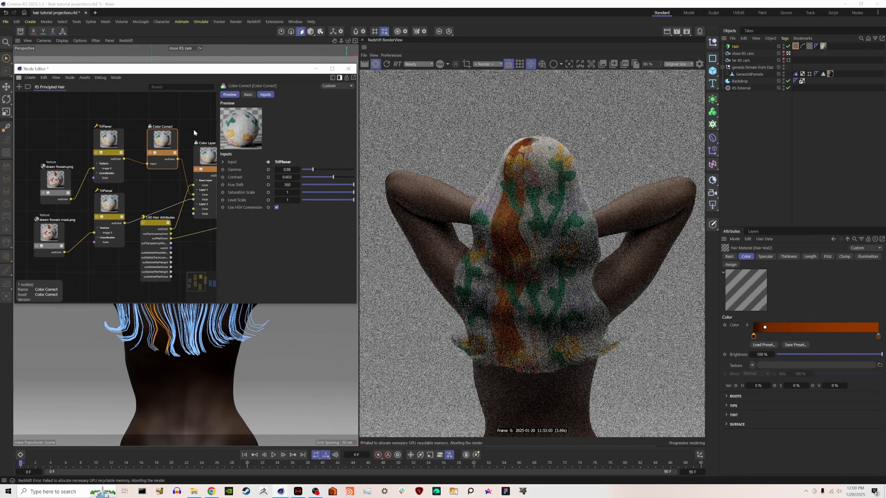
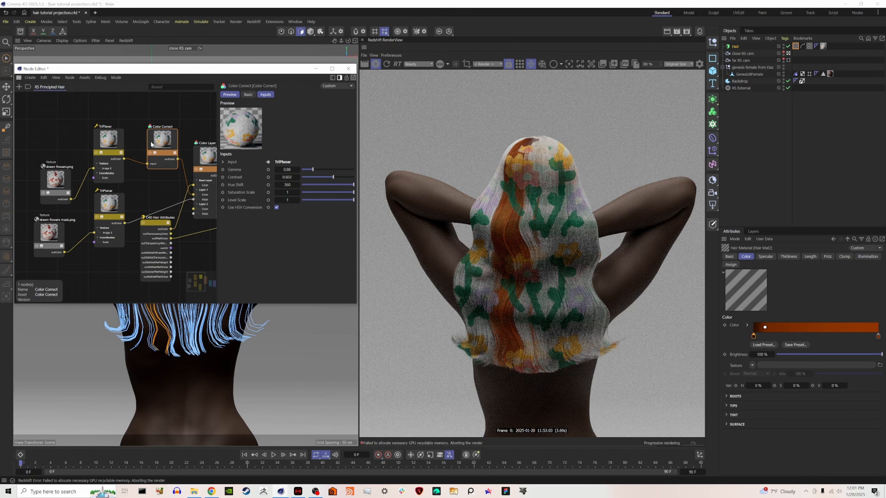
scroll(148, 170, down, 3)
scroll(147, 170, up, 1)
middle_drag(151, 169, 113, 168)
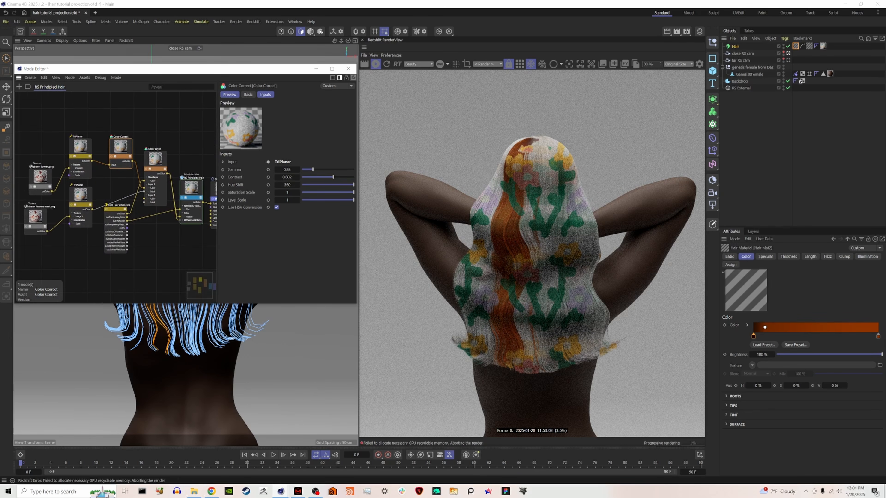
scroll(167, 164, down, 4)
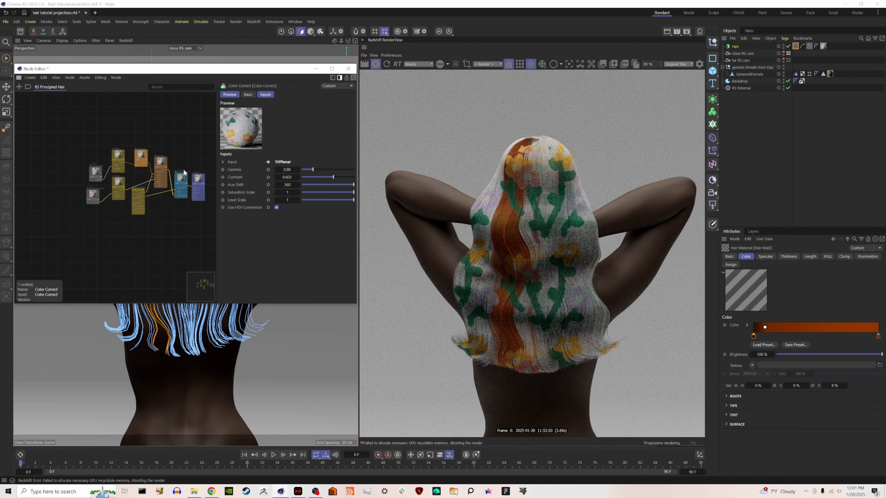
click(348, 69)
Select the guide strands along the outer left edge of the hair and store them in a new hair selection tag.
click(743, 54)
click(735, 47)
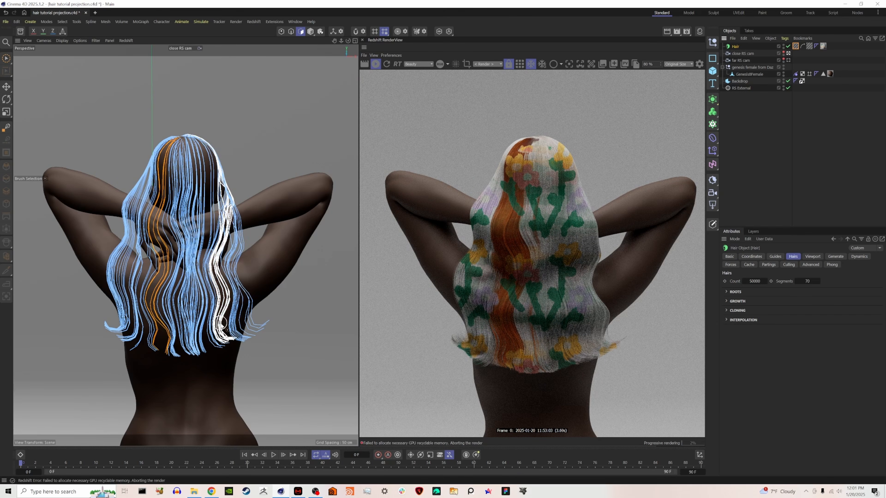
click(115, 265)
right_click(735, 46)
mouse_move(762, 86)
click(851, 112)
Assign Hair Mat3 to the Hair object and restrict it to Hair Selection2 by setting Use to Selection.
click(744, 256)
click(700, 31)
mouse_move(690, 94)
ctrl+mouse_down()
mouse_move(668, 122)
mouse_move(736, 47)
ctrl+mouse_up()
click(756, 342)
click(763, 380)
click(821, 294)
click(781, 330)
drag(803, 47, 813, 315)
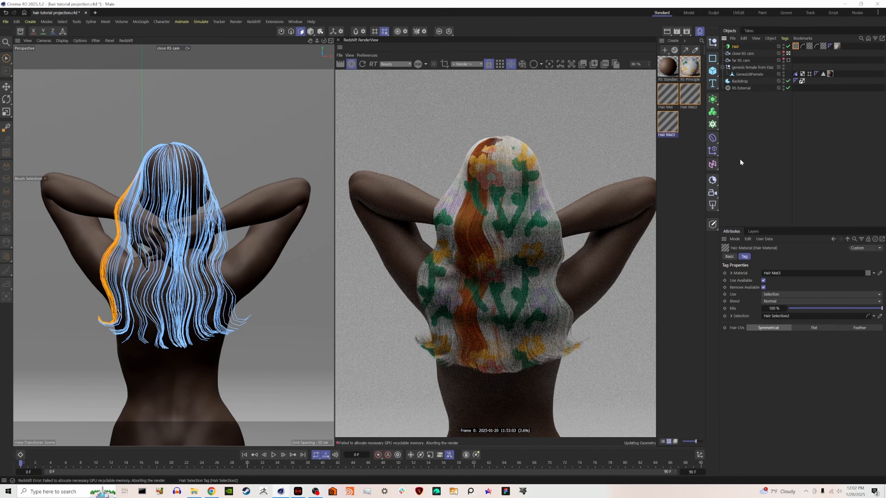
Hide the material list and change Hair Mat3's color gradient to teal green.
click(700, 31)
double_click(795, 46)
double_click(878, 336)
click(763, 377)
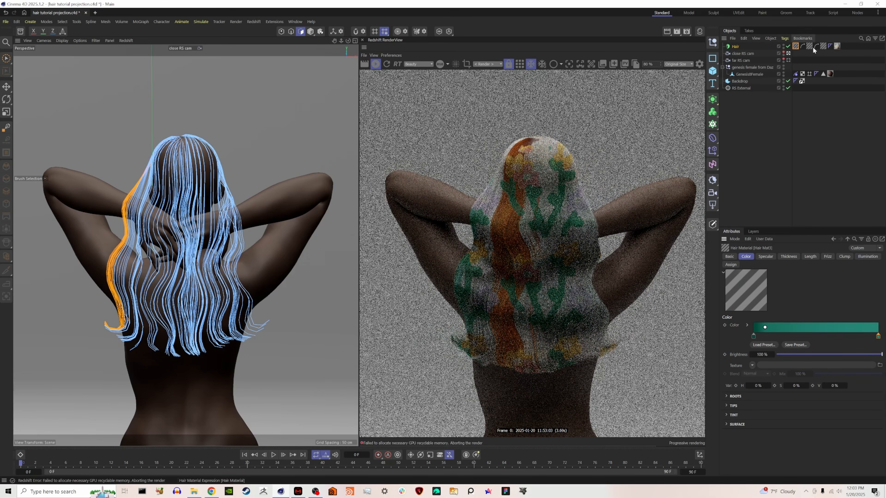
Recolor the base Hair Mat gradient from pale beige at the roots to light blue at the tips.
double_click(823, 46)
double_click(878, 336)
click(754, 349)
click(727, 357)
click(763, 378)
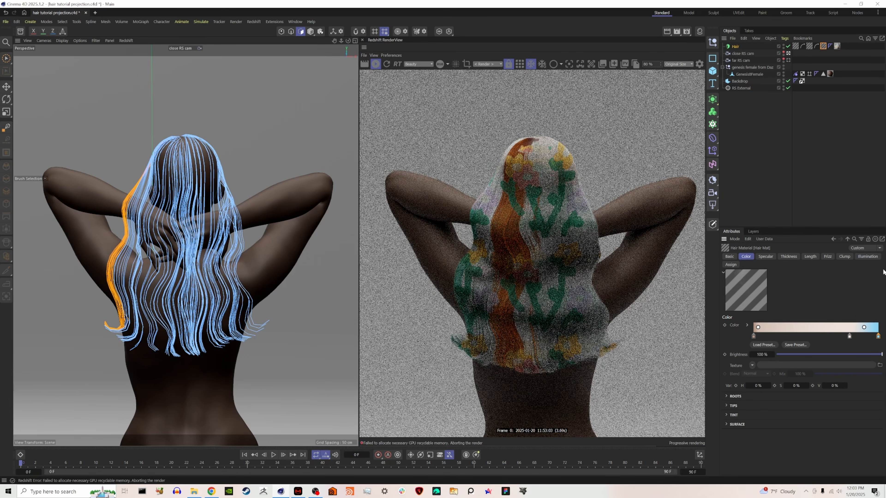
Enter 1.5 as the new value in the RS External object's settings and deselect the object.
click(741, 88)
double_click(778, 311)
text(1.5)
key(Return)
click(765, 167)
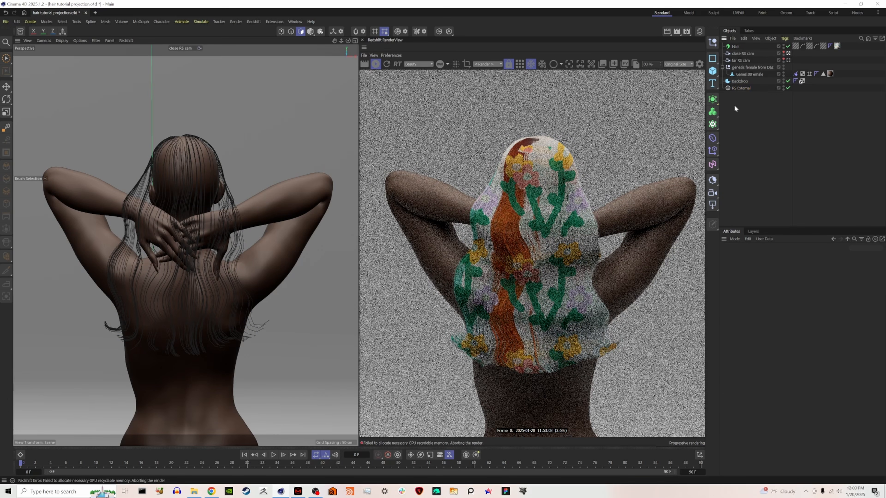
Rework the base Hair Mat gradient to run from an orange-pink root through off-white to teal tips, and inspect the render.
scroll(572, 203, down, 2)
double_click(823, 47)
scroll(555, 252, down, 3)
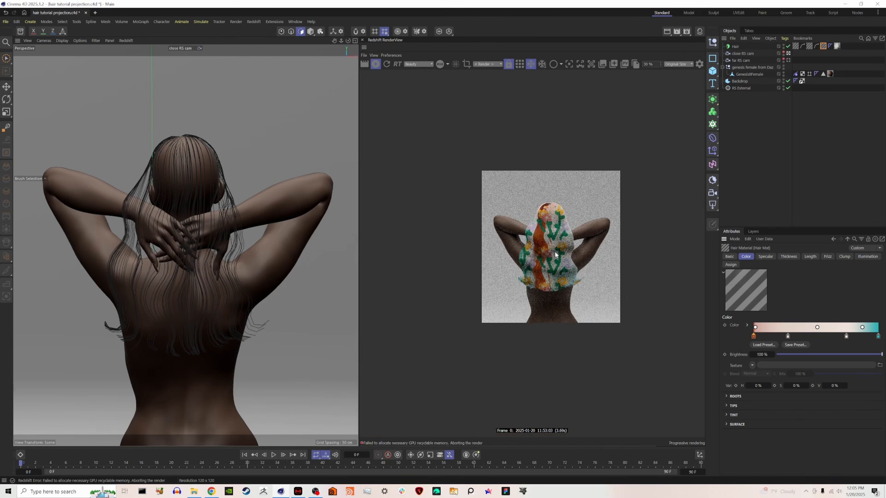
scroll(555, 252, up, 2)
scroll(536, 246, up, 4)
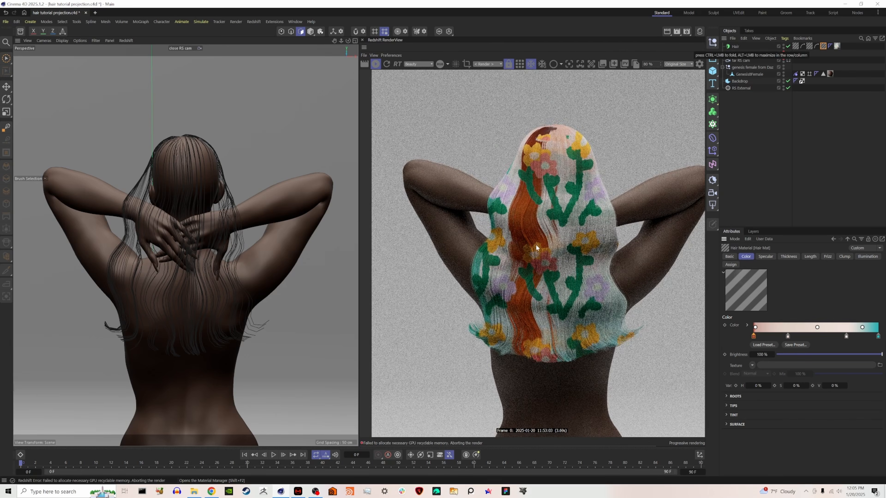